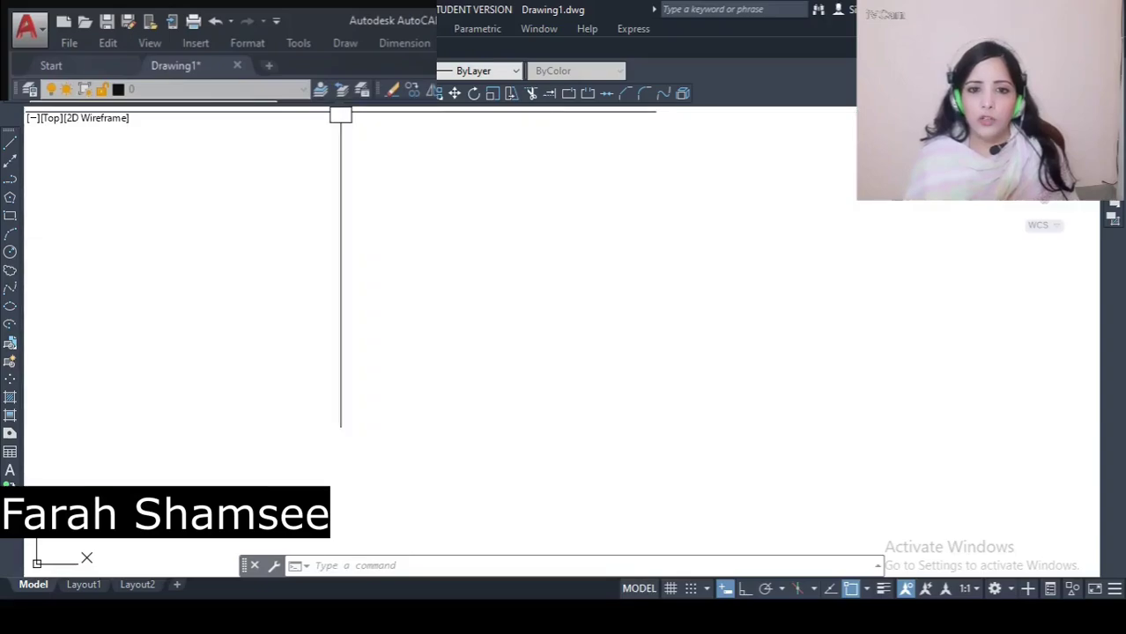
click(345, 42)
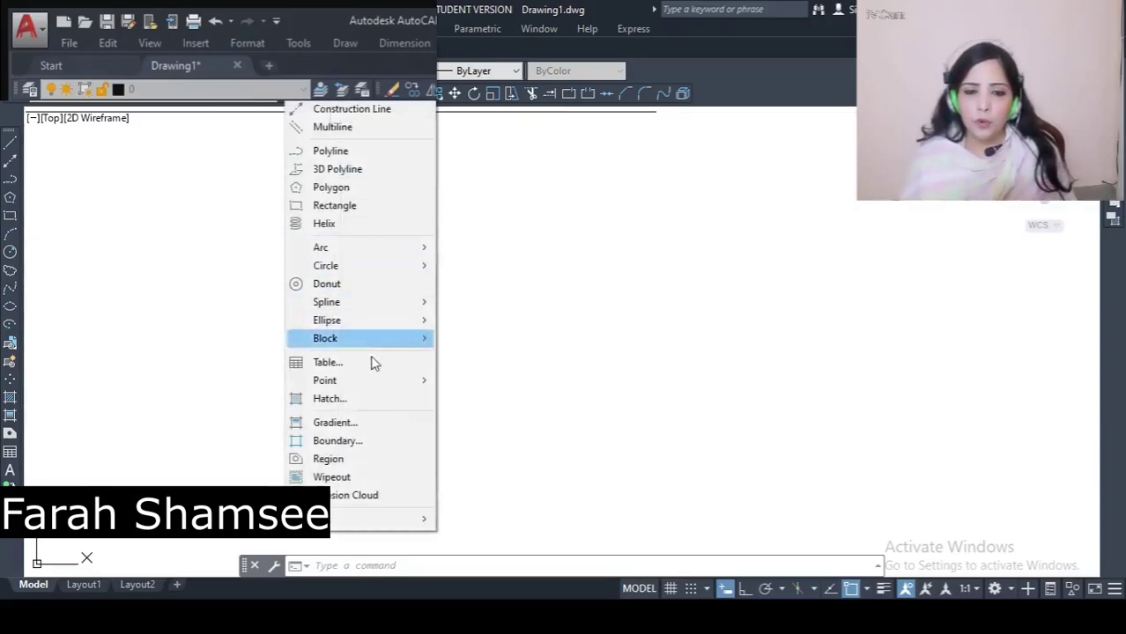
click(384, 287)
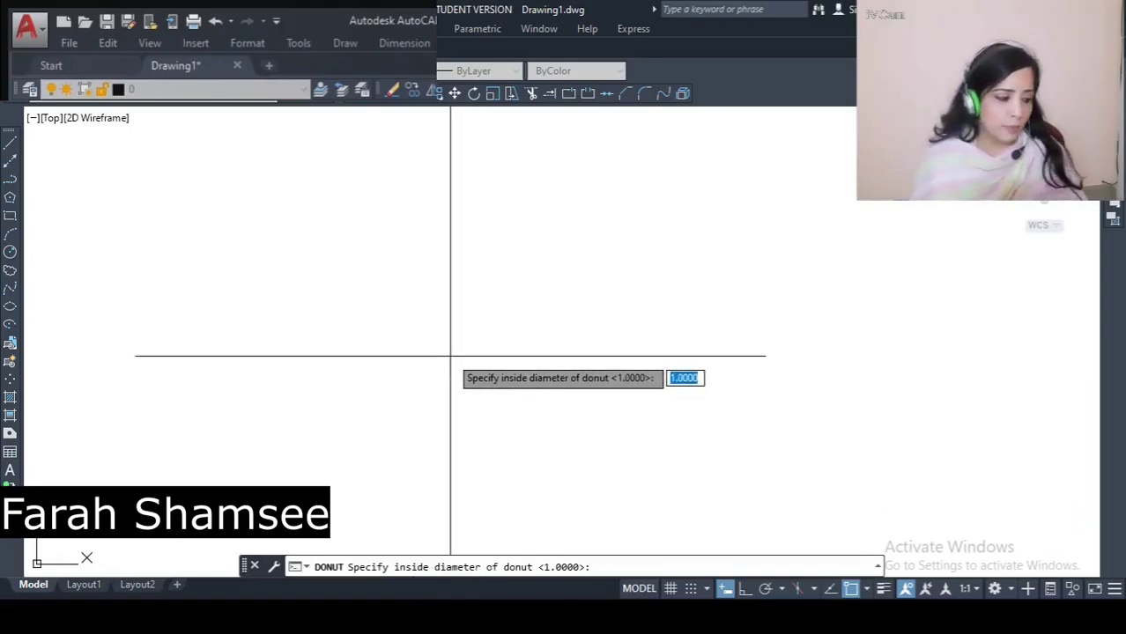
text(34)
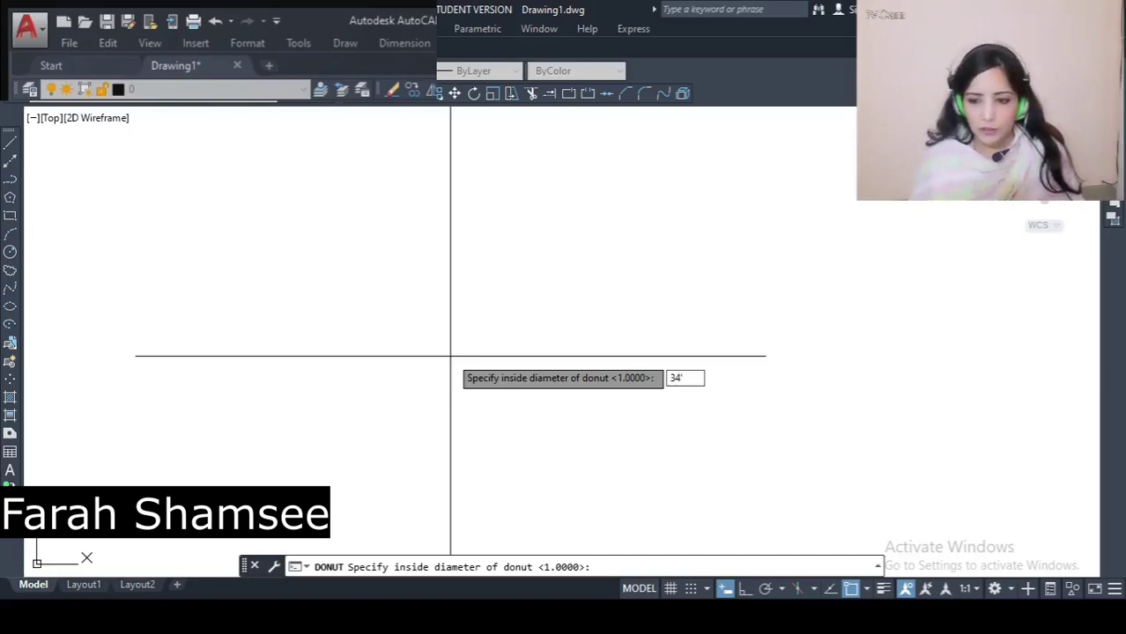
text(')
key(Return)
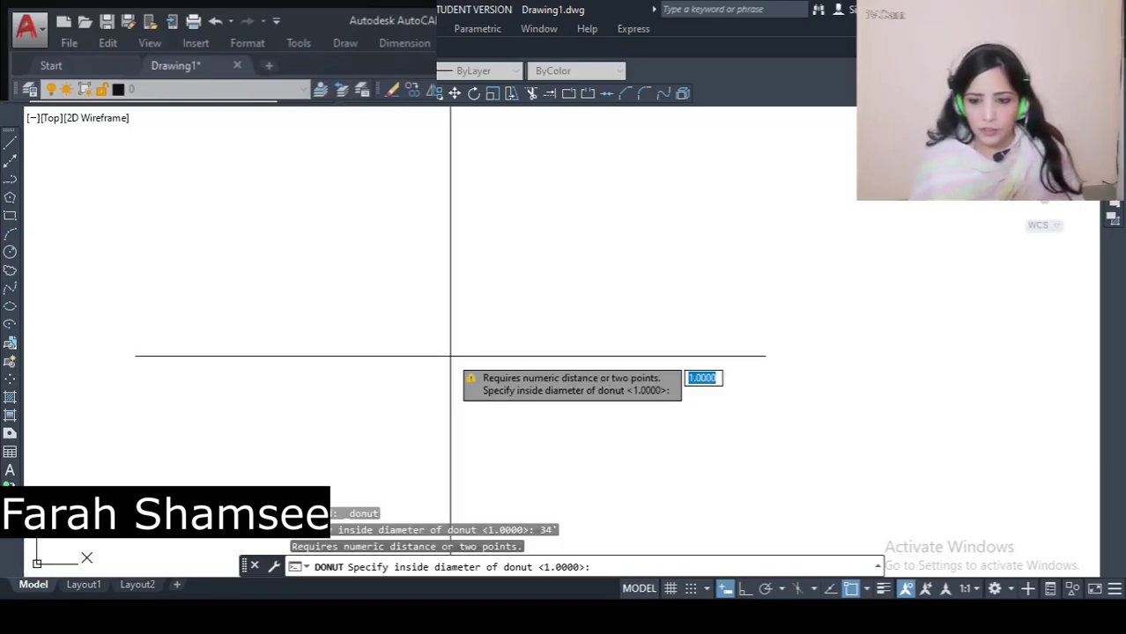
click(412, 315)
click(507, 388)
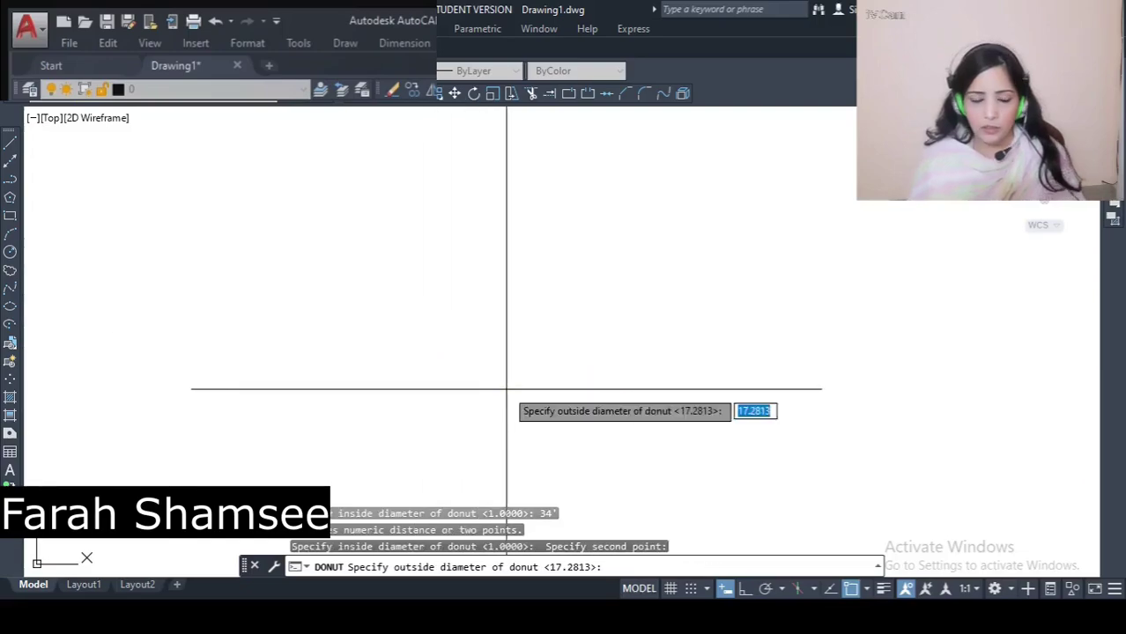
key(Escape)
key(Escape)
key(Escape)
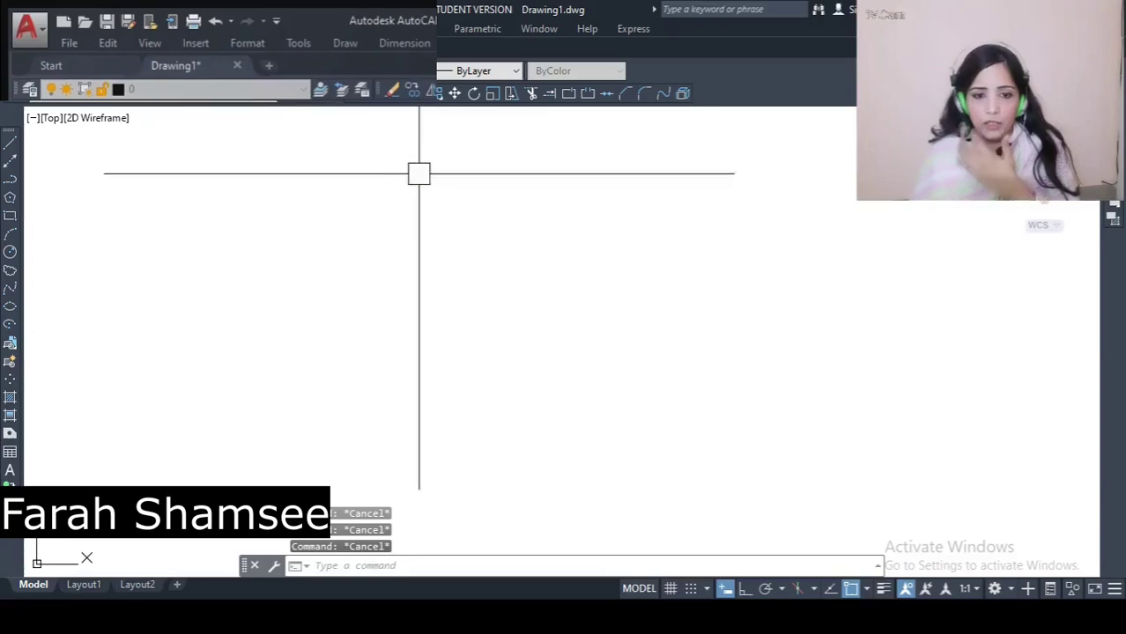
Configure the drawing units to Architectural length with 0'-0" precision.
text(UN)
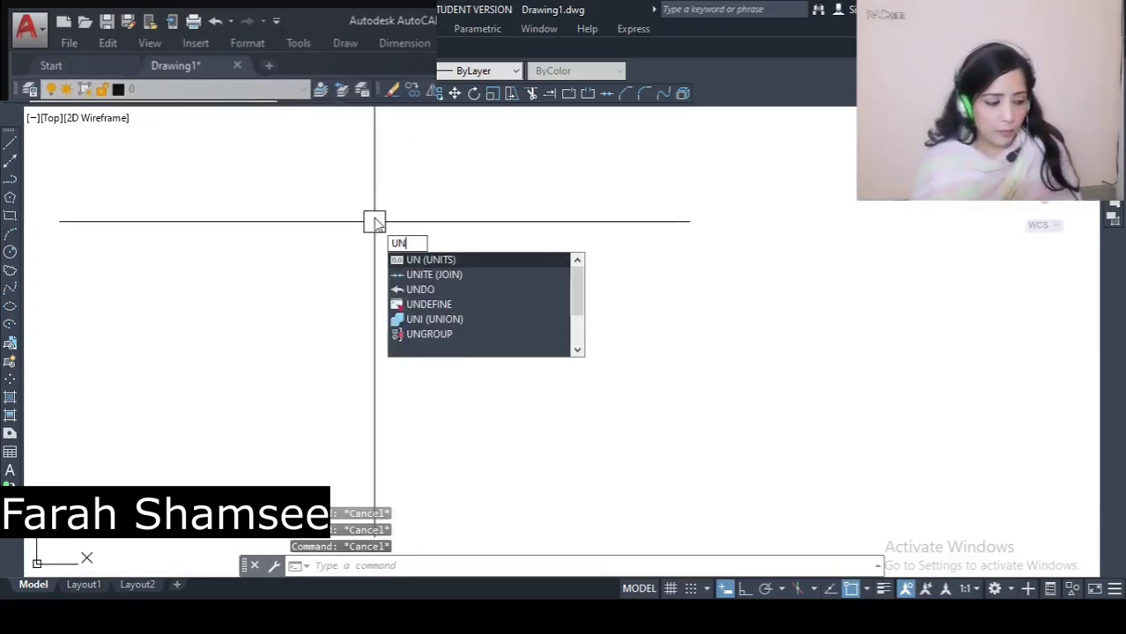
text(I)
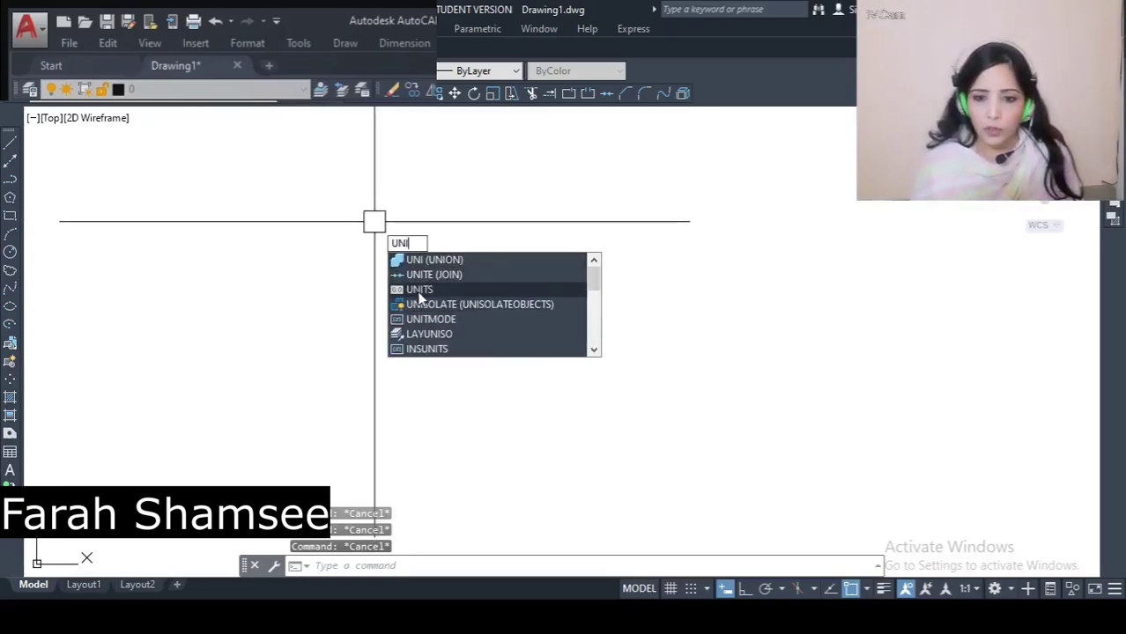
click(420, 290)
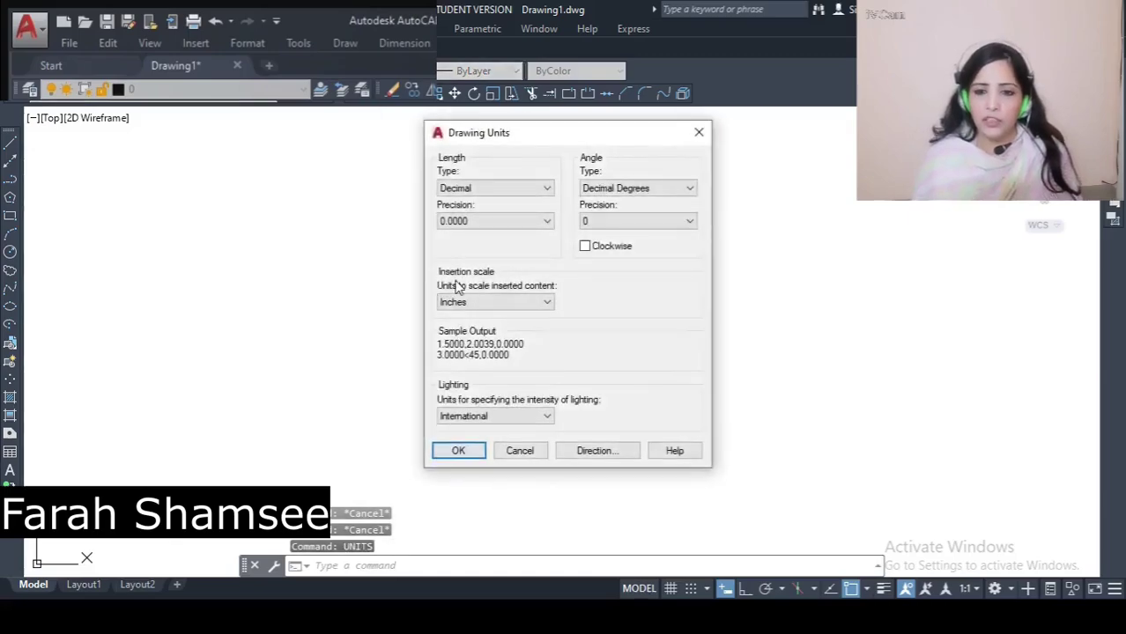
click(546, 190)
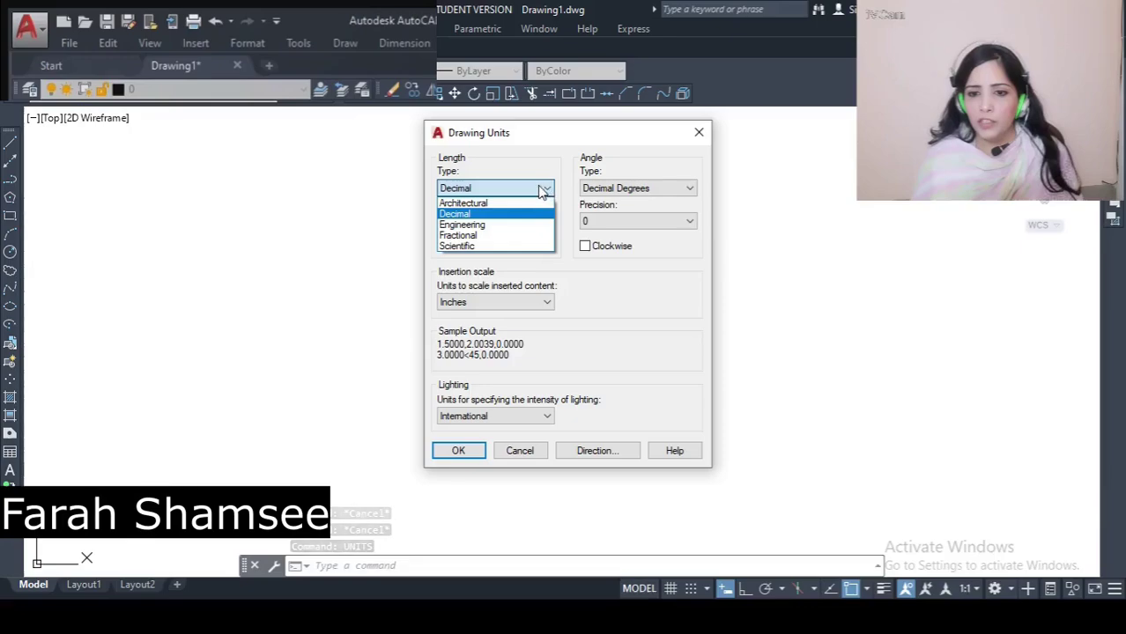
click(497, 205)
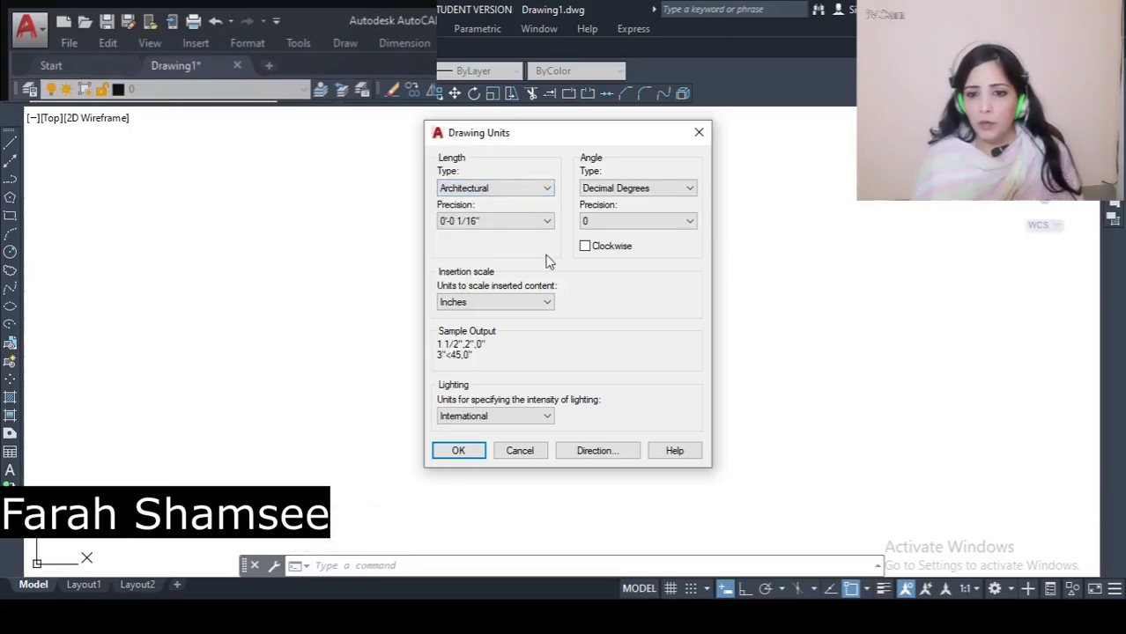
click(546, 222)
click(471, 232)
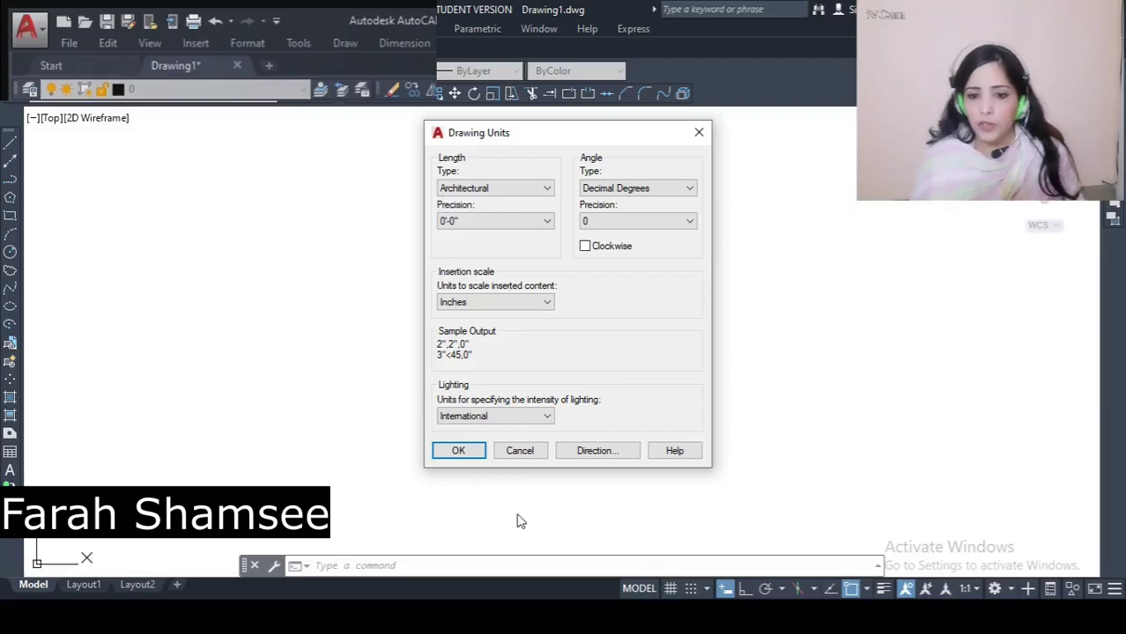
click(472, 453)
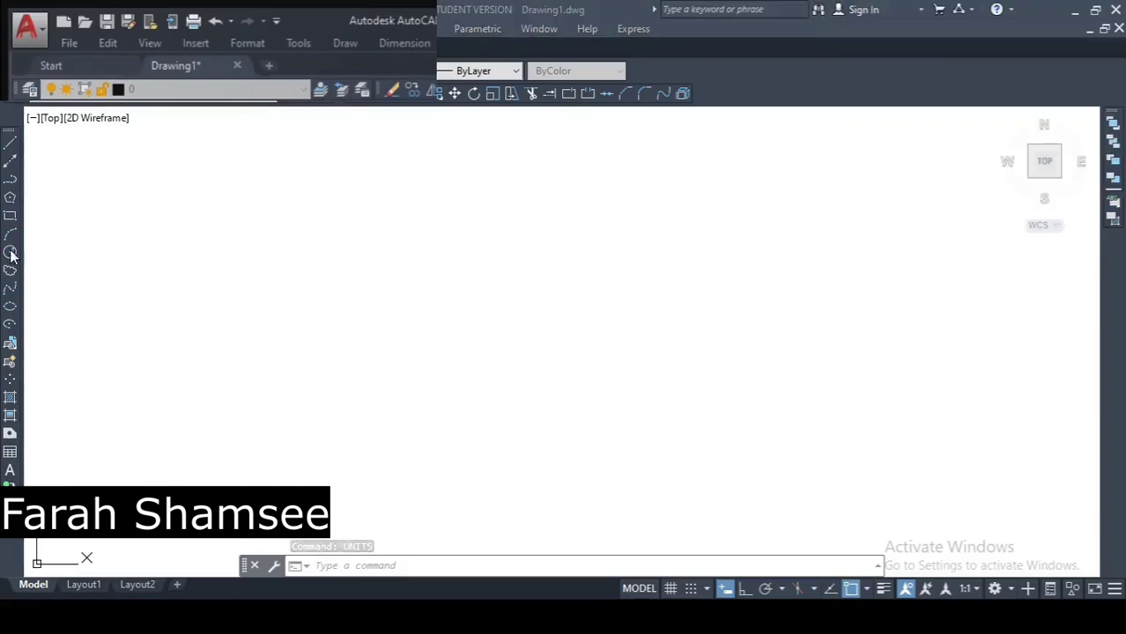
Draw a filled donut with a 20' inside diameter and a 90' outside diameter in the middle of the drawing area.
click(345, 43)
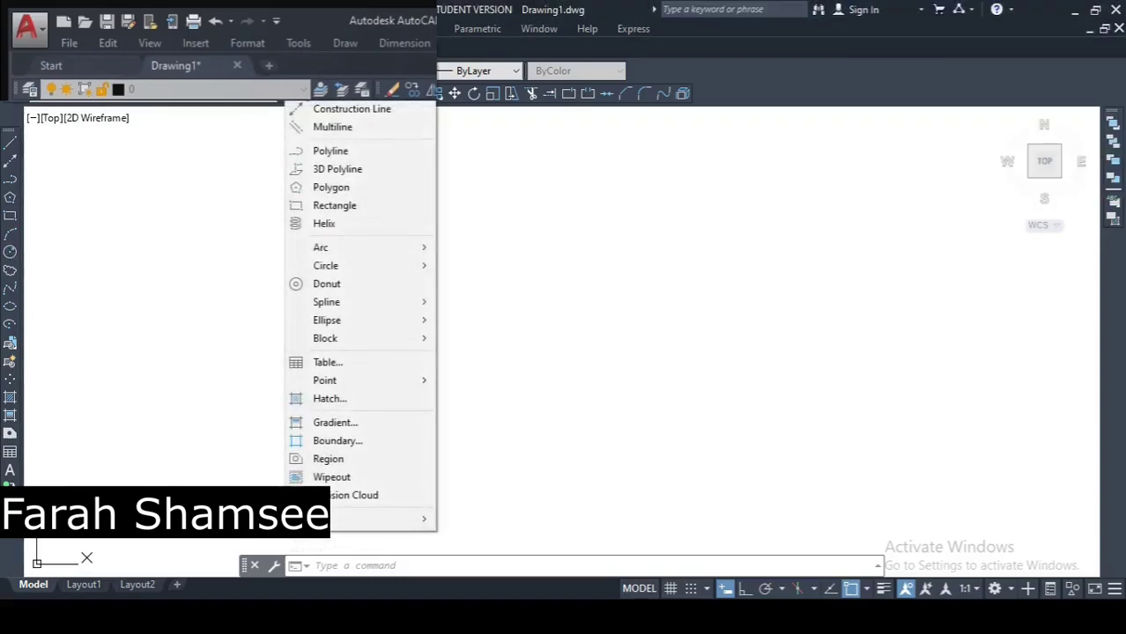
click(337, 285)
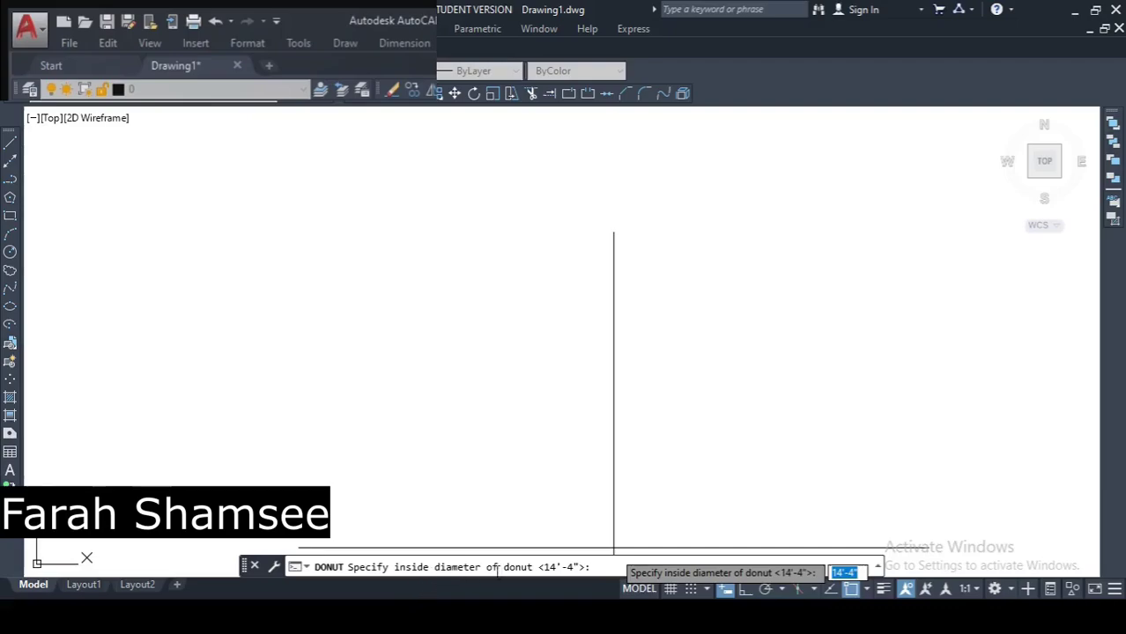
text(20')
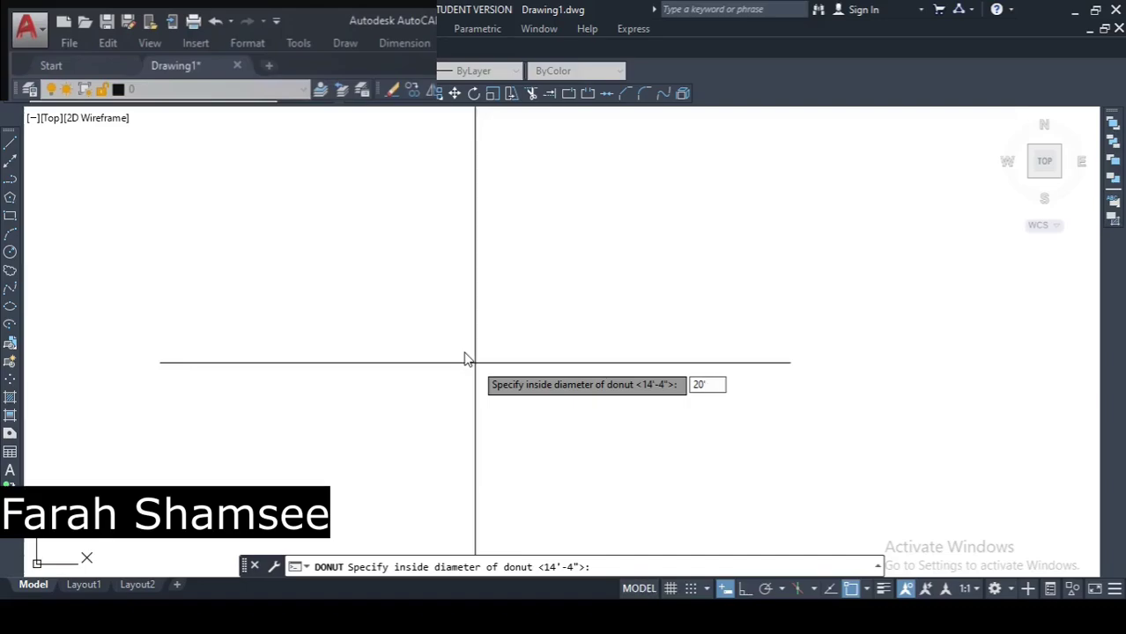
key(Return)
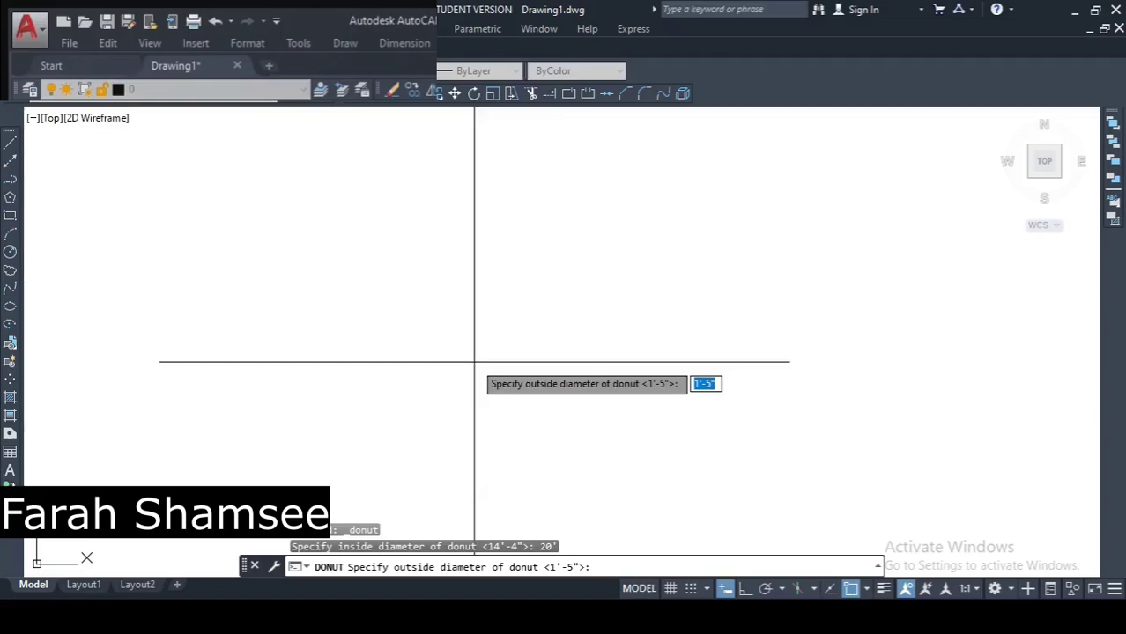
text(90)
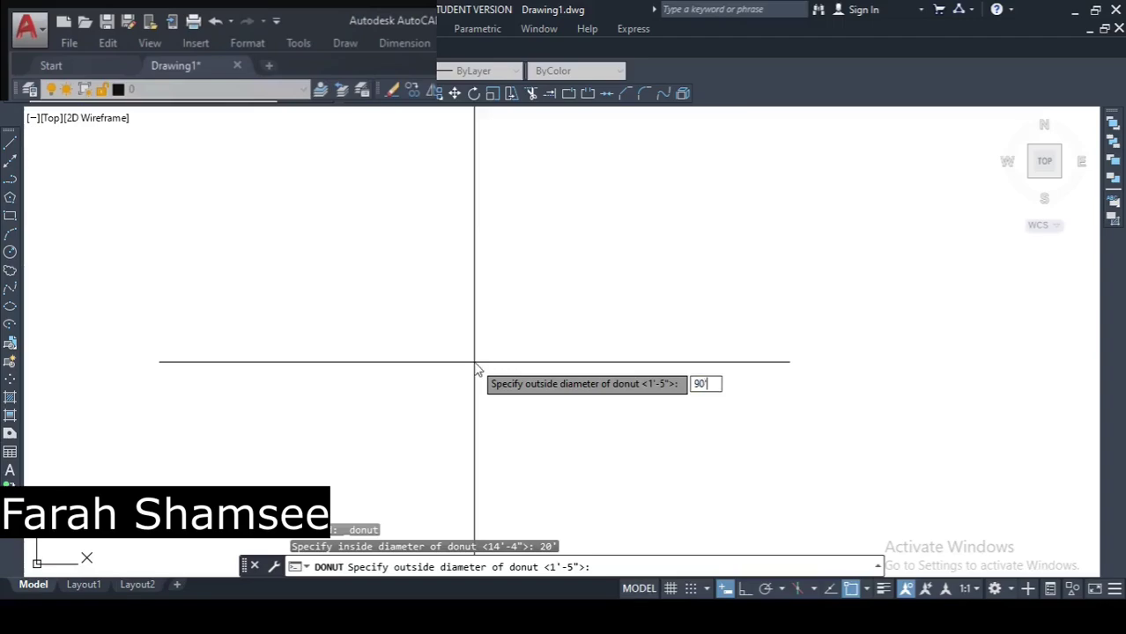
key(Return)
click(485, 379)
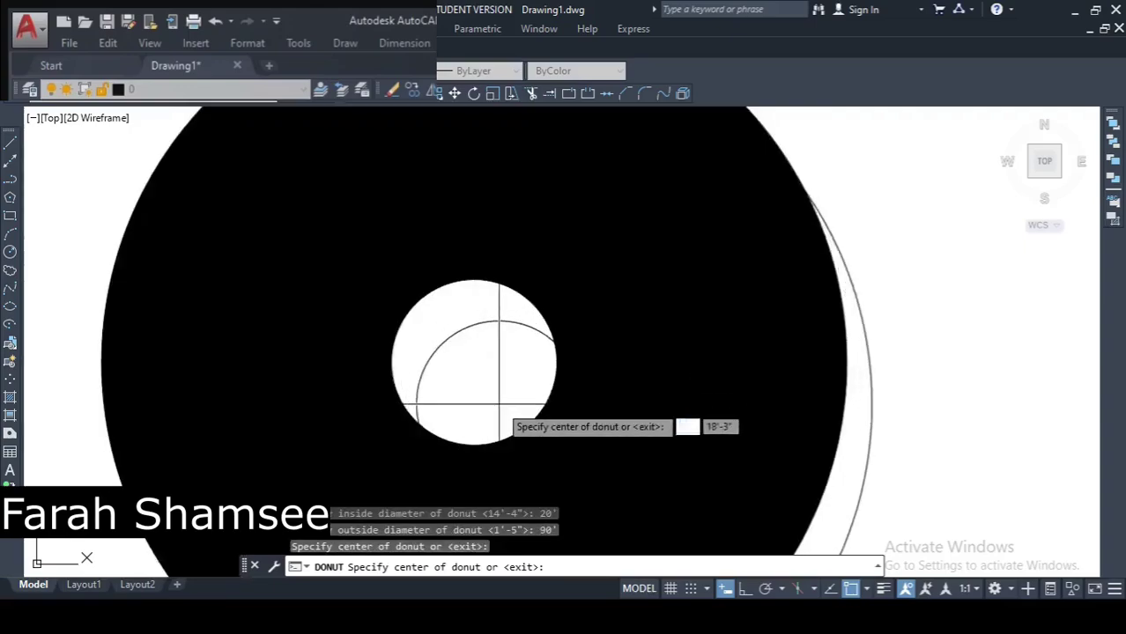
Place a second donut of the same size beside the first, leaving a gap between them, and end the Donut command.
middle_drag(503, 383, 392, 258)
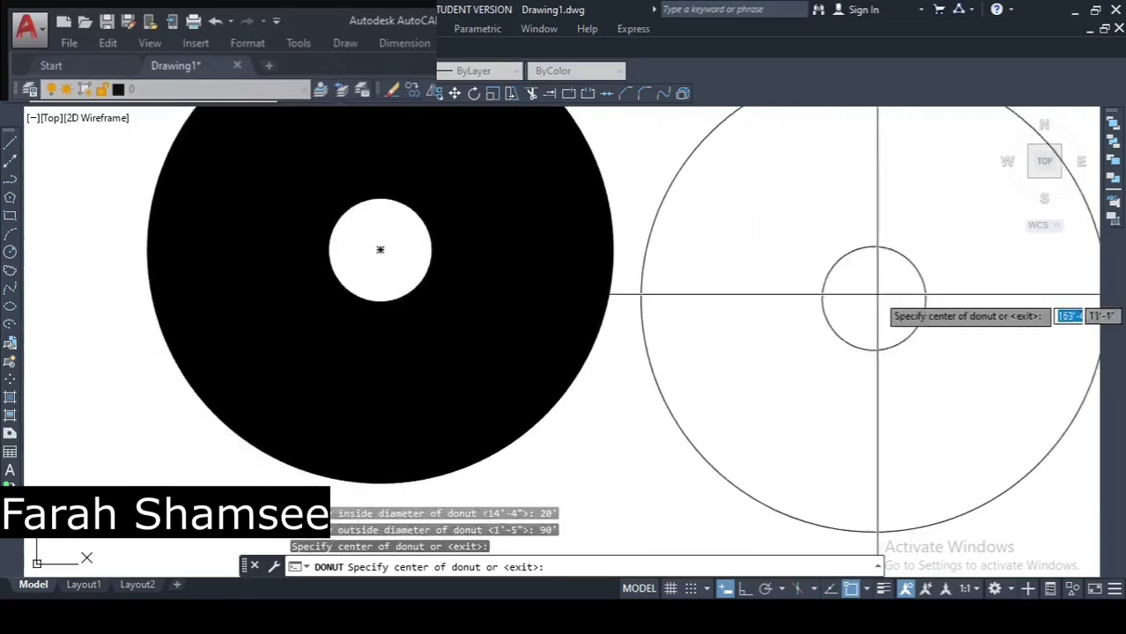
scroll(822, 315, down, 2)
middle_drag(650, 356, 511, 409)
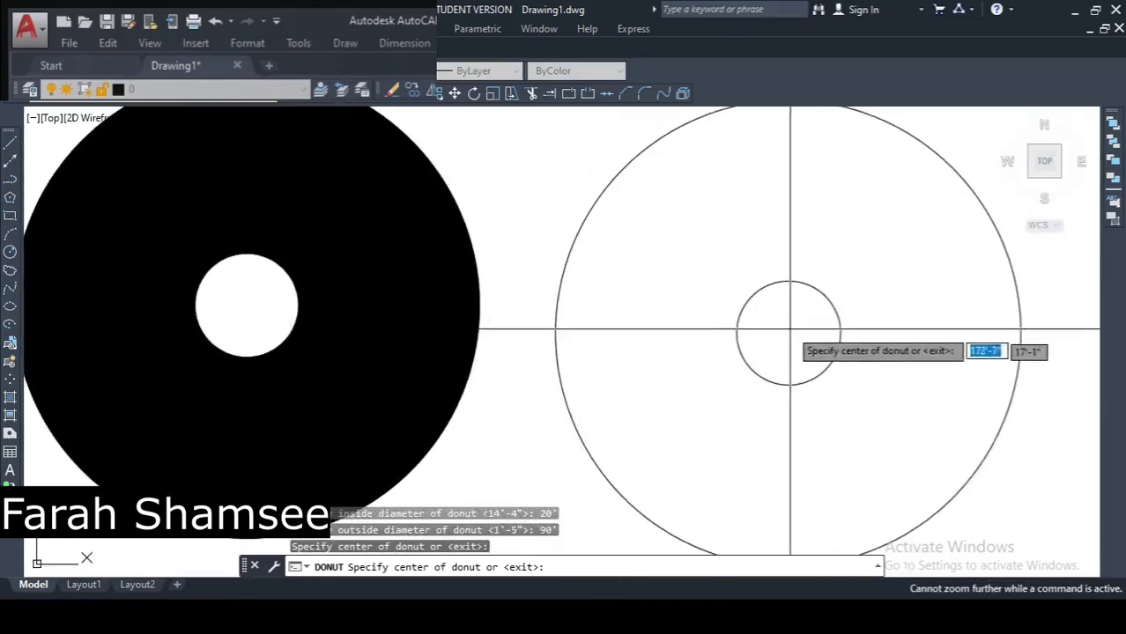
click(827, 335)
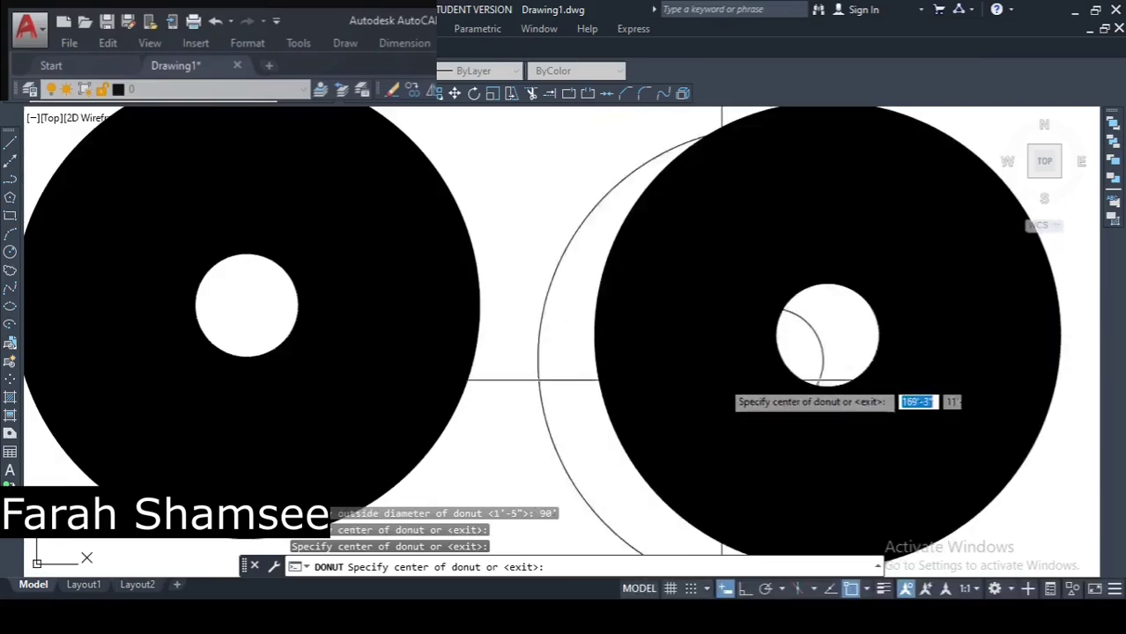
mouse_move(586, 390)
middle_down()
mouse_move(585, 284)
mouse_move(590, 344)
middle_up()
middle_drag(540, 514, 540, 396)
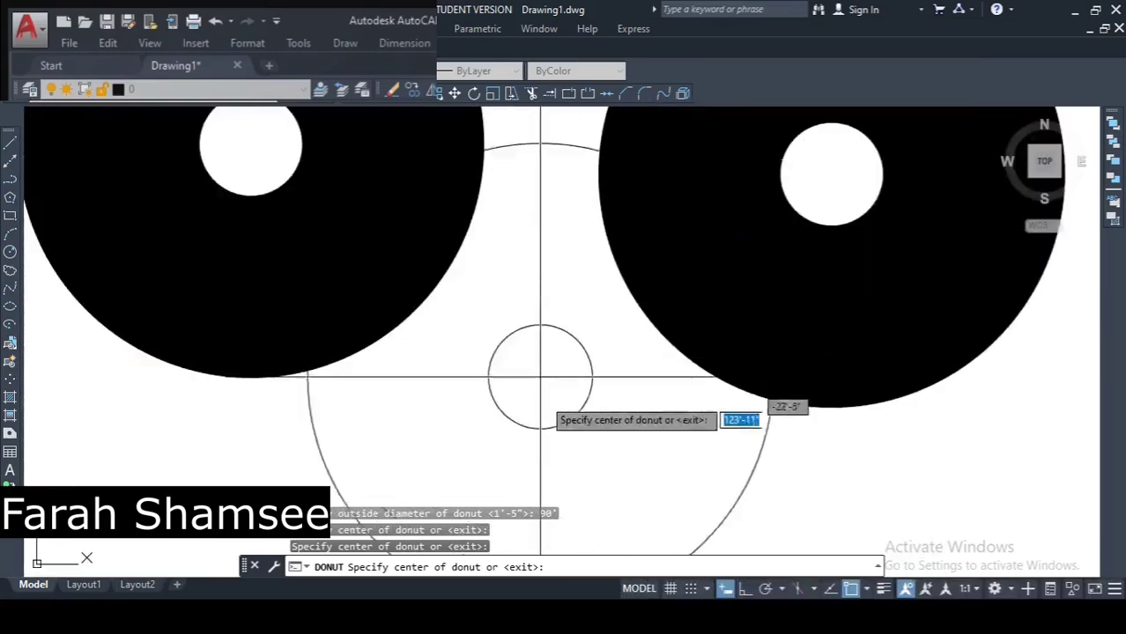
mouse_move(548, 480)
middle_down()
mouse_move(522, 372)
mouse_move(533, 284)
mouse_move(580, 202)
mouse_move(590, 423)
middle_up()
key(Escape)
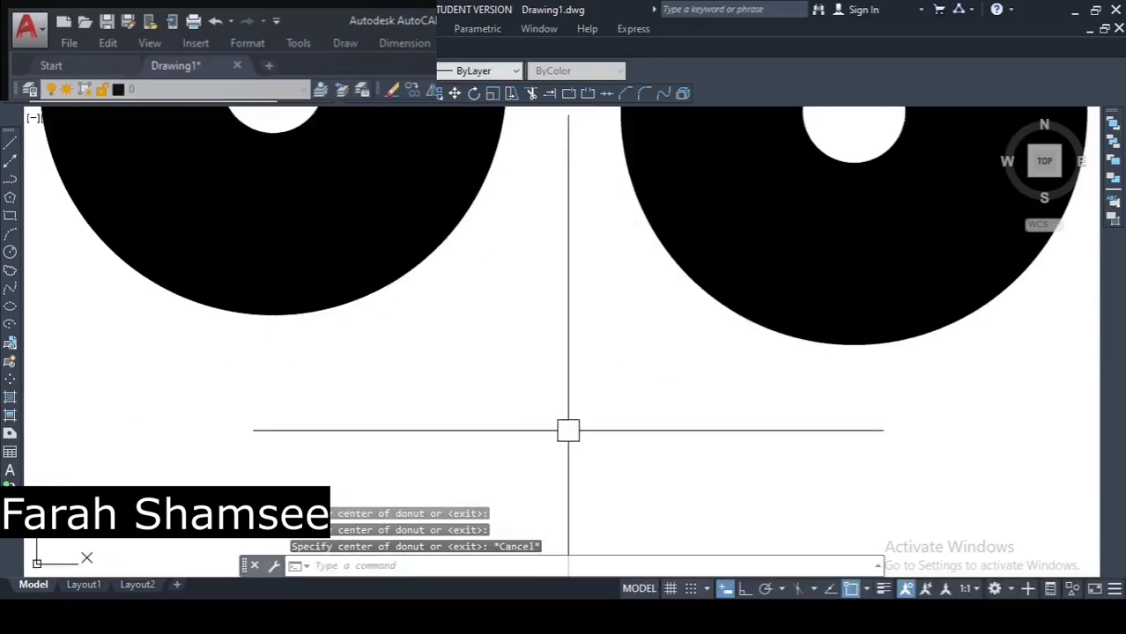
scroll(568, 430, down, 8)
scroll(459, 299, up, 6)
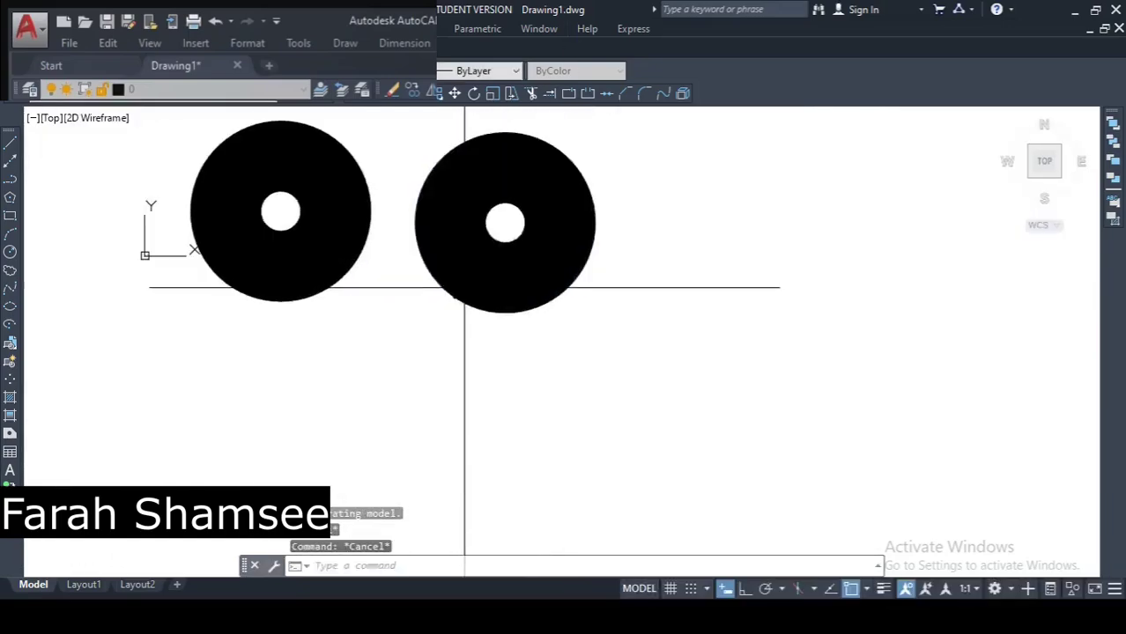
scroll(458, 342, down, 4)
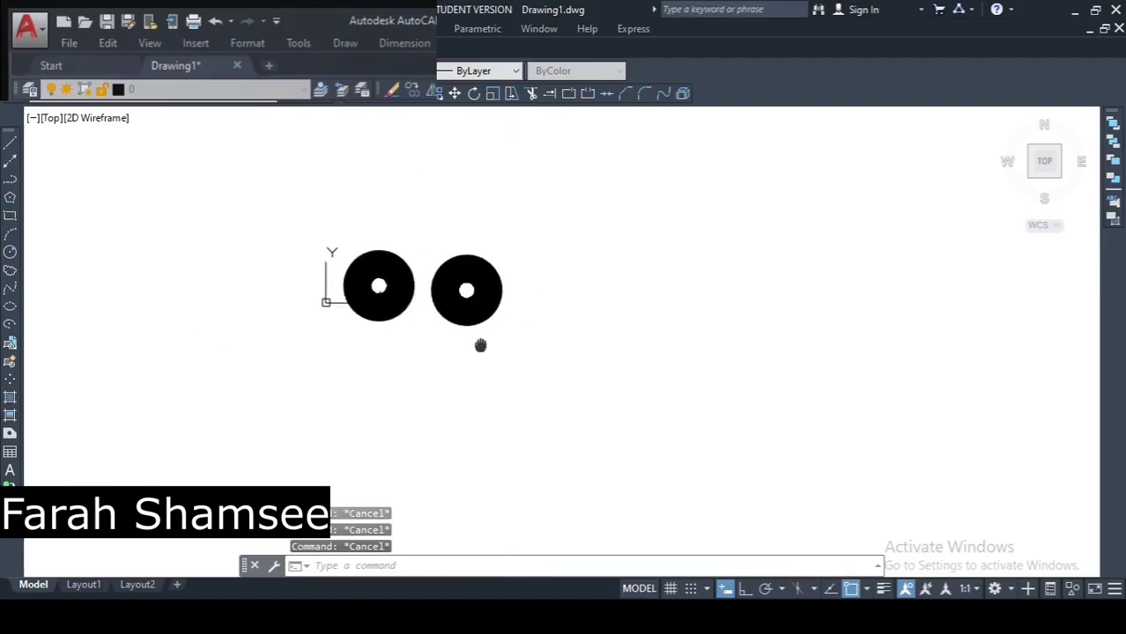
scroll(481, 331, up, 2)
scroll(480, 331, up, 2)
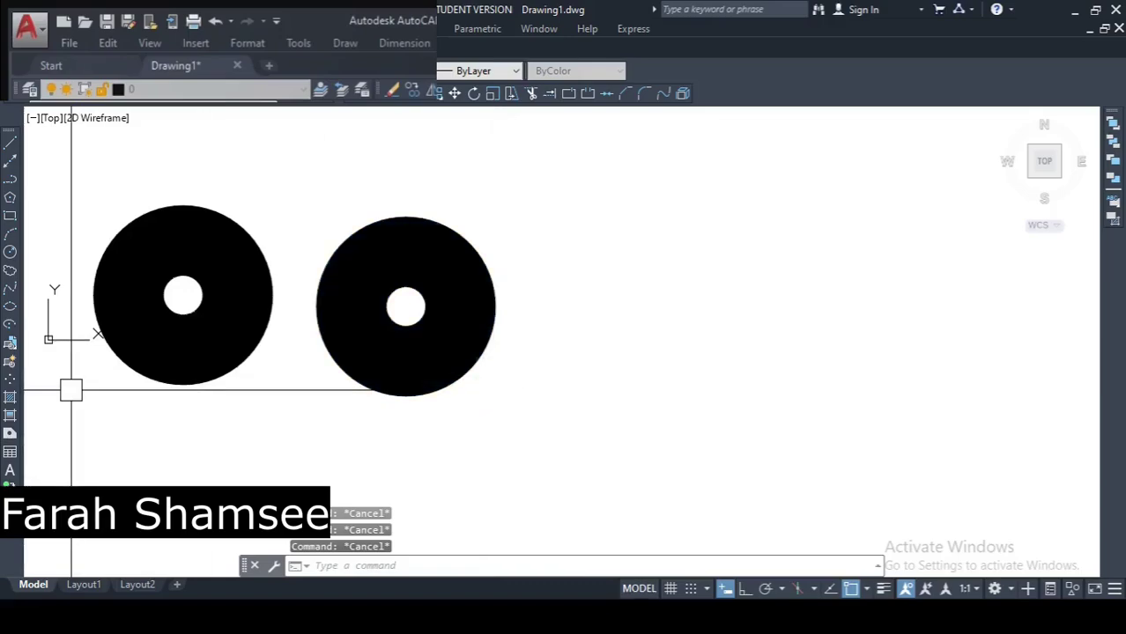
scroll(141, 392, down, 2)
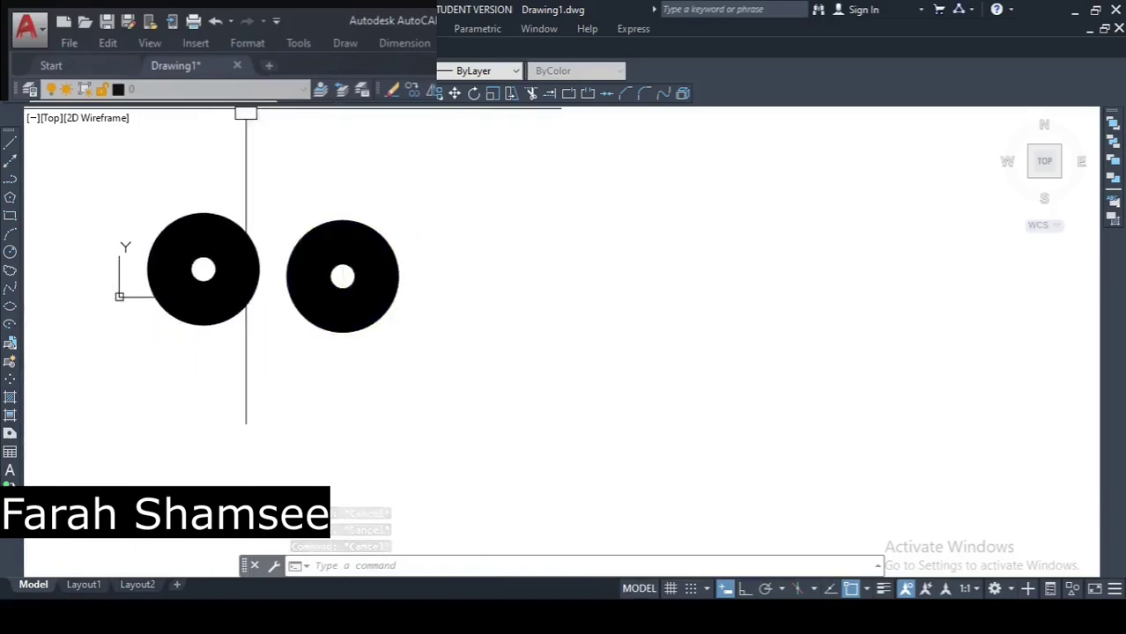
Draw a donut with both inside and outside diameters set to 80' in the empty area beside the filled donuts.
click(344, 43)
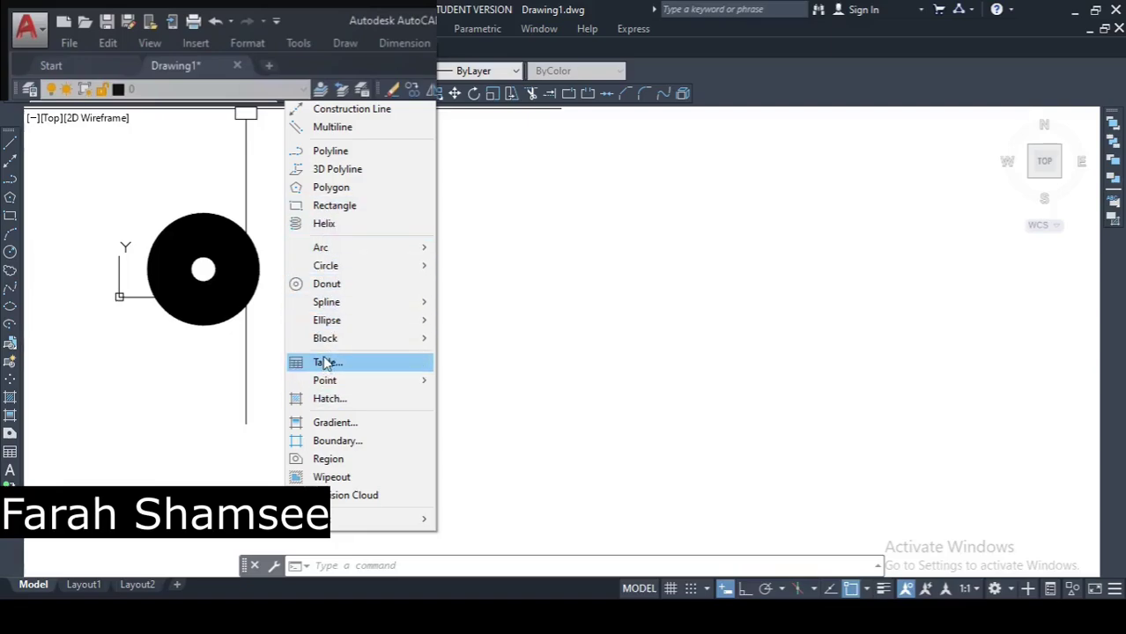
click(325, 284)
click(342, 277)
middle_drag(548, 370, 428, 364)
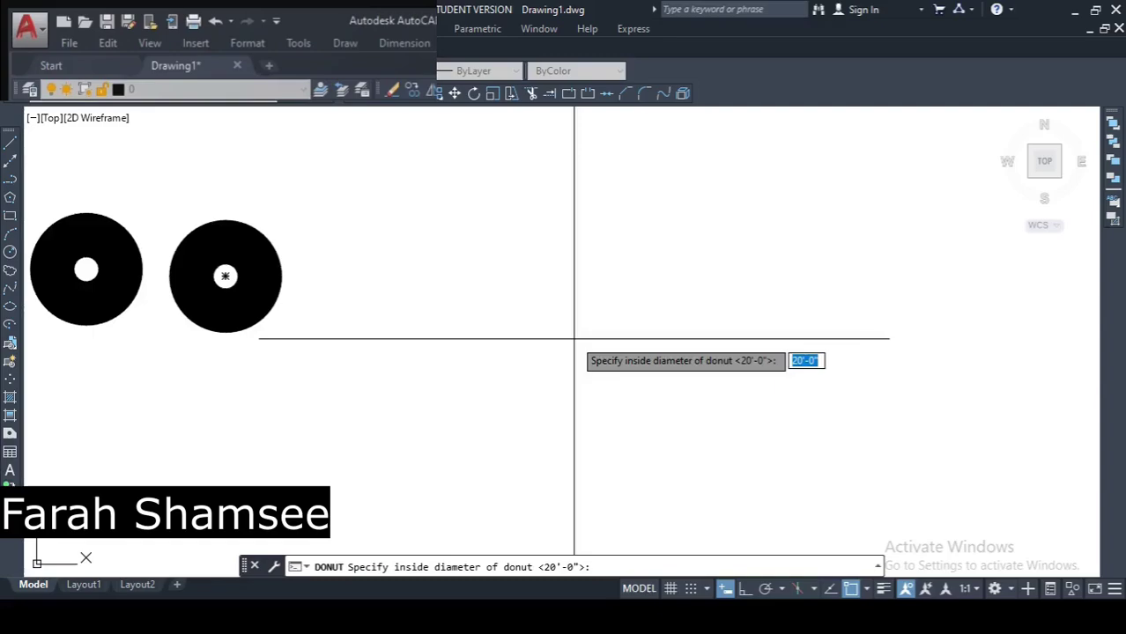
text(80)
key(Return)
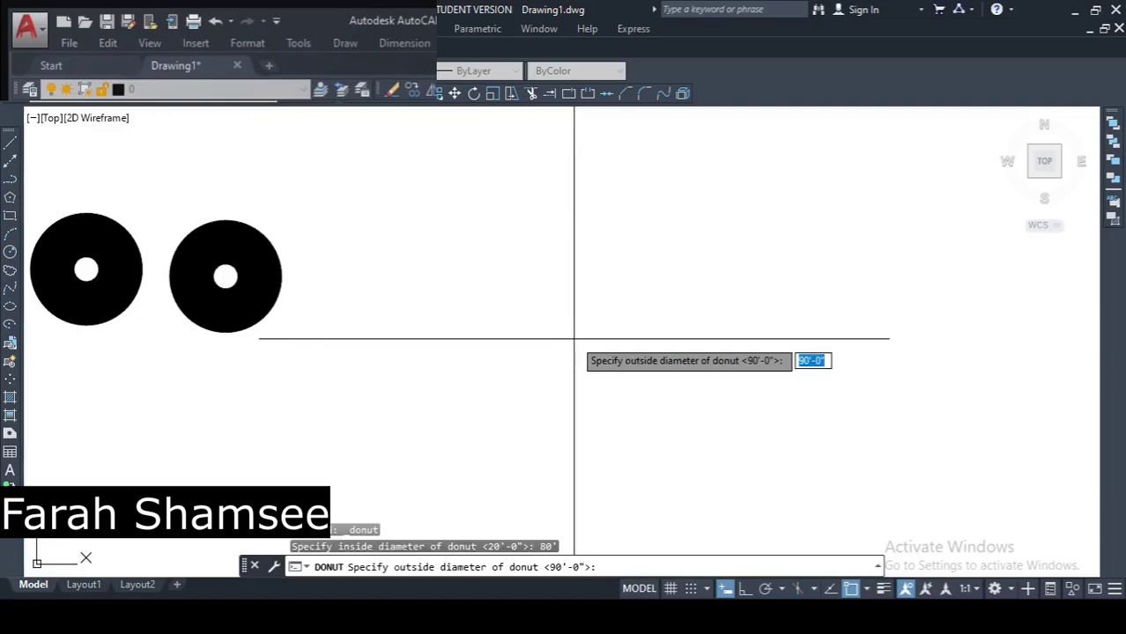
text(80)
key(Return)
click(573, 339)
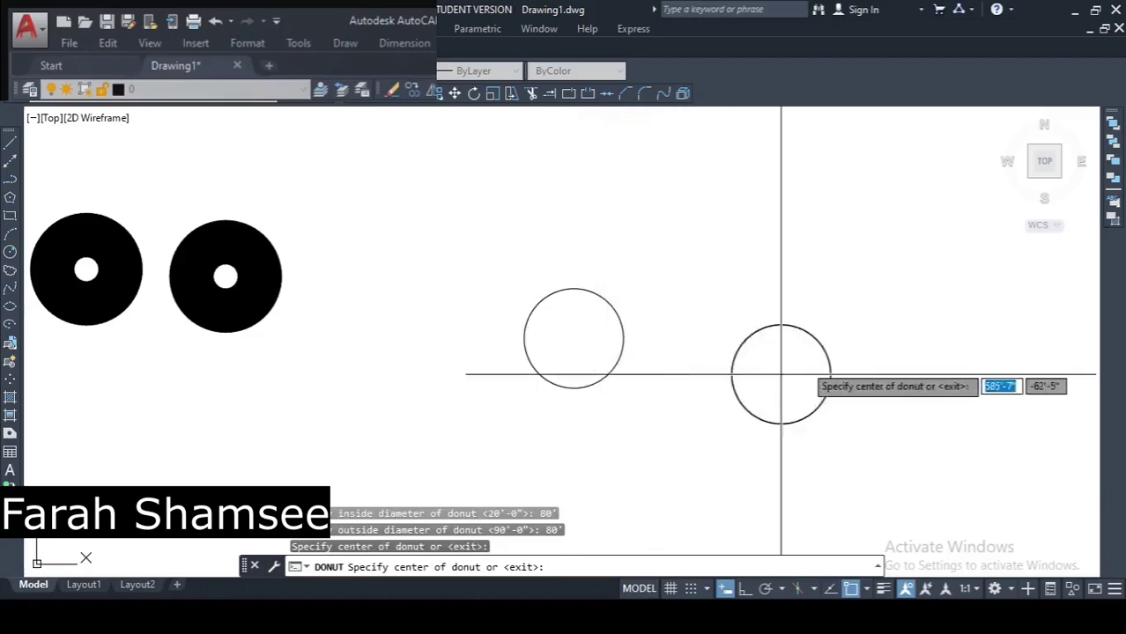
Place four more 80' outline donuts around the first one without overlaps, and end the Donut command.
click(830, 333)
click(711, 227)
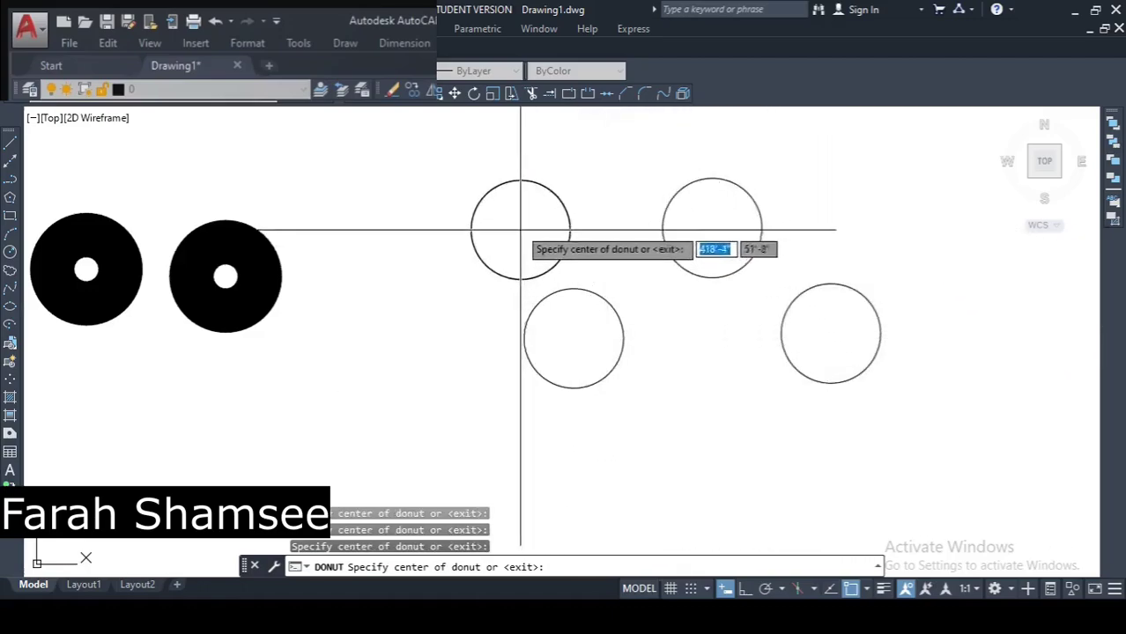
click(512, 210)
click(429, 351)
click(553, 428)
mouse_move(560, 426)
middle_down()
mouse_move(584, 414)
mouse_move(571, 392)
middle_up()
key(Escape)
Select the outline donut nearest the two filled donuts to examine its shape and grips.
scroll(436, 363, up, 5)
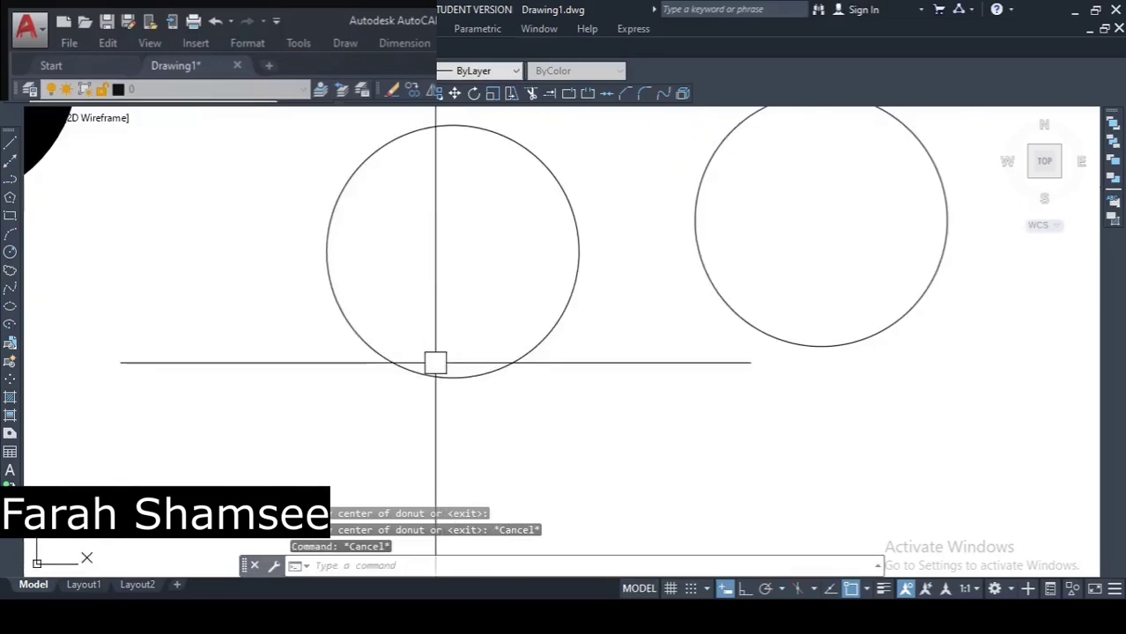
scroll(435, 363, down, 1)
click(440, 375)
scroll(443, 404, down, 3)
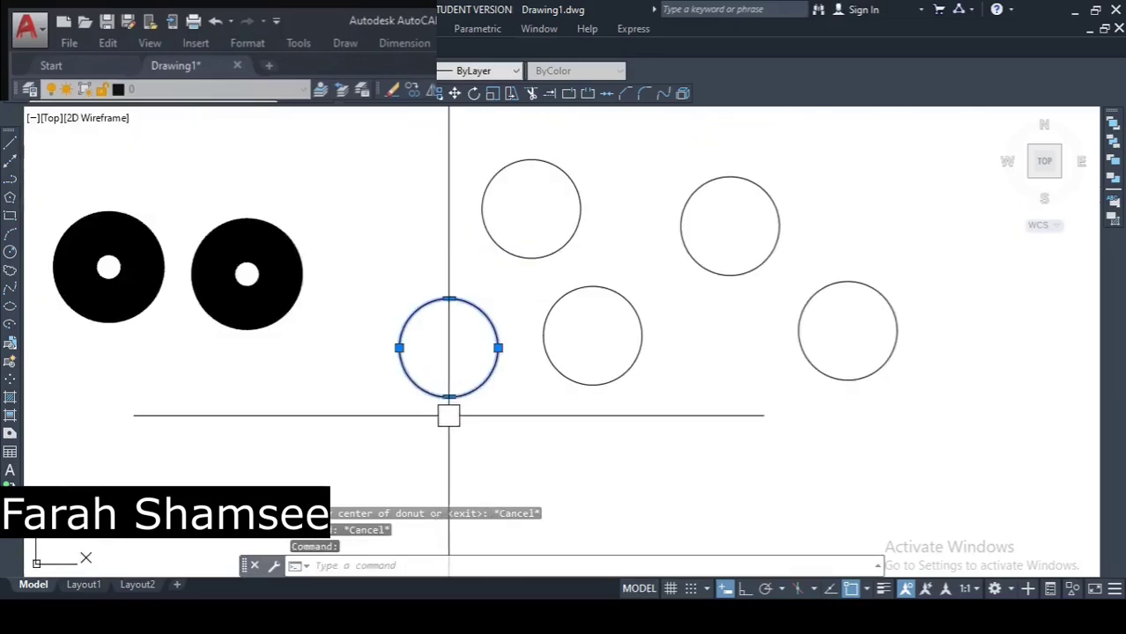
Deselect the outline donut nearest the filled donuts.
middle_drag(448, 415, 463, 380)
key(Escape)
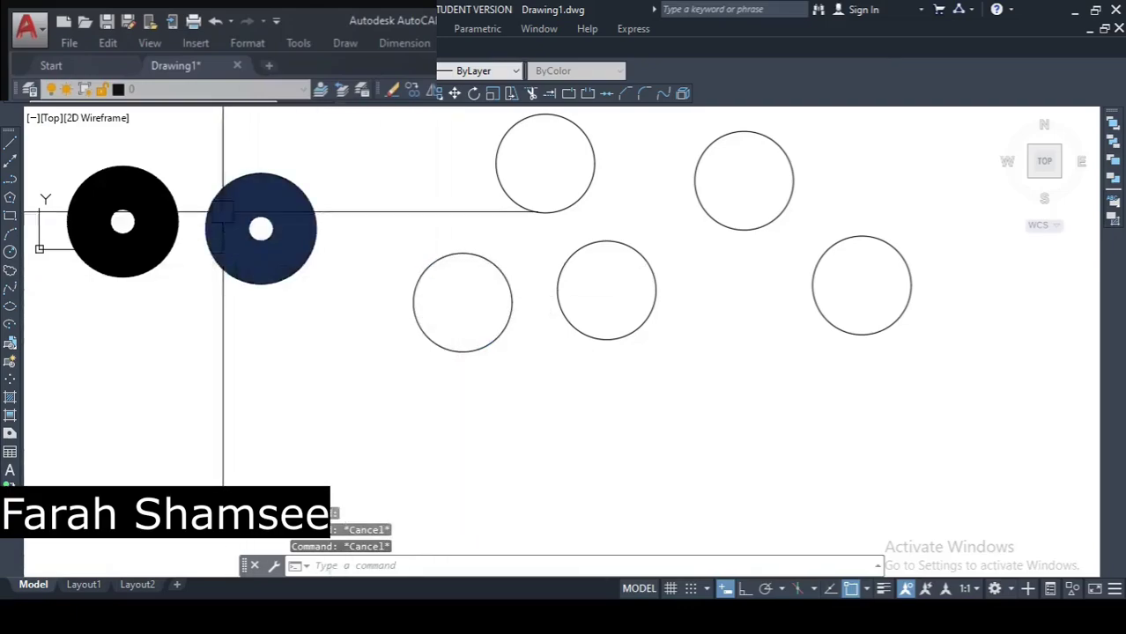
middle_drag(254, 267, 305, 269)
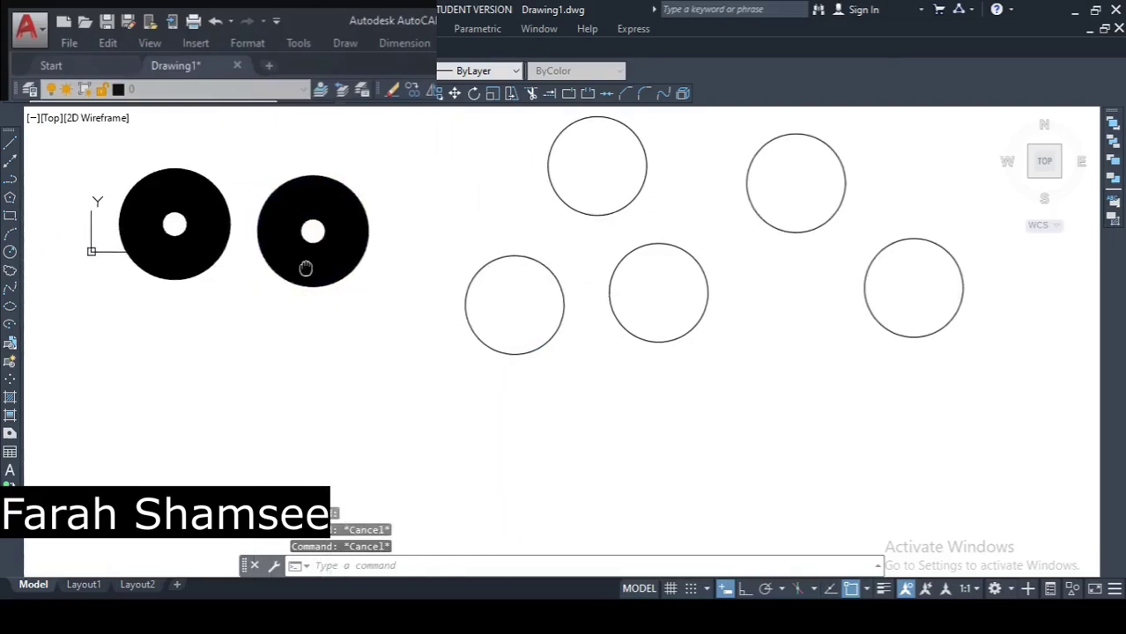
key(Escape)
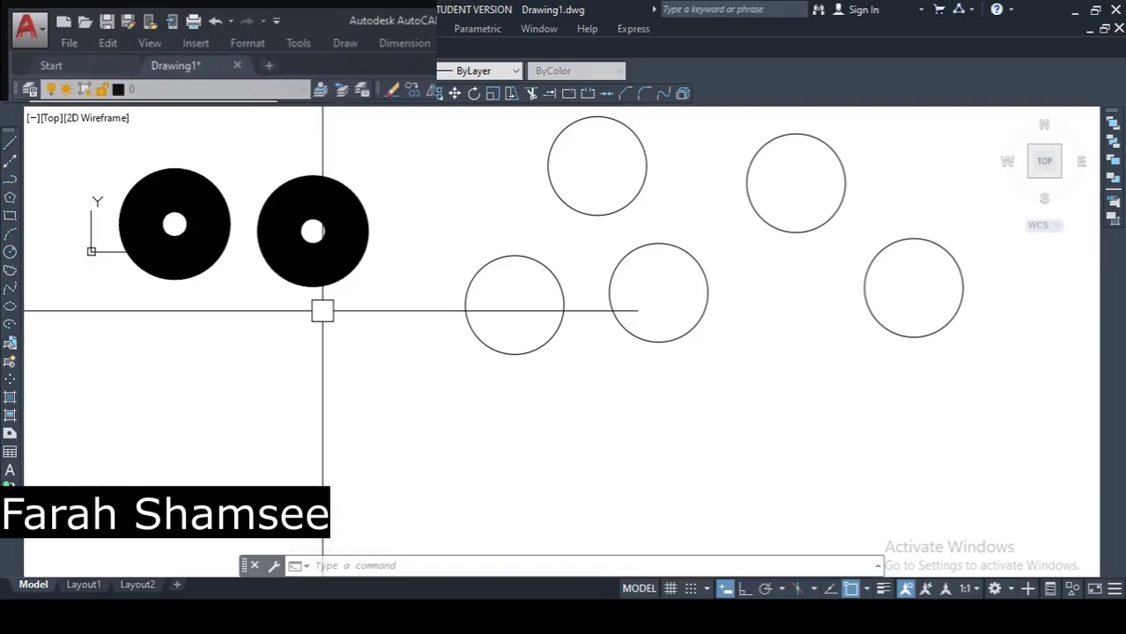
Draw a donut with both inside and outside diameters kept at 80' in the empty area below the existing outline donuts.
text(O)
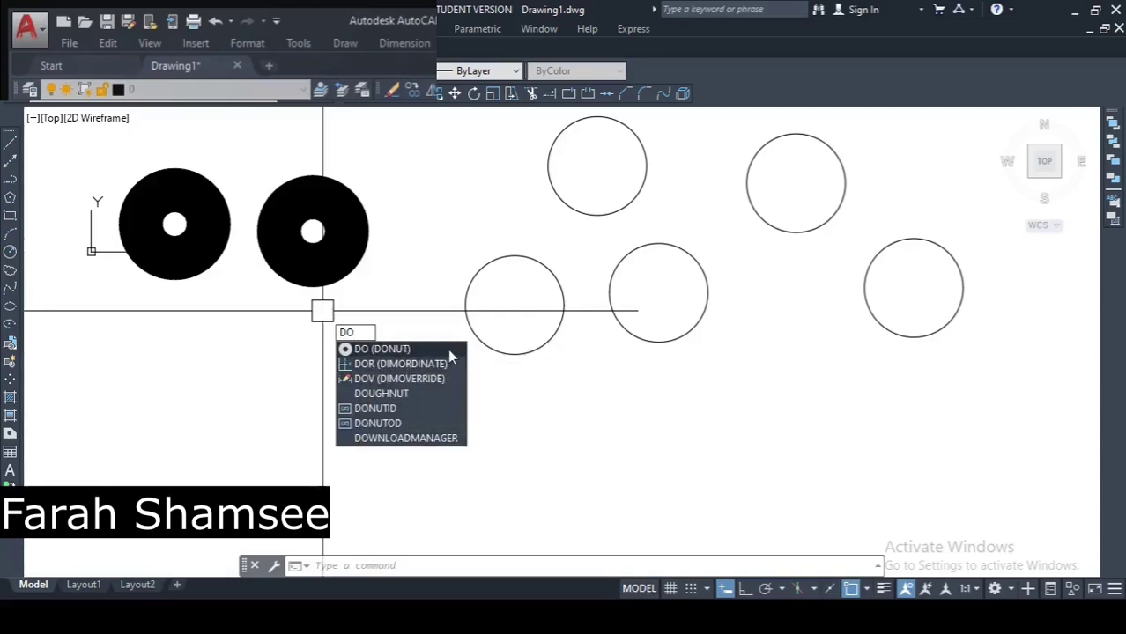
key(Return)
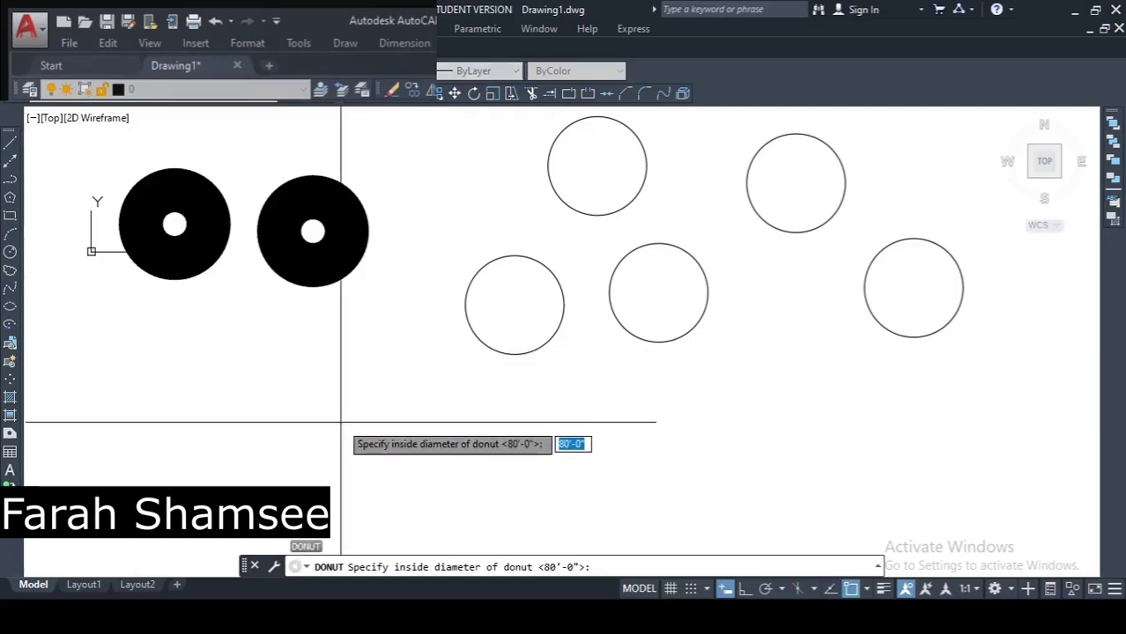
scroll(339, 480, down, 2)
middle_drag(340, 480, 221, 358)
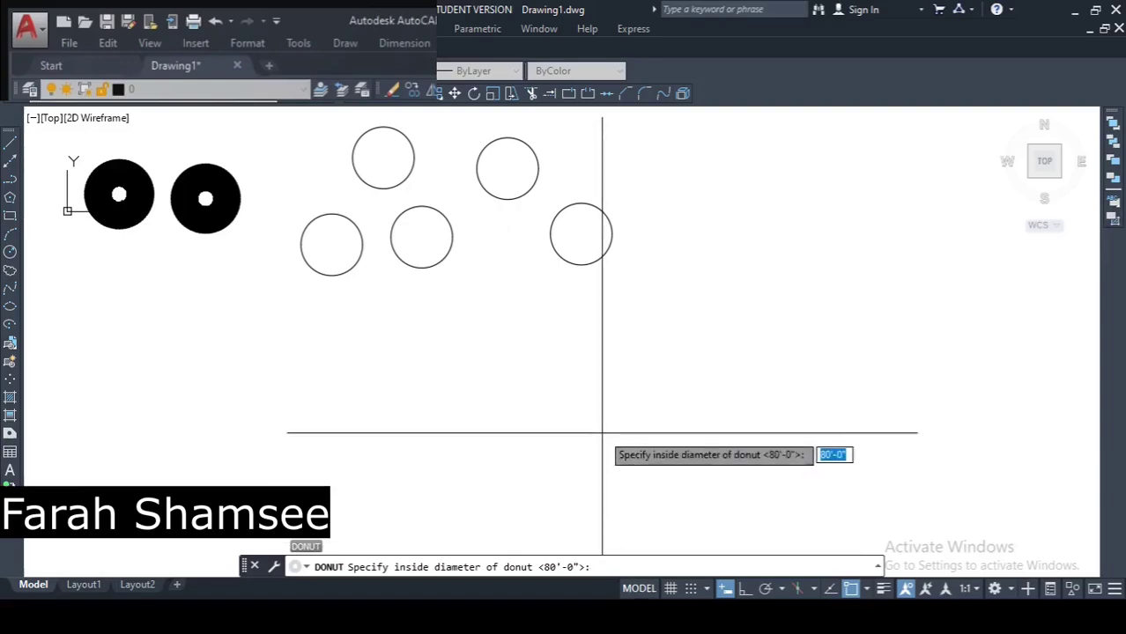
key(Return)
key(Return)
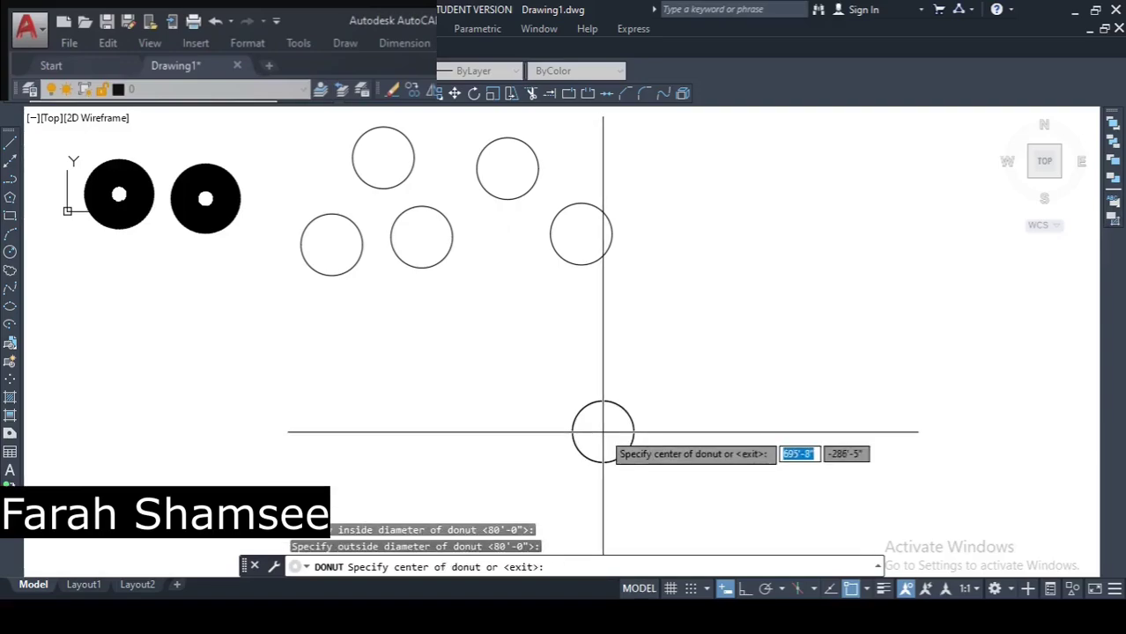
click(603, 431)
Place three more 80' outline donuts near the one just drawn without overlaps, and end the Donut command.
click(424, 420)
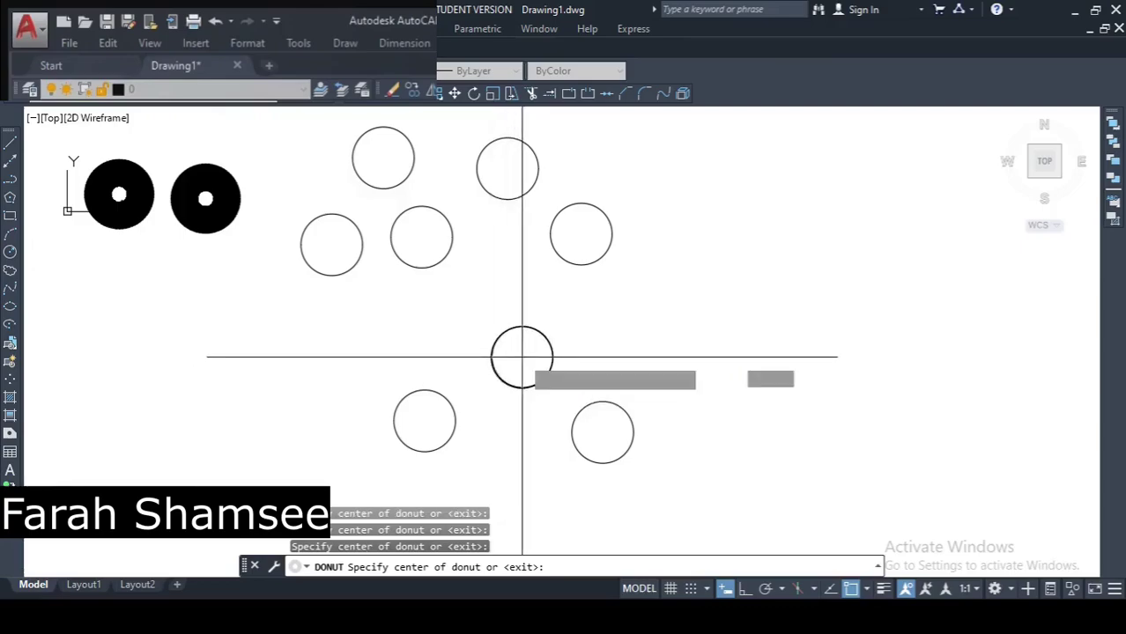
click(521, 355)
click(666, 358)
middle_drag(607, 443, 648, 329)
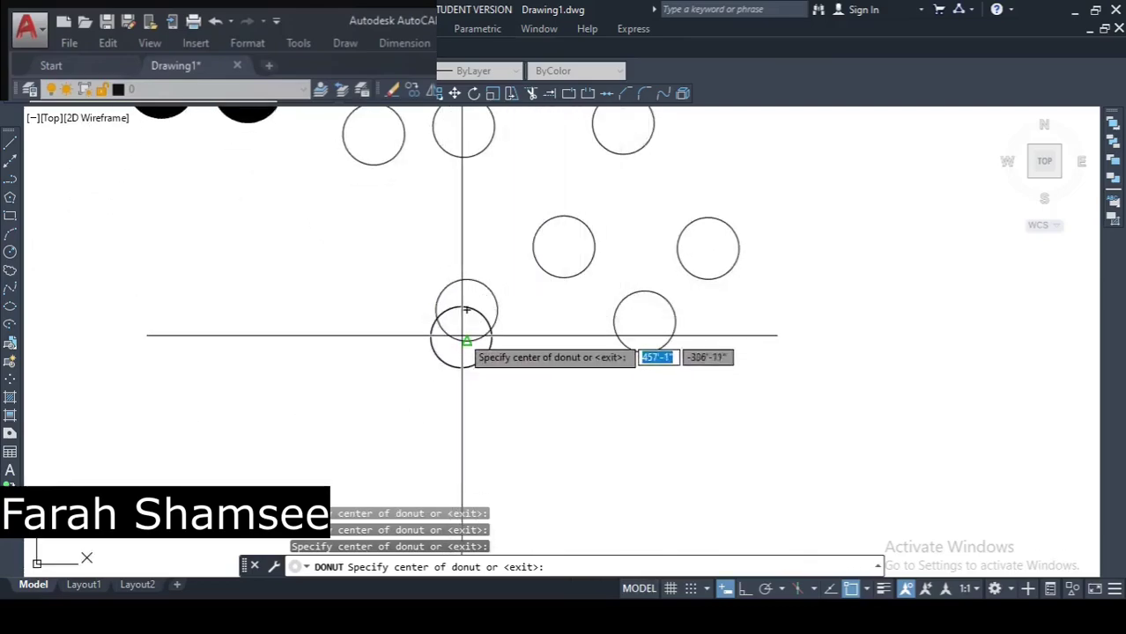
key(Escape)
key(Escape)
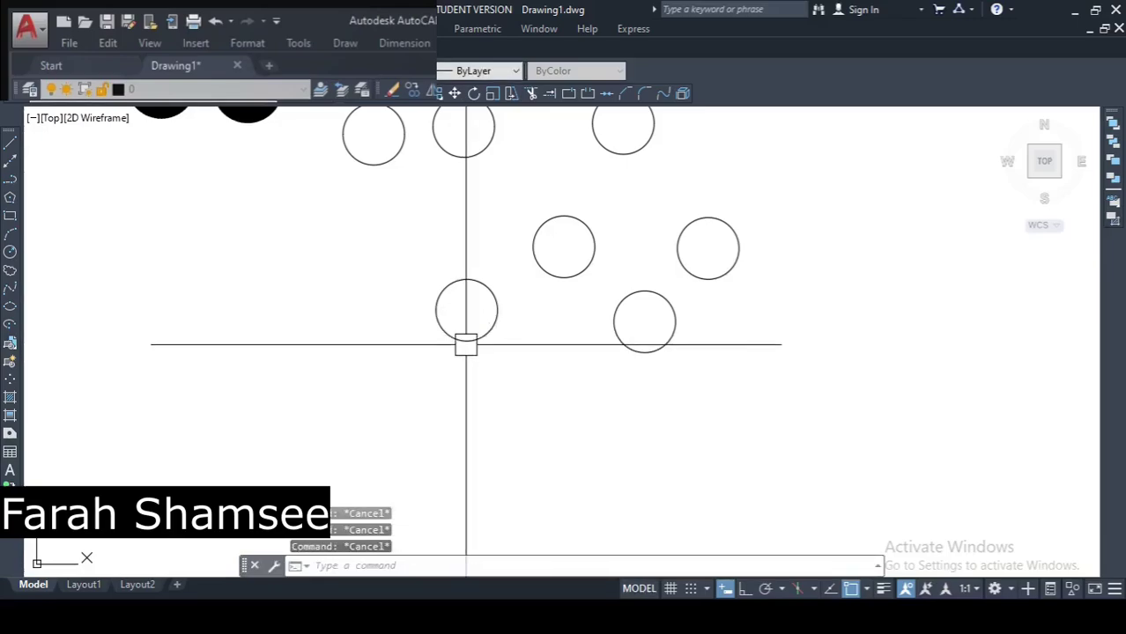
Draw a donut with an 80' inside and 100' outside diameter in the empty area below the filled donuts.
text(DO)
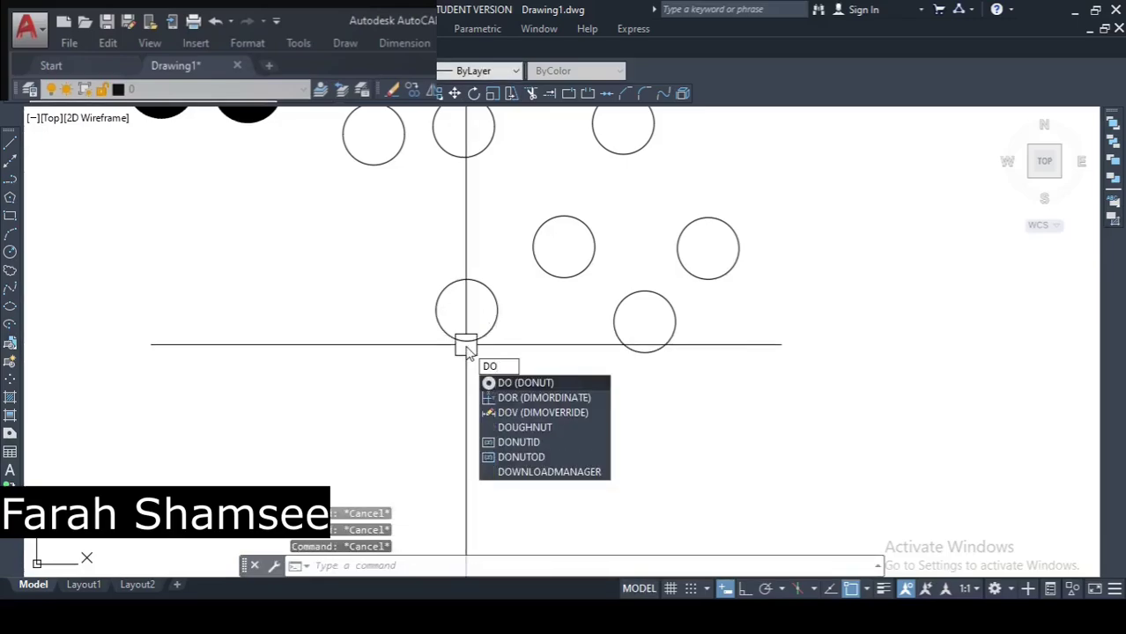
click(525, 385)
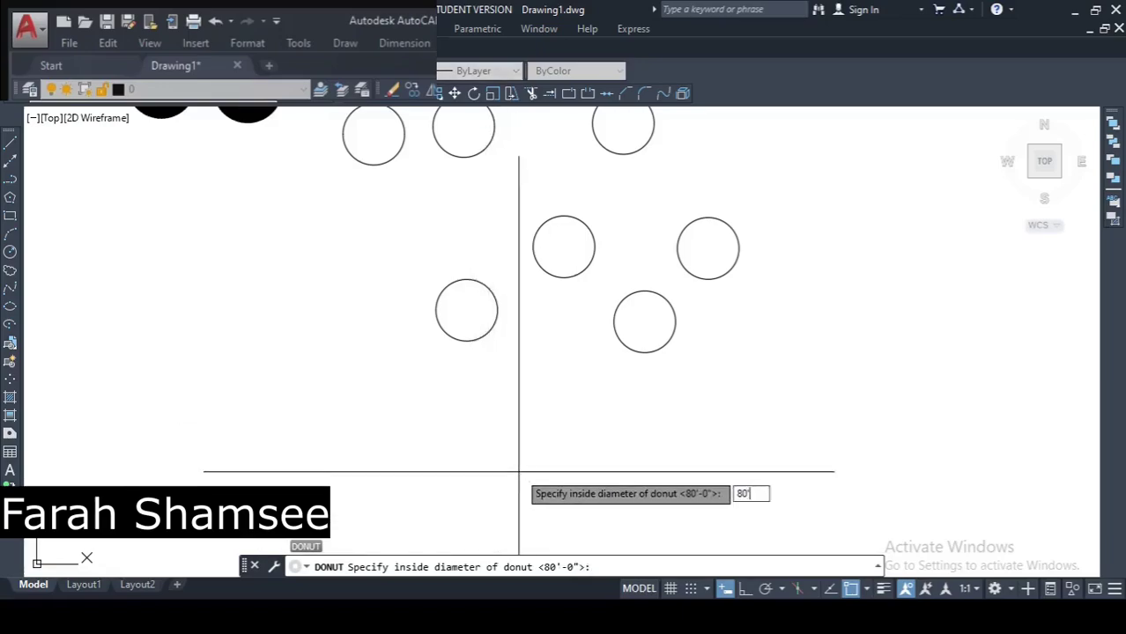
text(80')
key(Return)
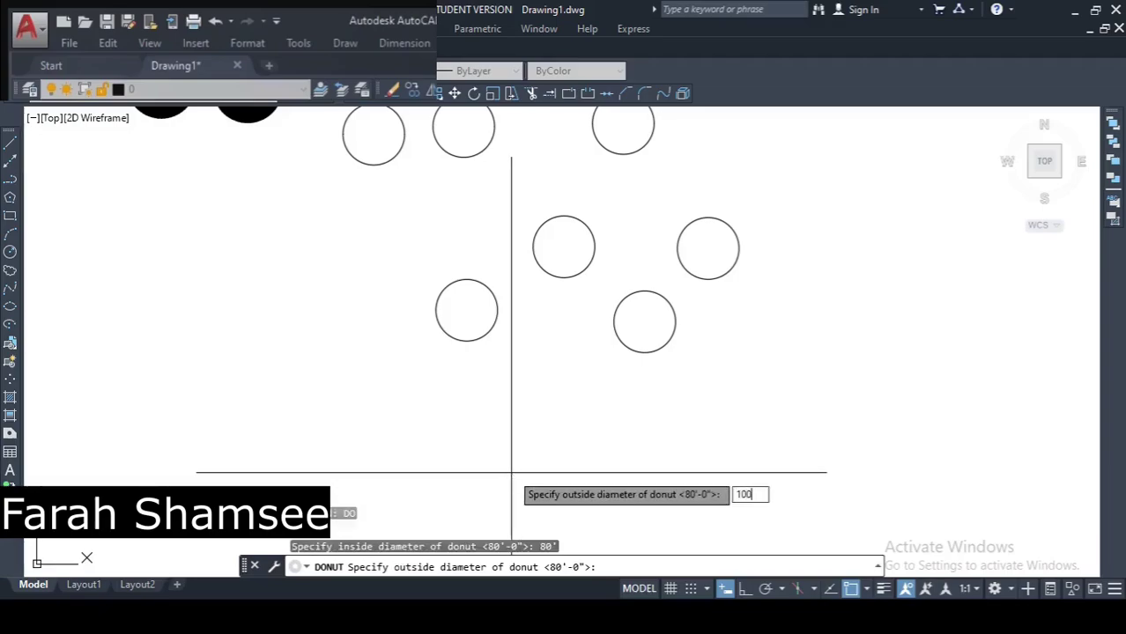
text(100')
key(Return)
click(282, 369)
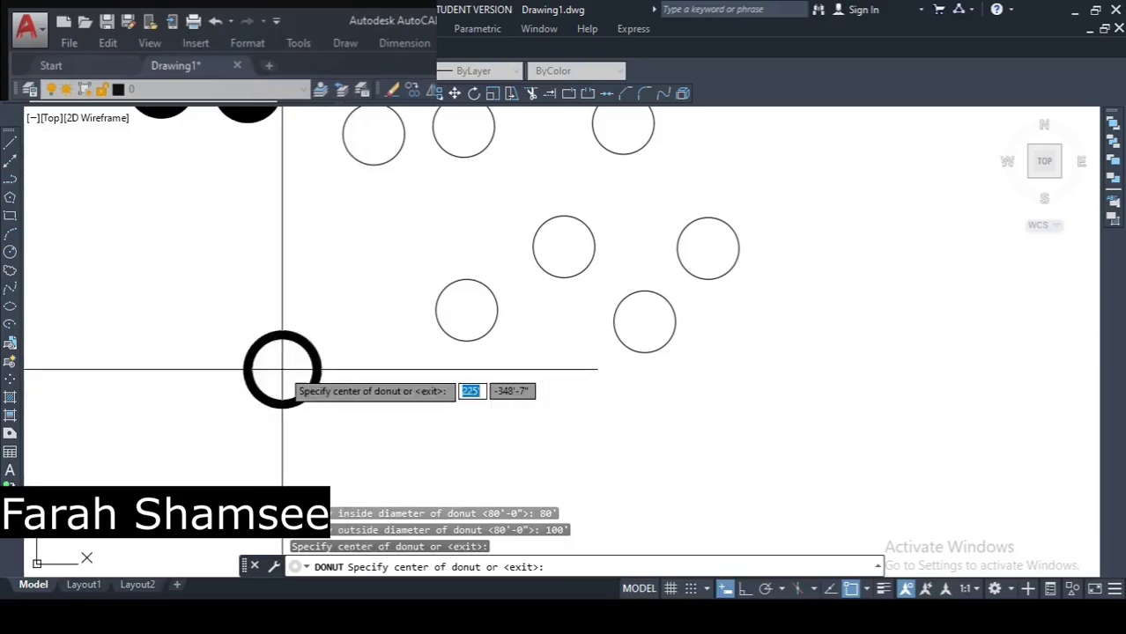
Place five more donuts of 80' inside and 100' outside diameter around the first thick ring, without overlaps.
click(234, 259)
click(177, 334)
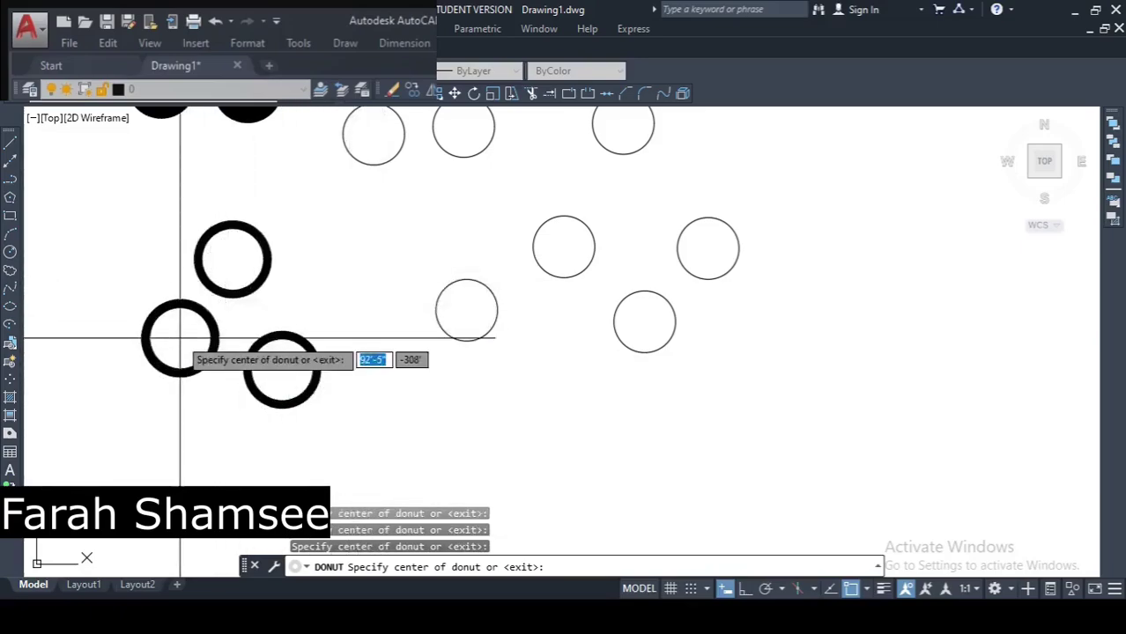
middle_drag(188, 420, 269, 362)
click(173, 192)
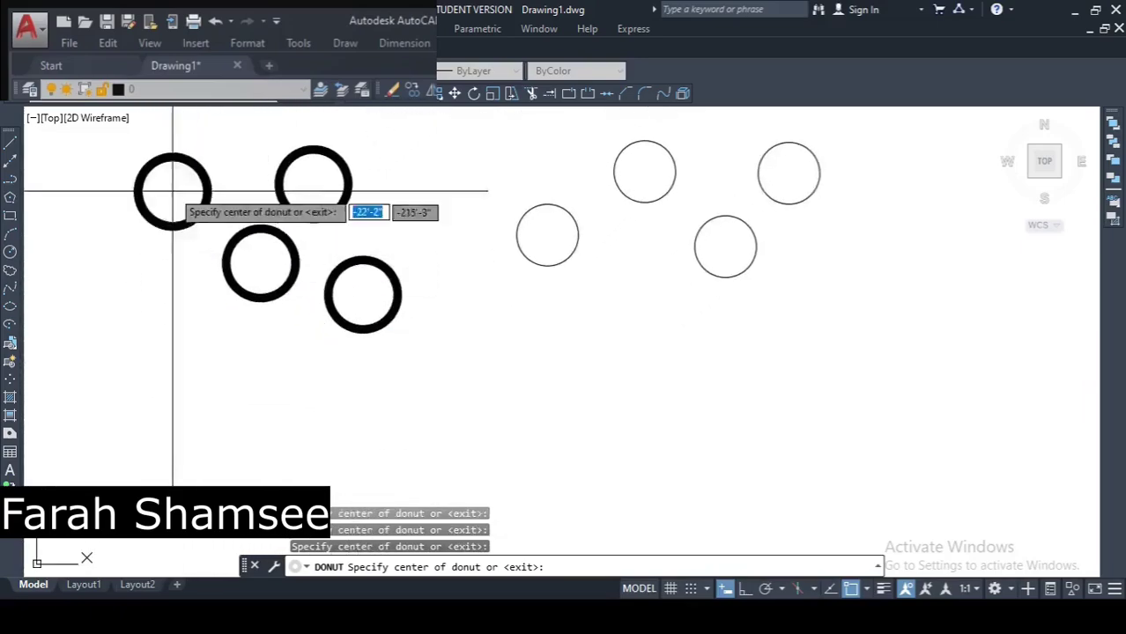
click(164, 315)
click(219, 400)
Add two more thick ring donuts at the edges of the ring group, and end the Donut command.
scroll(322, 407, down, 5)
scroll(330, 387, up, 1)
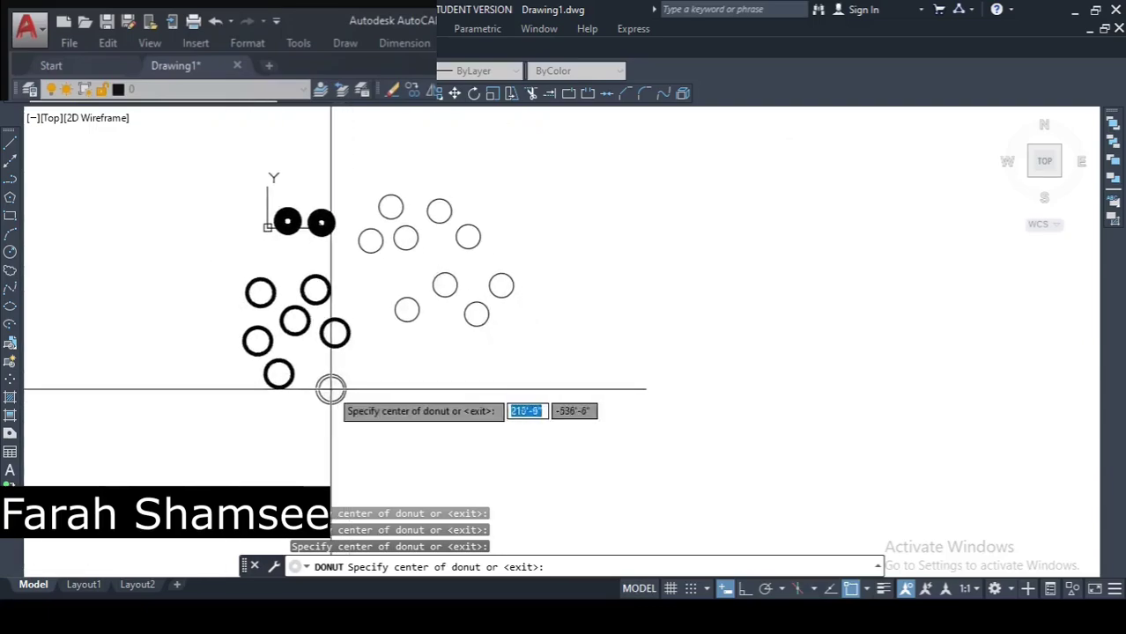
scroll(225, 264, up, 6)
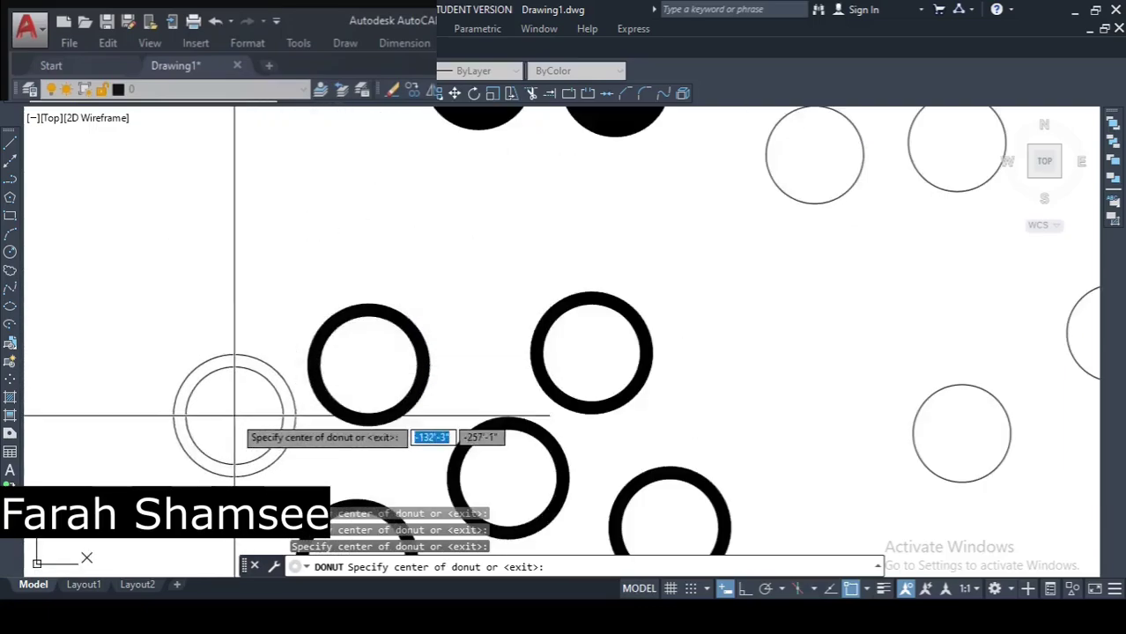
click(235, 410)
scroll(190, 275, down, 6)
key(Escape)
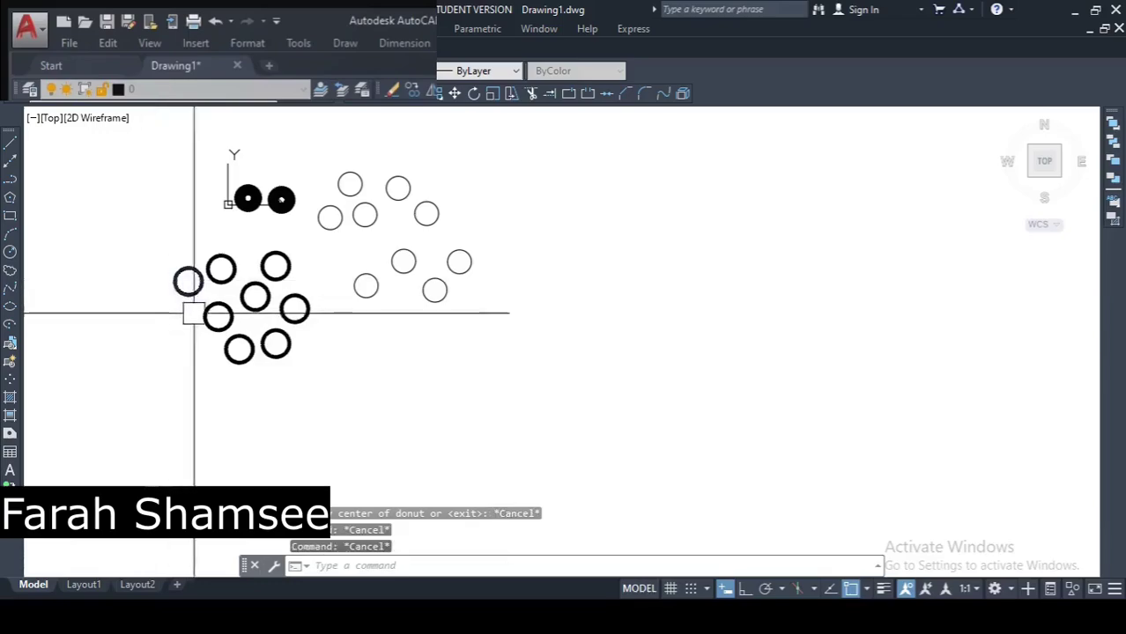
Draw a helix beside the donuts with a 40' base radius, picking a top radius of about 1121' and its height freehand.
scroll(300, 273, down, 3)
middle_drag(415, 353, 214, 393)
key(Escape)
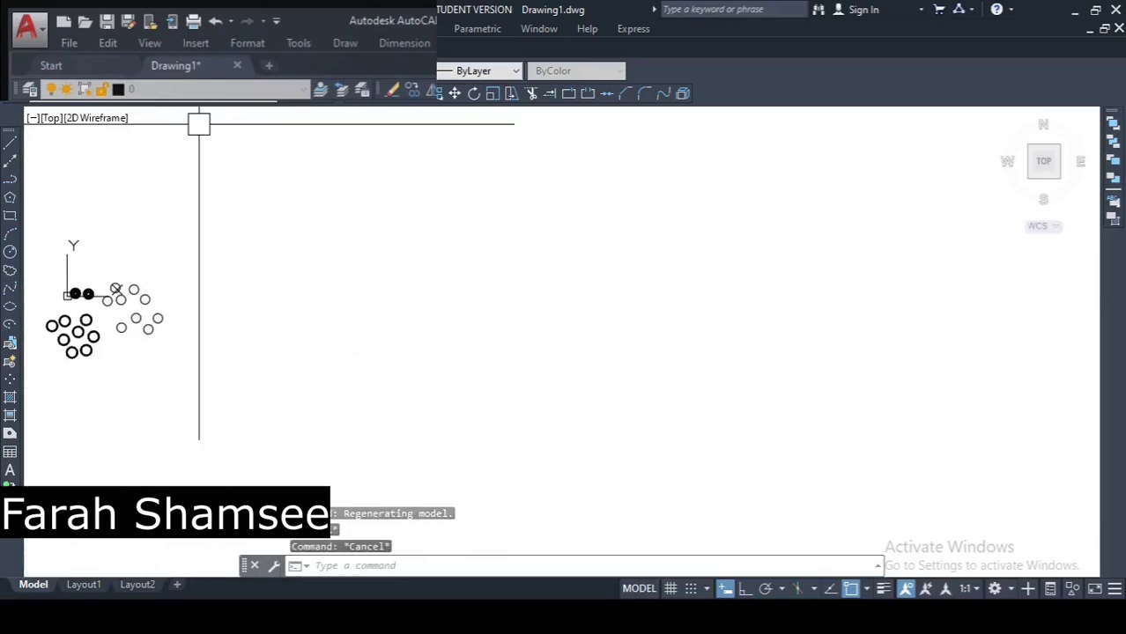
click(345, 42)
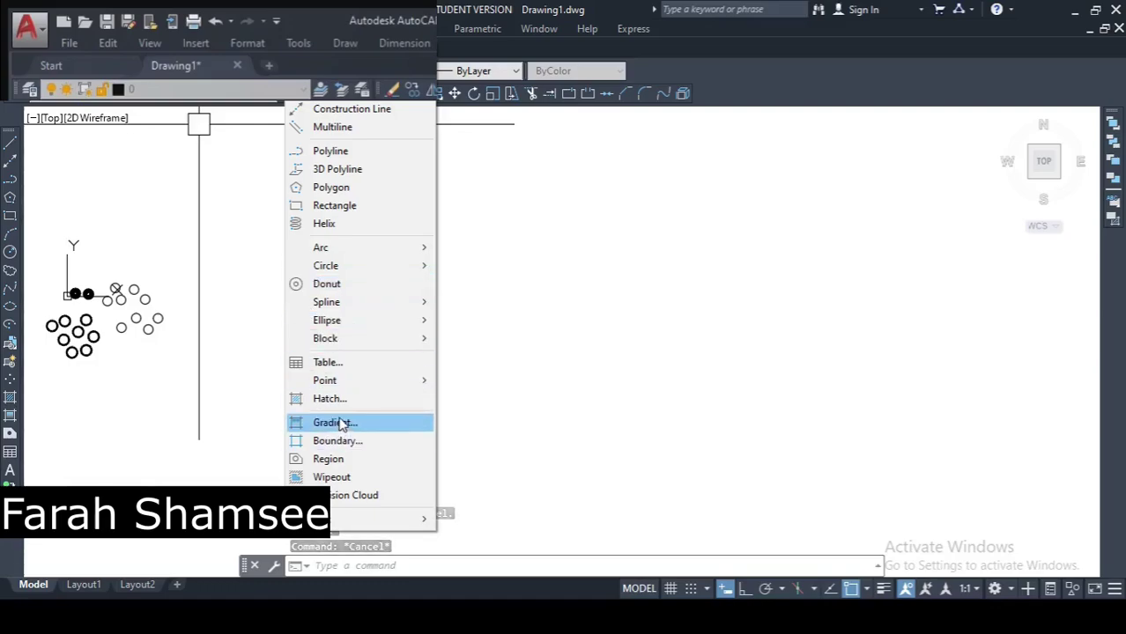
mouse_move(319, 345)
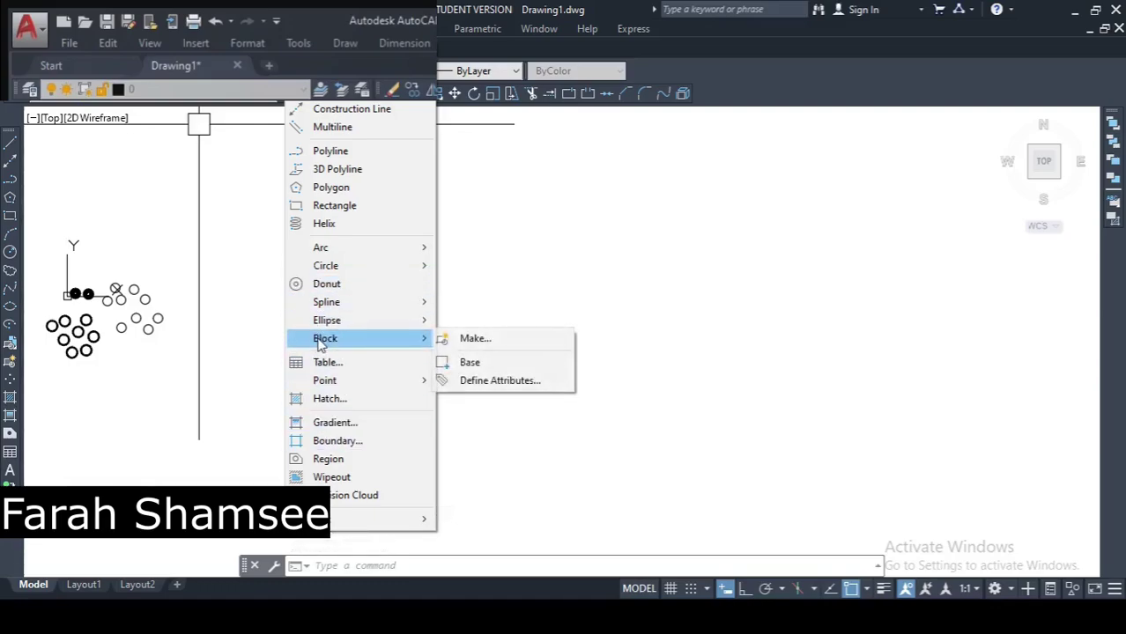
key(Escape)
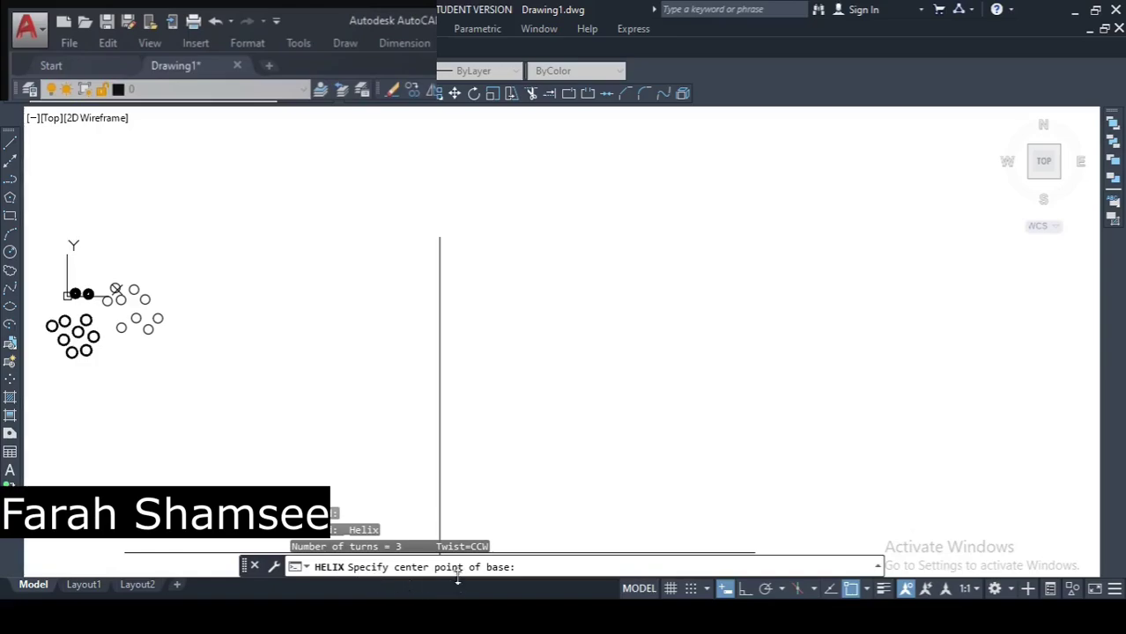
click(441, 302)
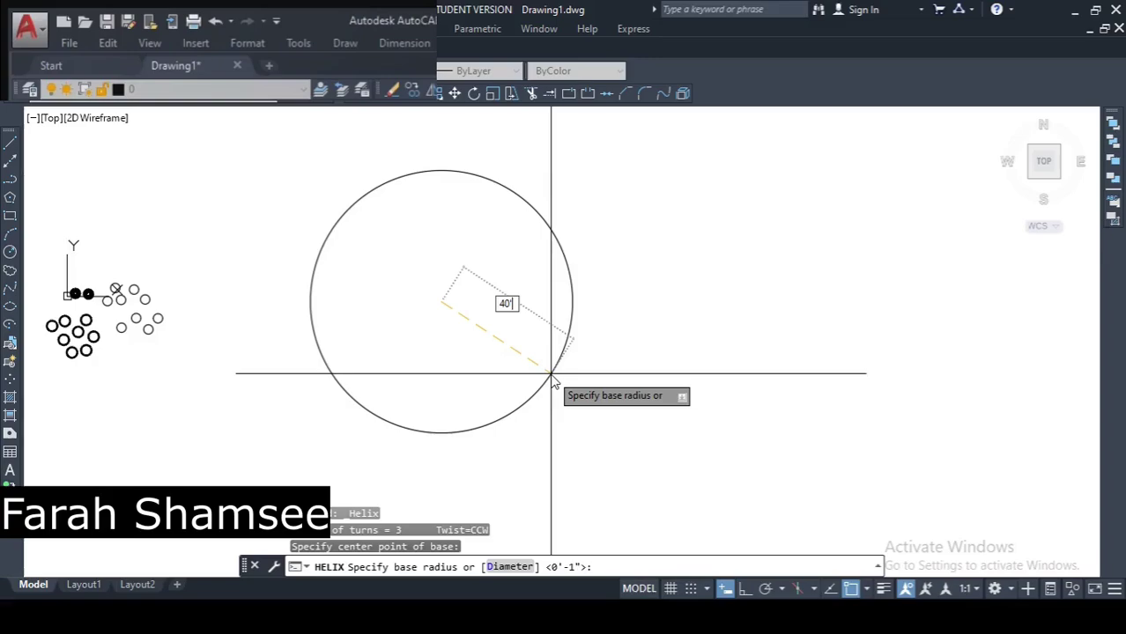
key(Return)
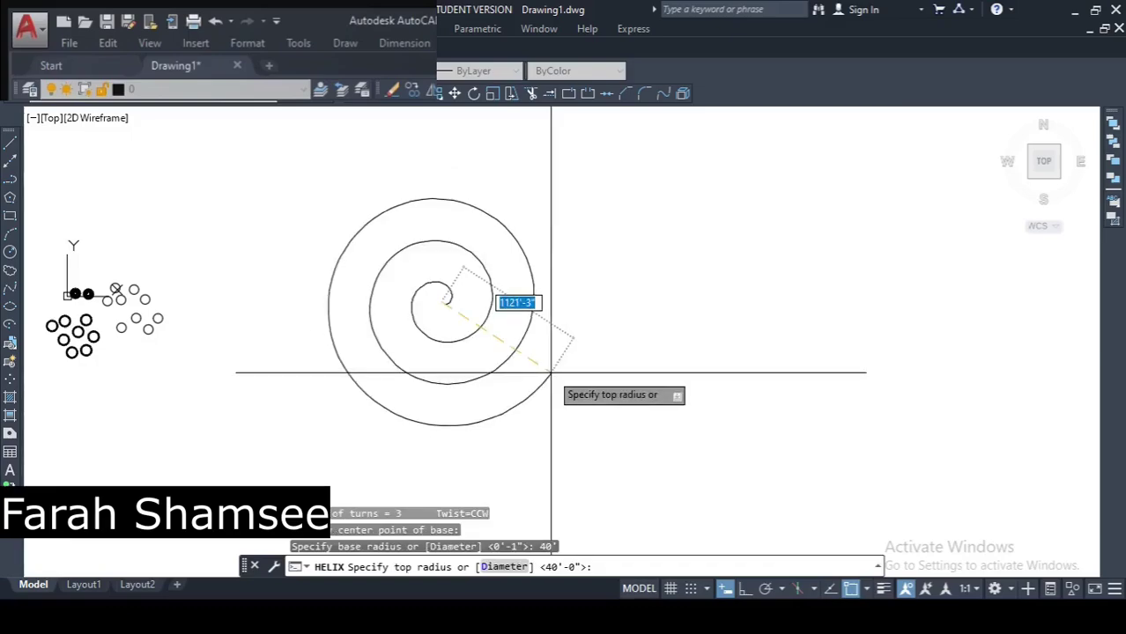
click(552, 373)
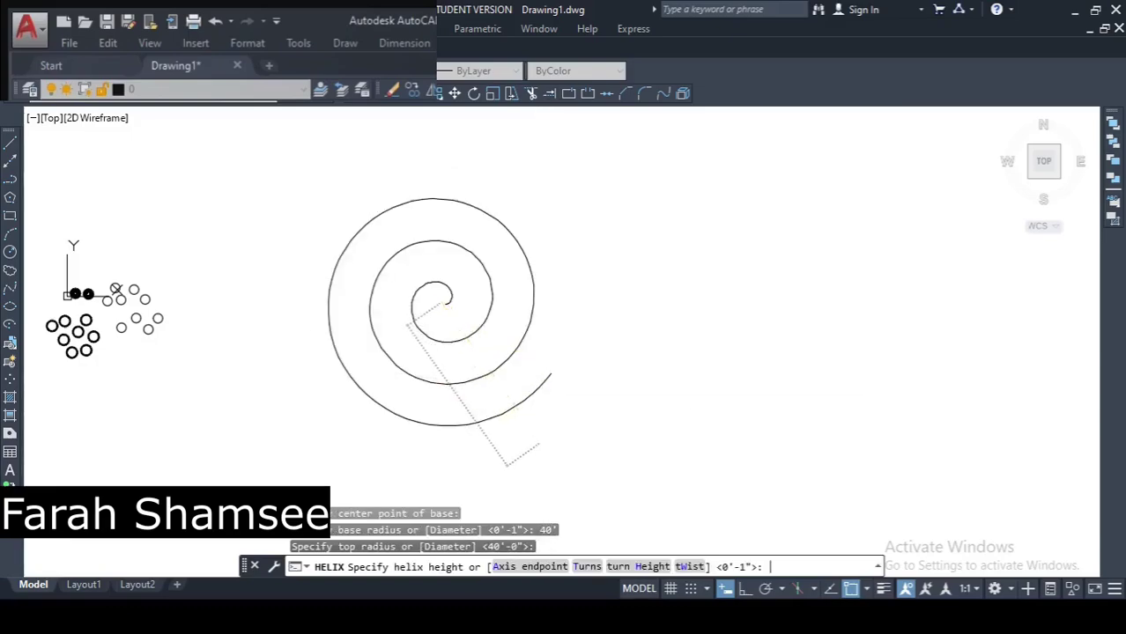
click(540, 437)
Begin a second helix in the empty space beside the first one, with a base radius of 40'.
scroll(550, 423, down, 3)
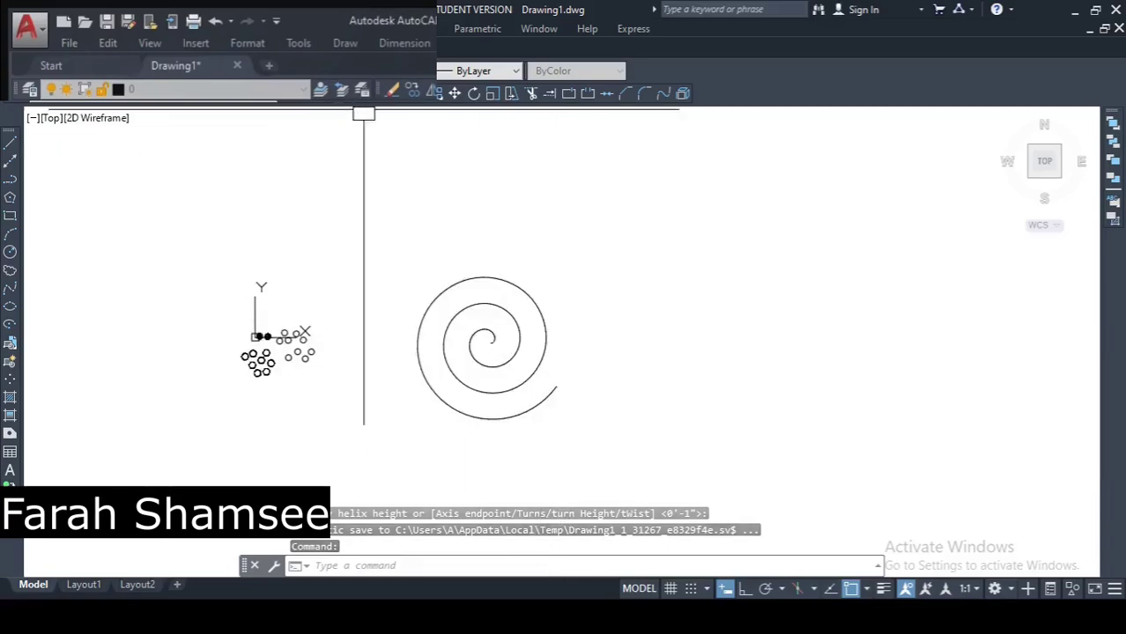
click(344, 42)
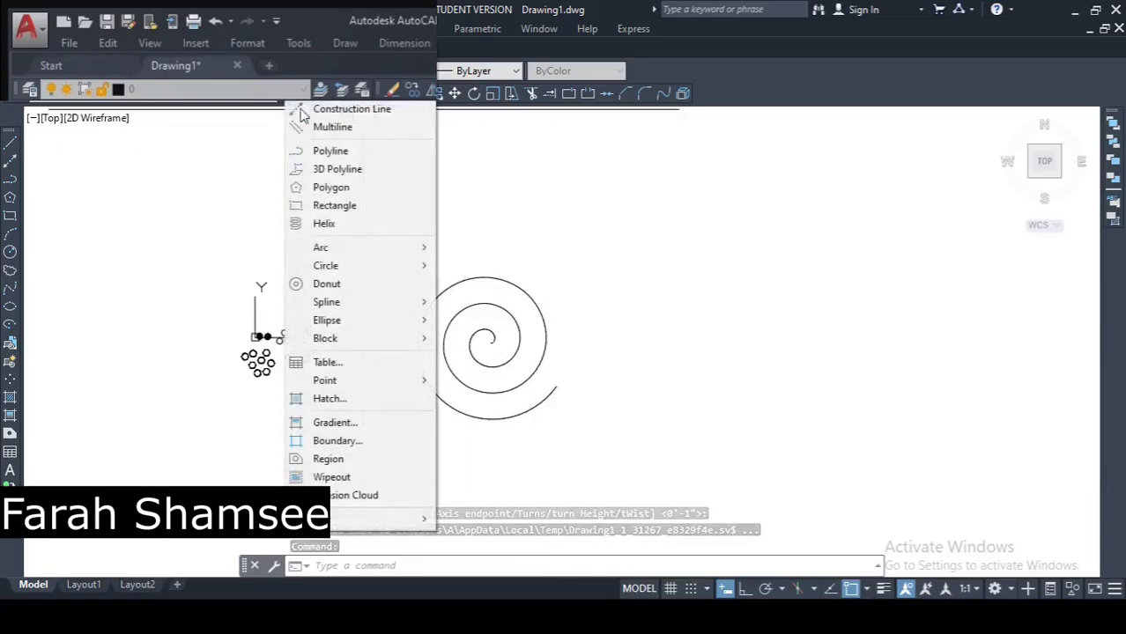
click(308, 224)
middle_drag(603, 335, 522, 319)
middle_drag(654, 325, 553, 314)
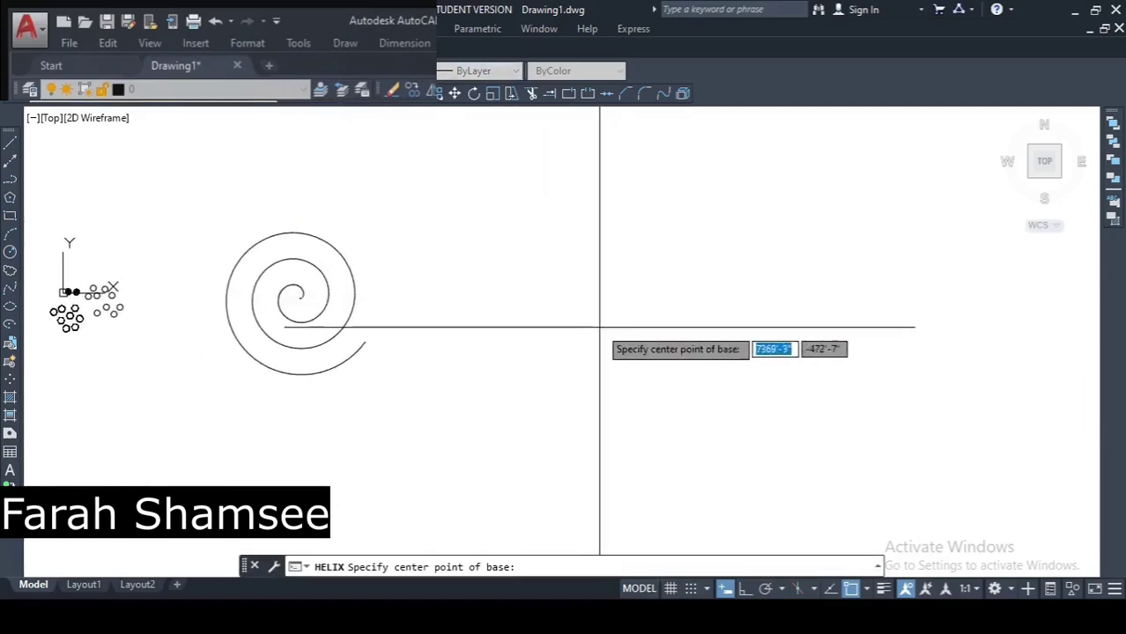
click(599, 328)
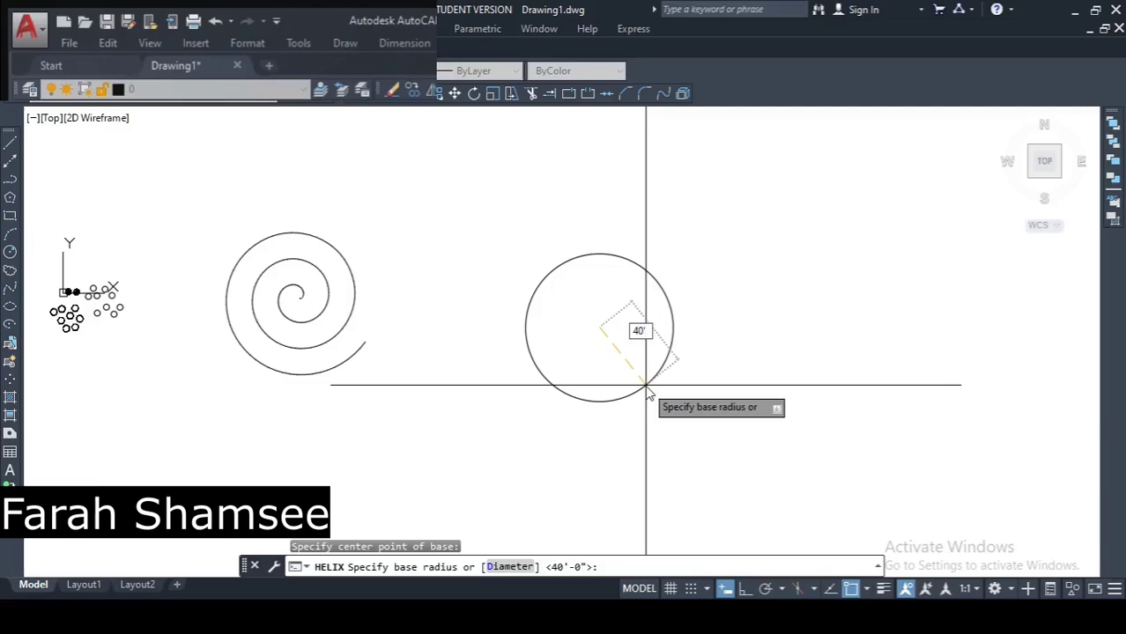
click(646, 387)
Pick a small top radius close to the second helix's centre, and leave the Helix command without specifying a height.
scroll(646, 418, down, 2)
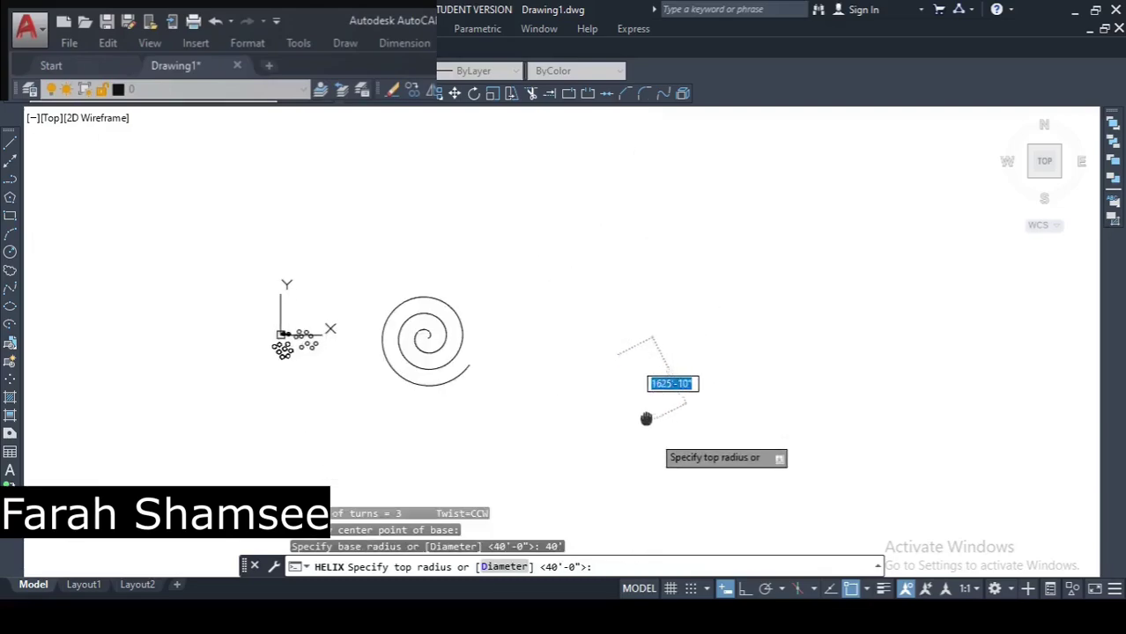
middle_drag(646, 419, 593, 312)
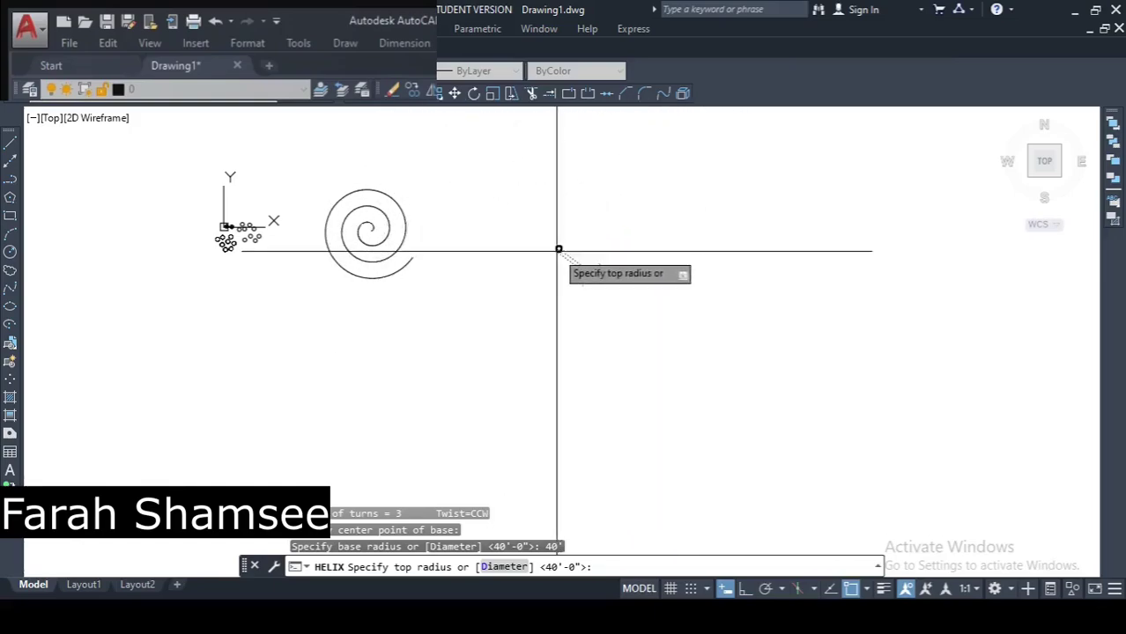
scroll(555, 246, up, 8)
scroll(561, 246, down, 5)
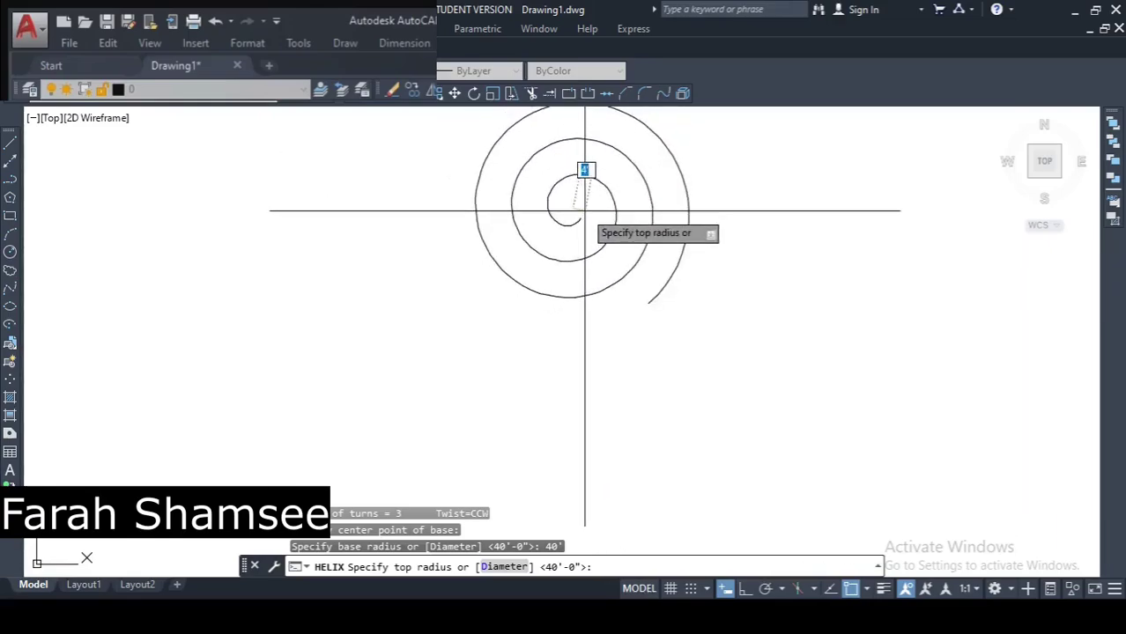
click(586, 210)
key(Escape)
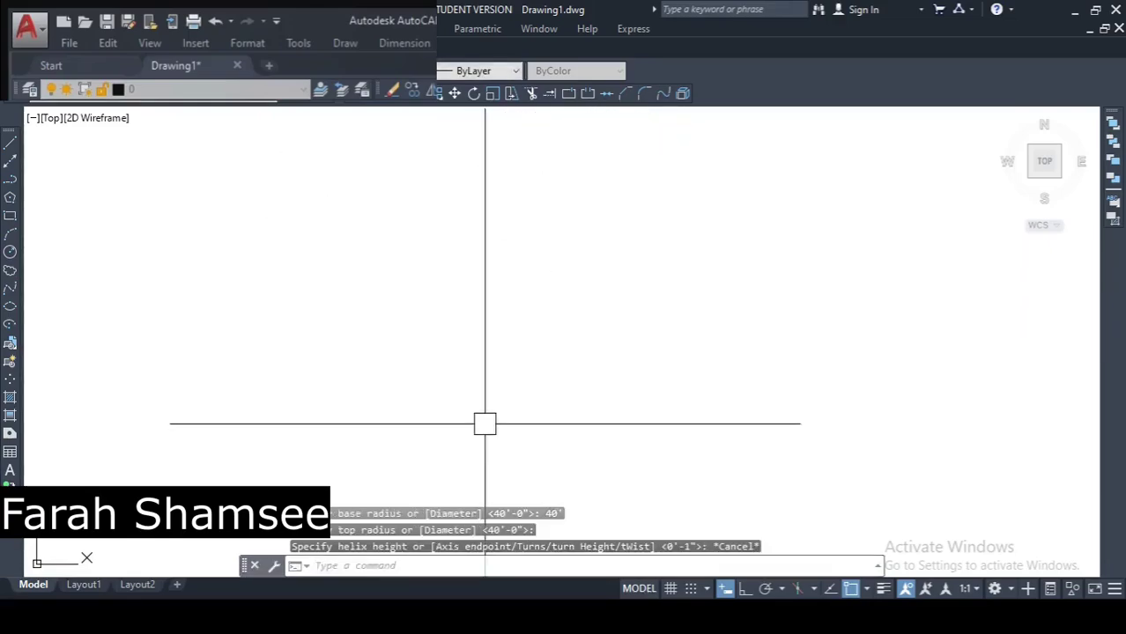
key(Escape)
key(Escape)
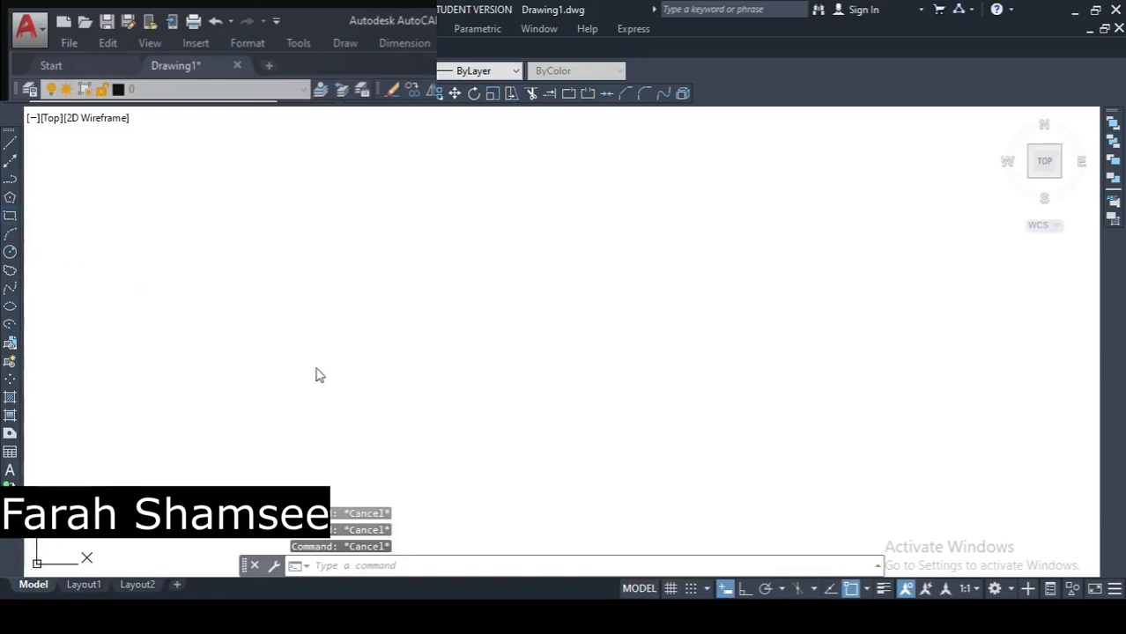
Draw a rectangle about 3649' high in the empty space beside the helix, and leave the Rectangle command.
text(rec)
key(Return)
scroll(392, 361, down, 3)
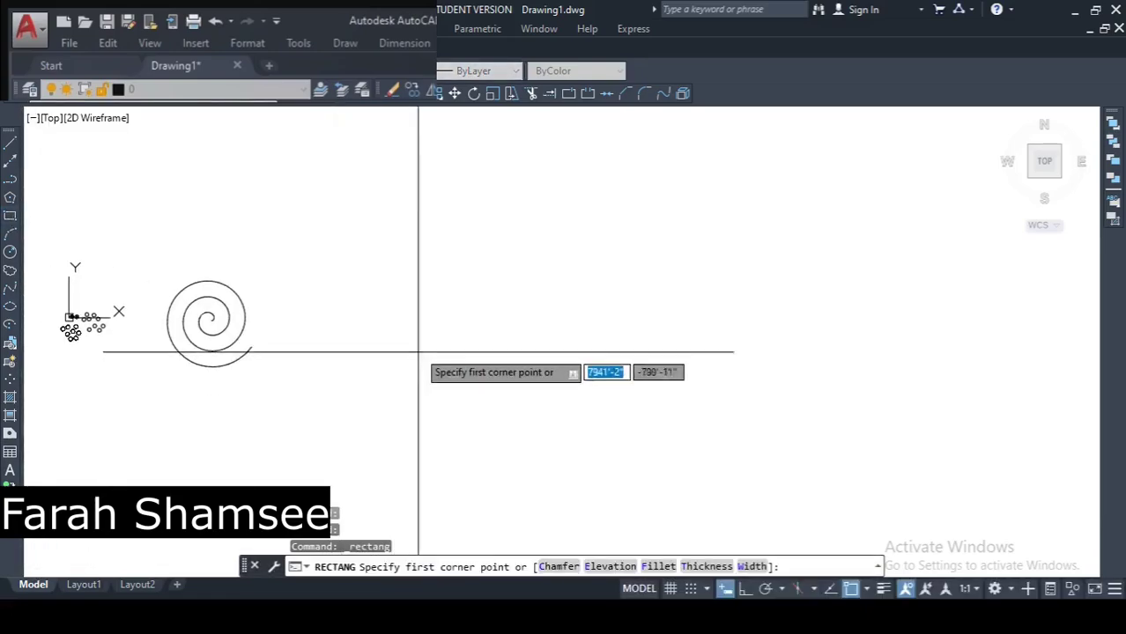
click(360, 257)
click(574, 418)
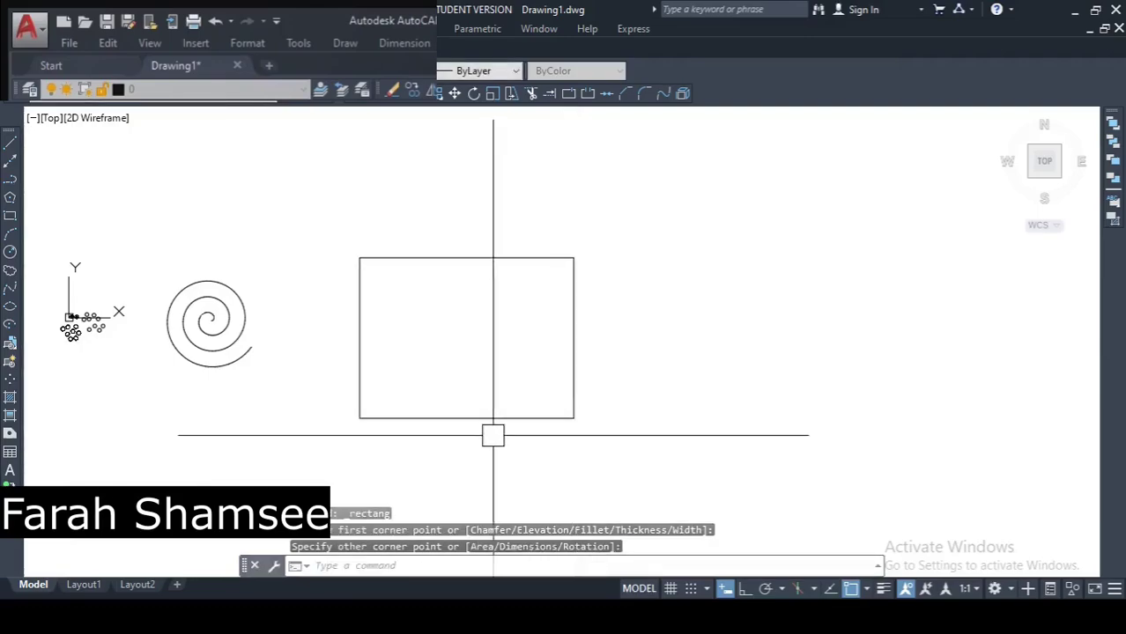
key(Escape)
key(Escape)
Examine the rectangle's quick properties, including its object type and whether the polyline is closed.
click(364, 408)
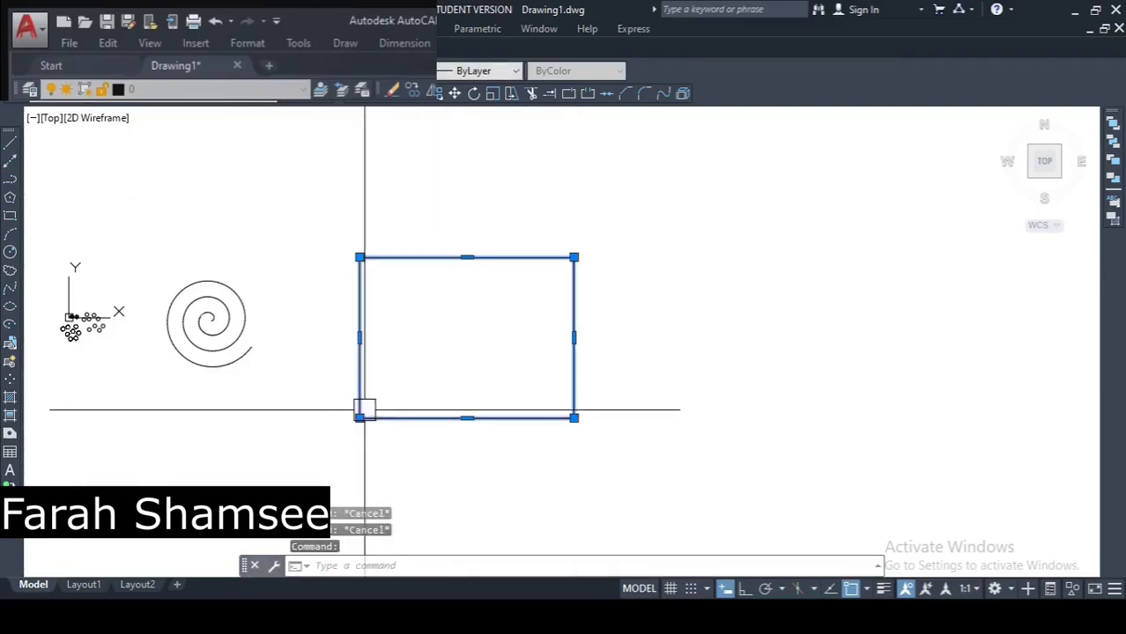
key(Escape)
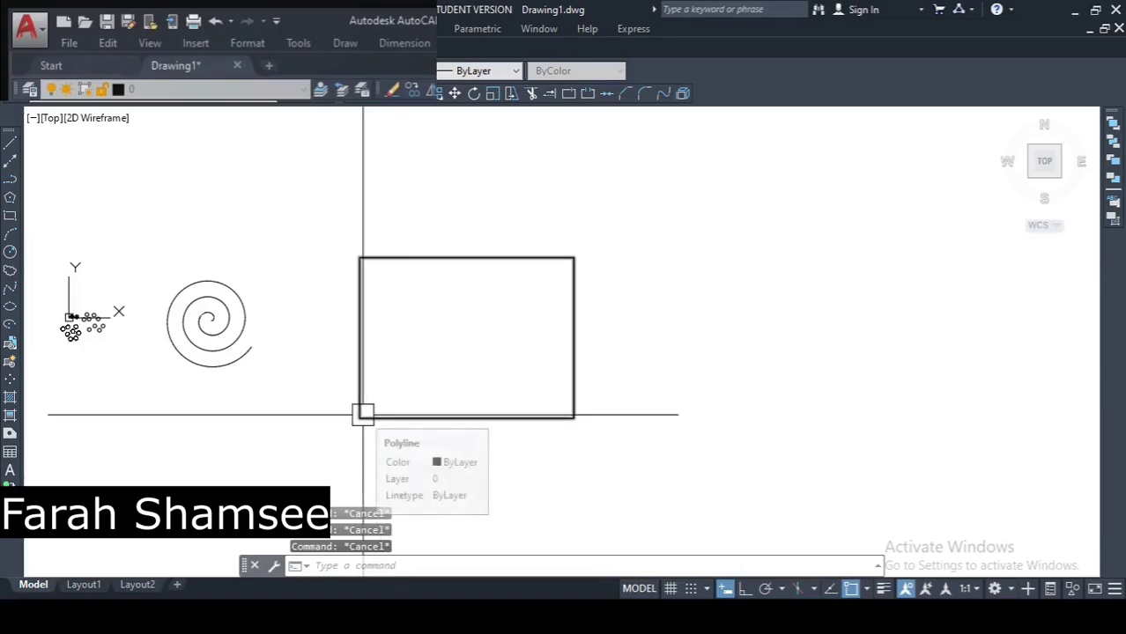
text(D)
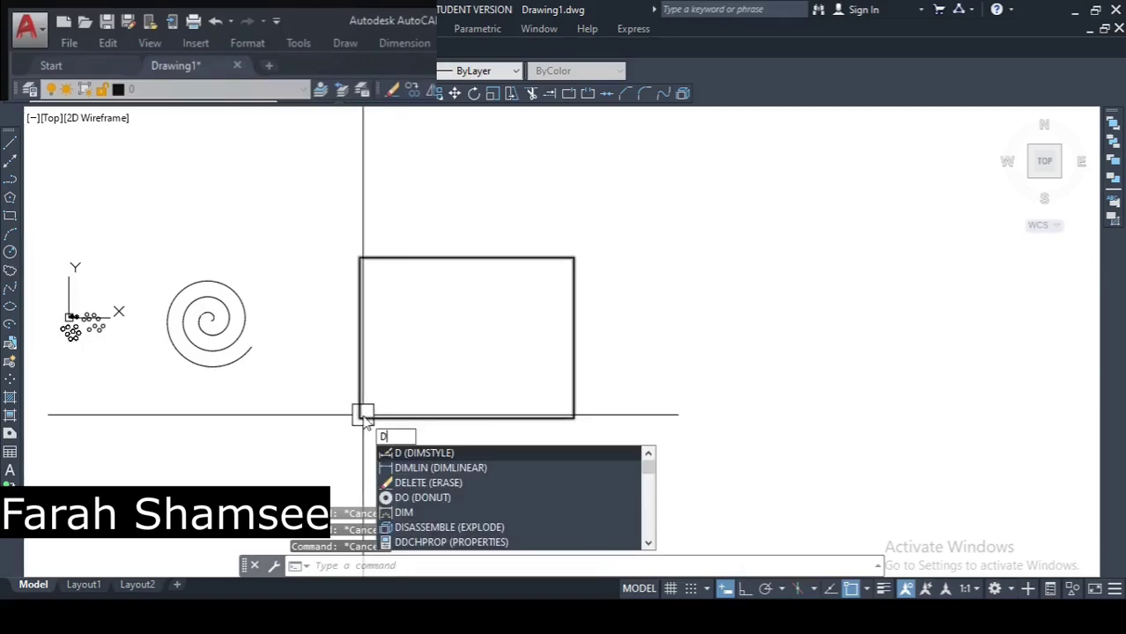
key(Escape)
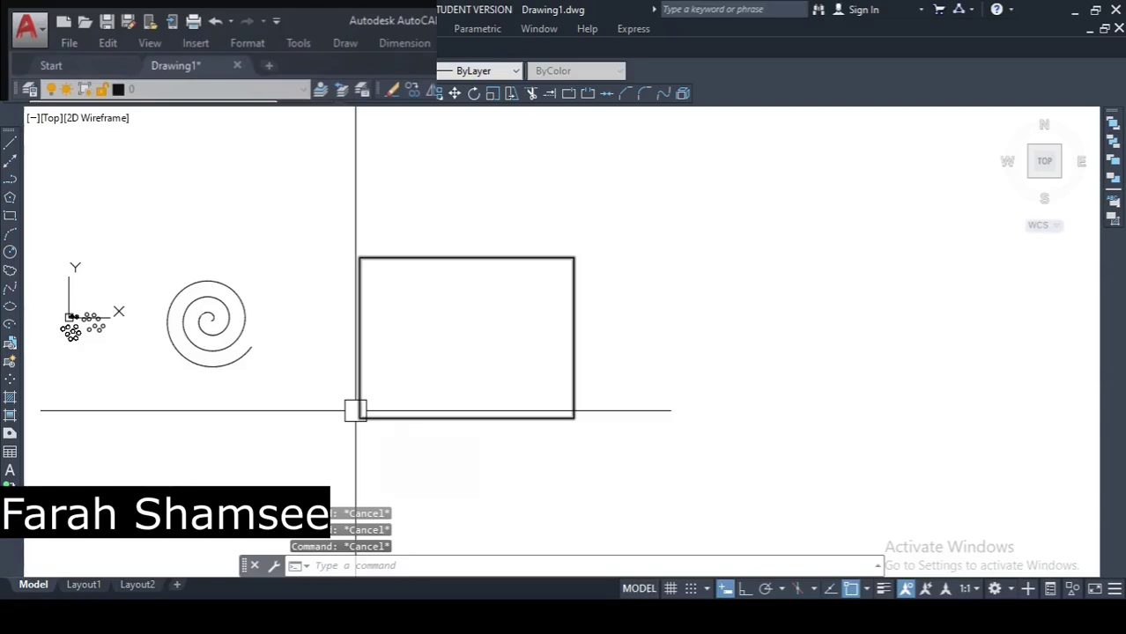
click(356, 412)
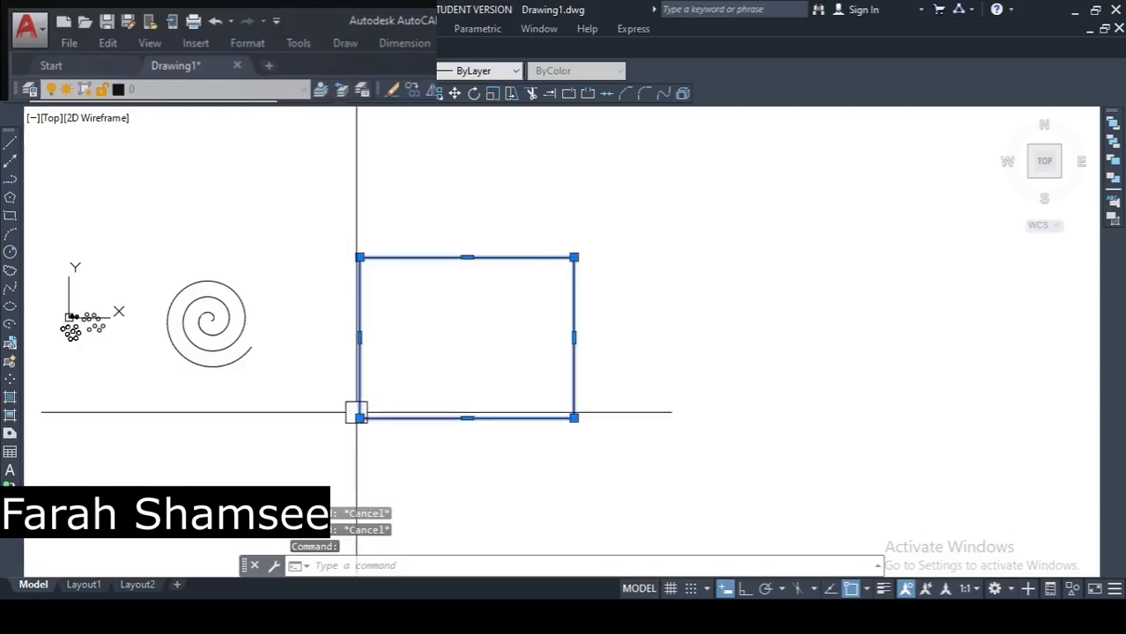
right_click(356, 412)
click(414, 588)
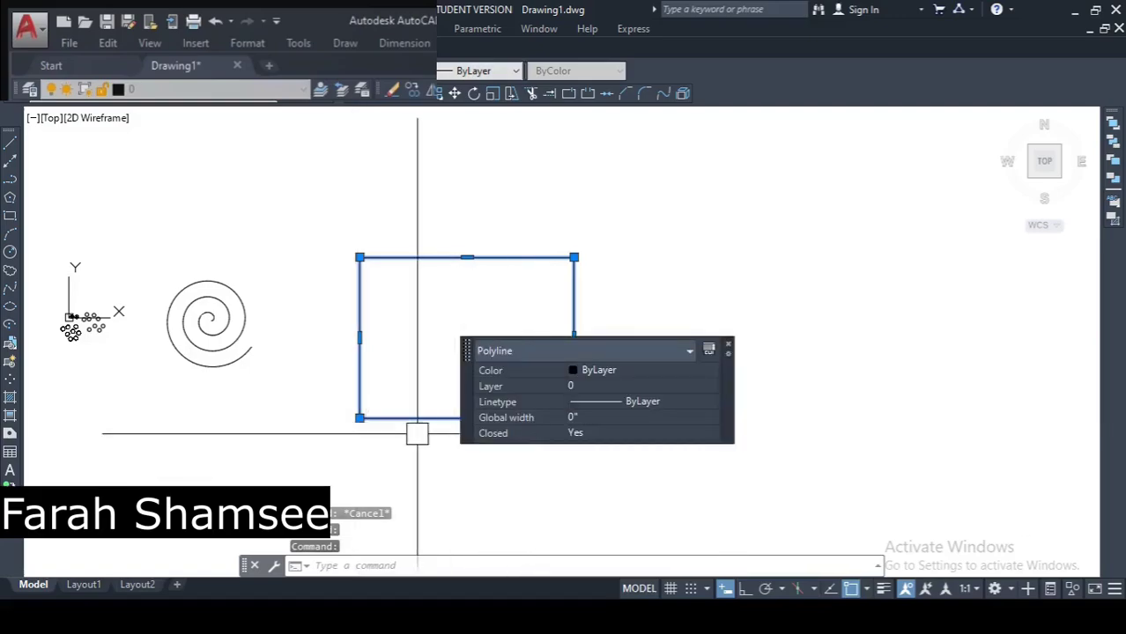
click(689, 353)
click(689, 354)
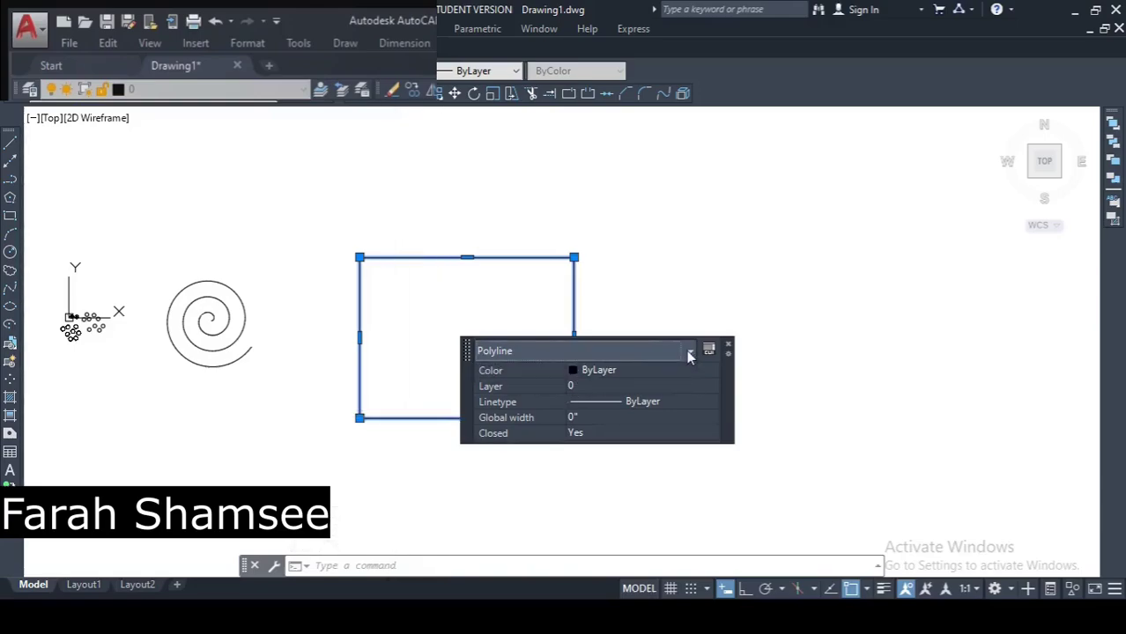
key(Escape)
Create a polyline boundary with the Boundary command from a point picked inside the rectangle, with island detection on.
click(369, 418)
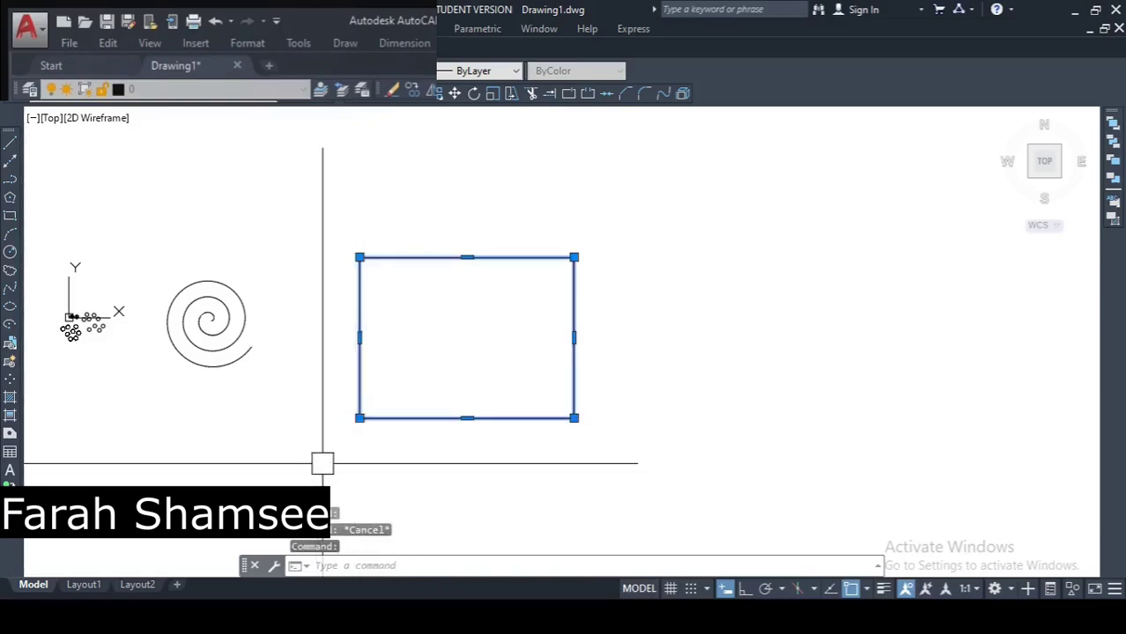
middle_drag(354, 452, 377, 432)
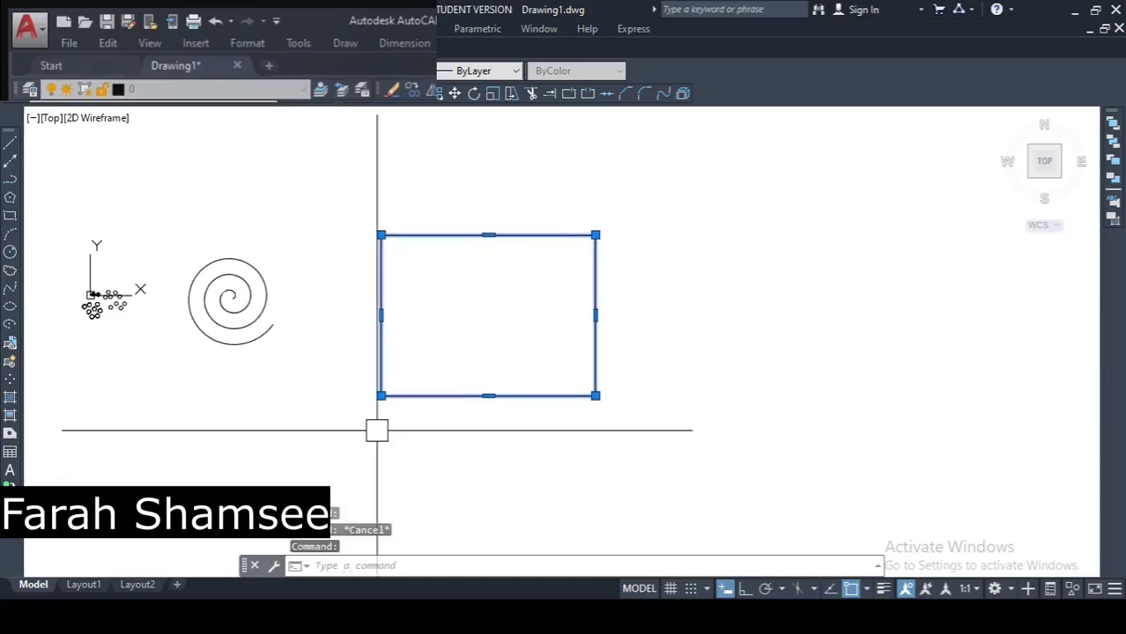
scroll(430, 389, up, 2)
scroll(430, 393, down, 2)
middle_drag(430, 397, 417, 410)
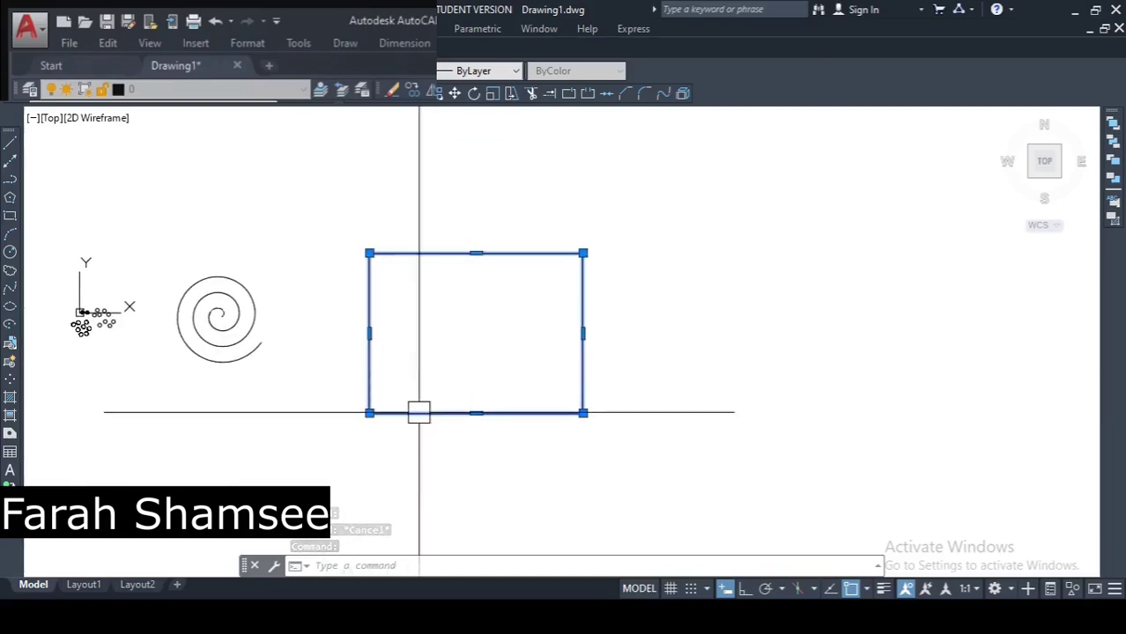
text(B)
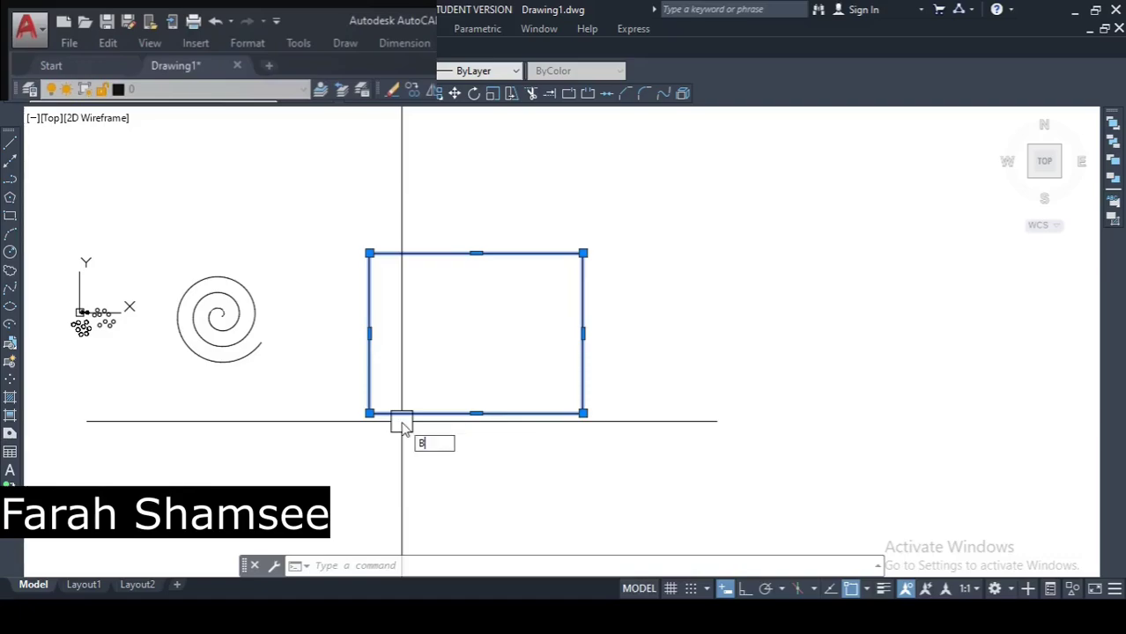
text(OUNDARY)
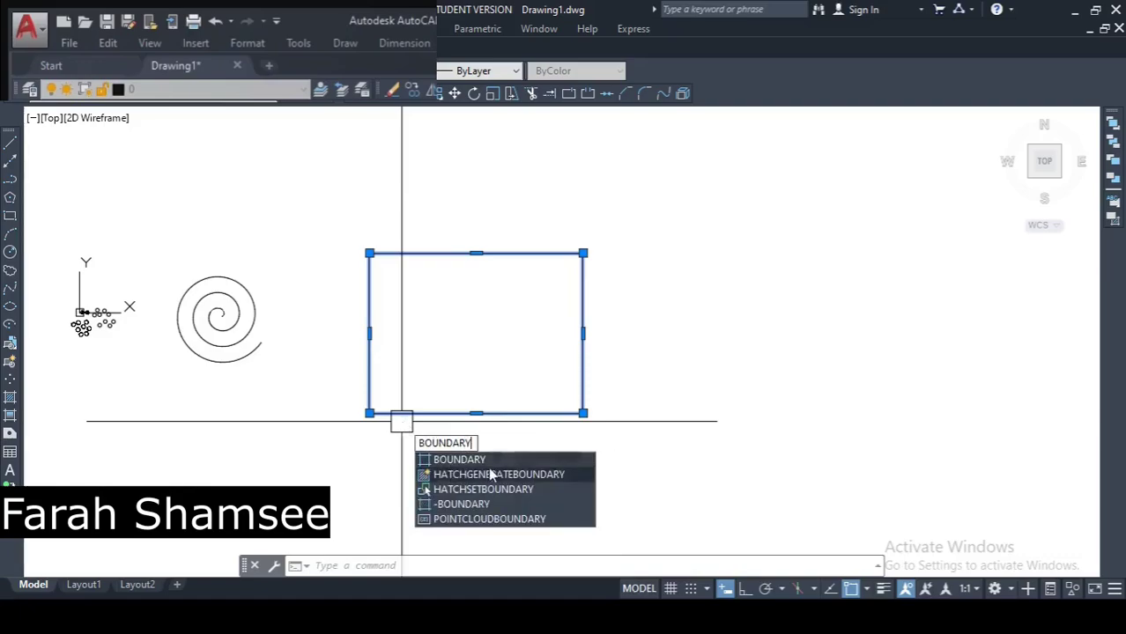
key(Return)
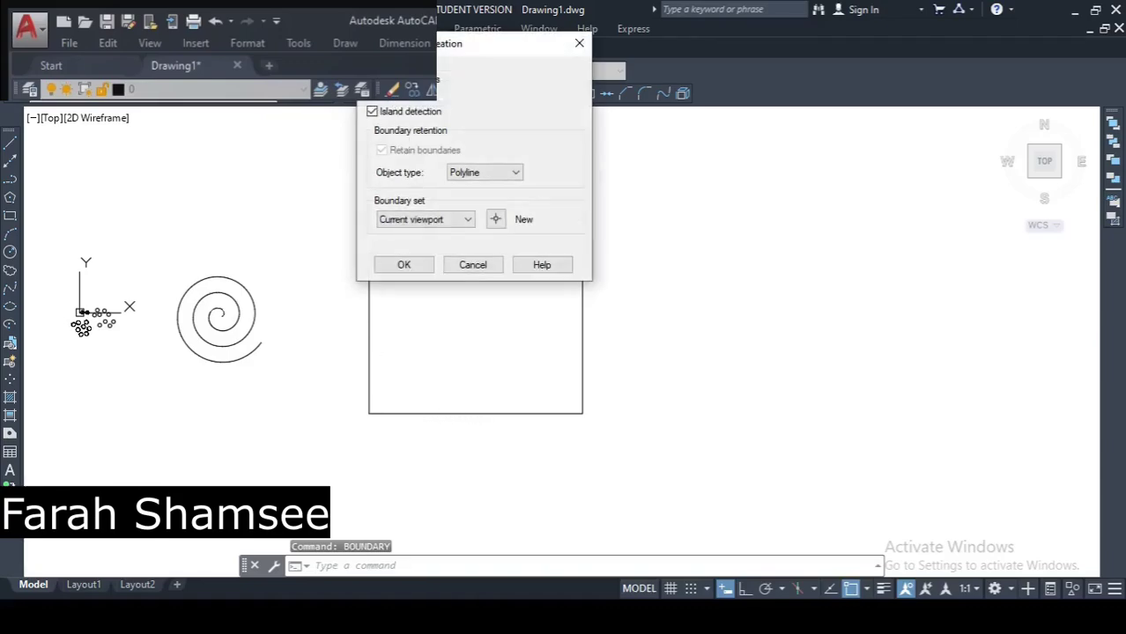
click(457, 374)
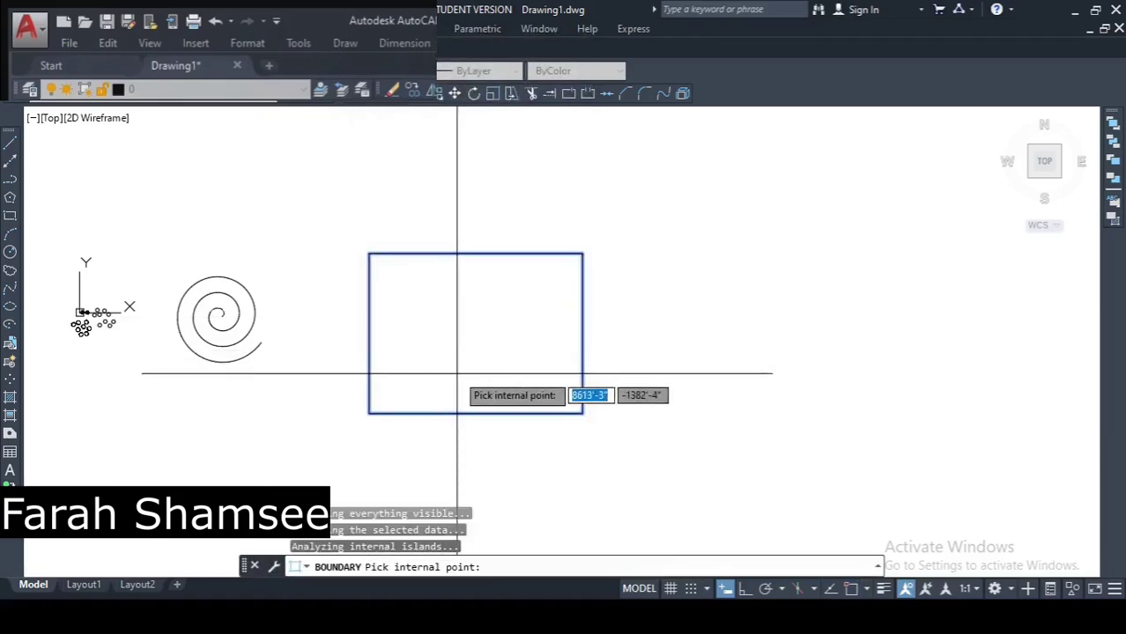
key(Return)
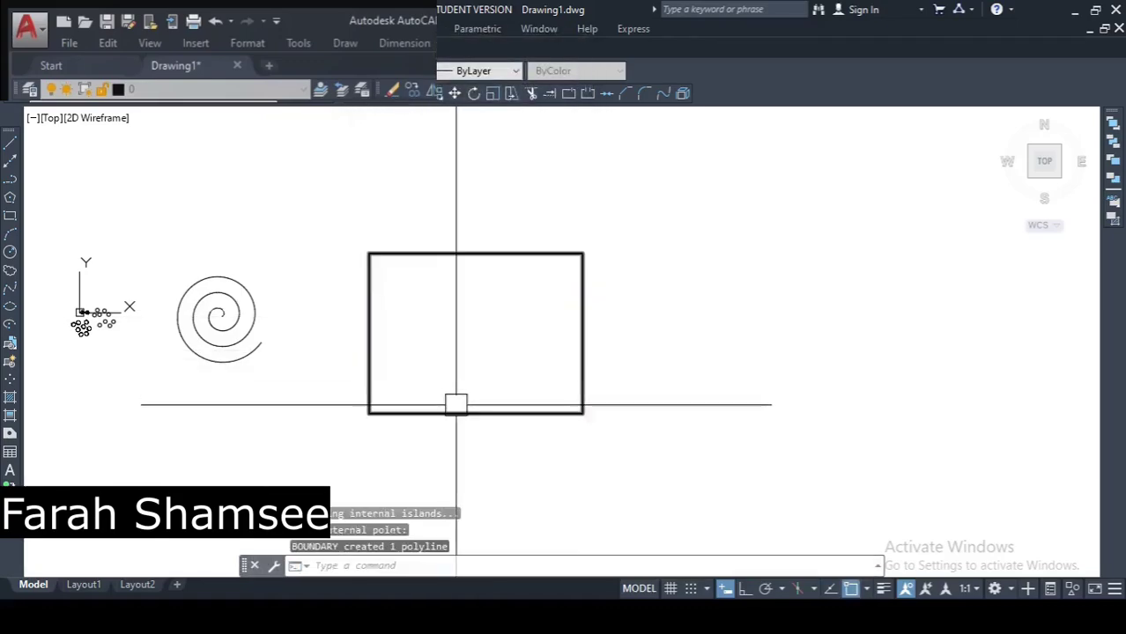
Examine the area and length of the rectangle's polyline in its full properties, and close the Properties palette.
click(368, 408)
mouse_move(369, 412)
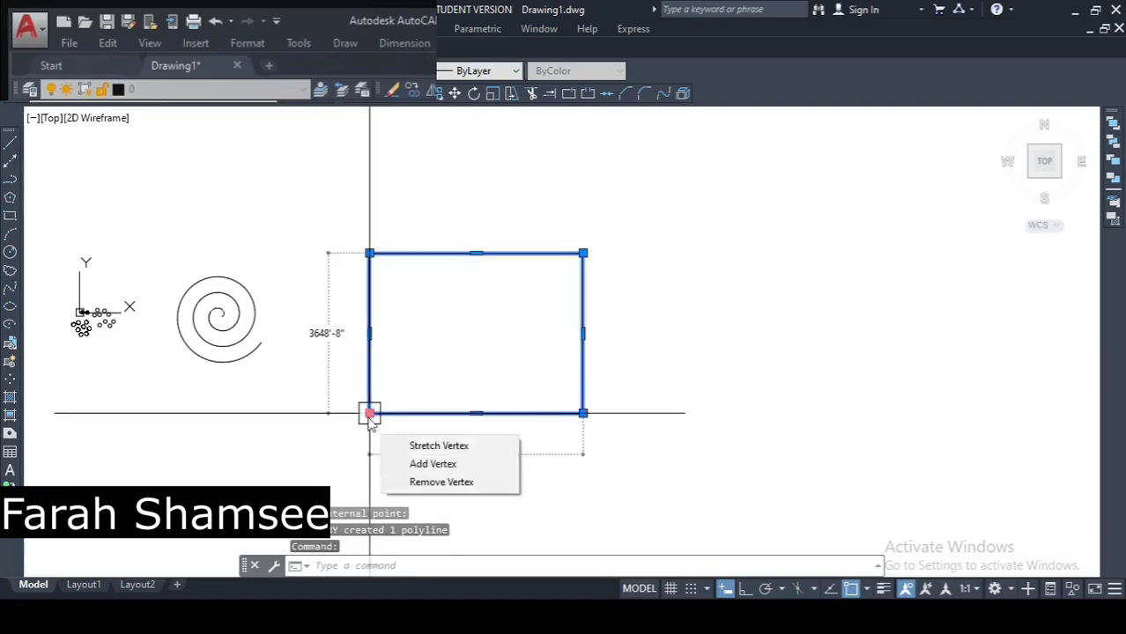
right_click(370, 417)
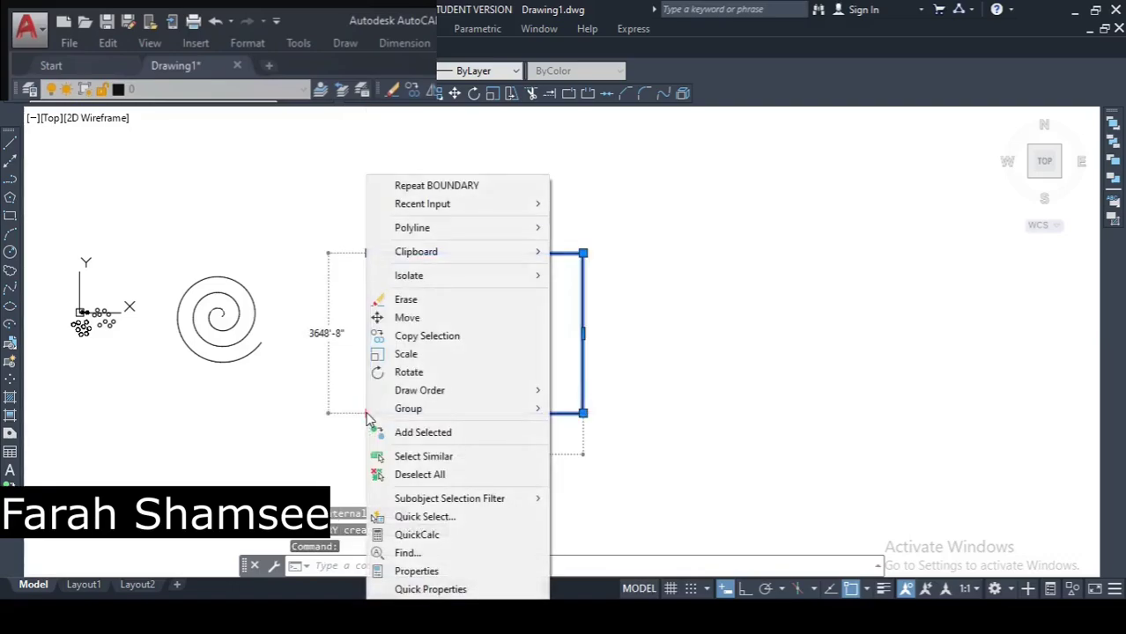
click(432, 574)
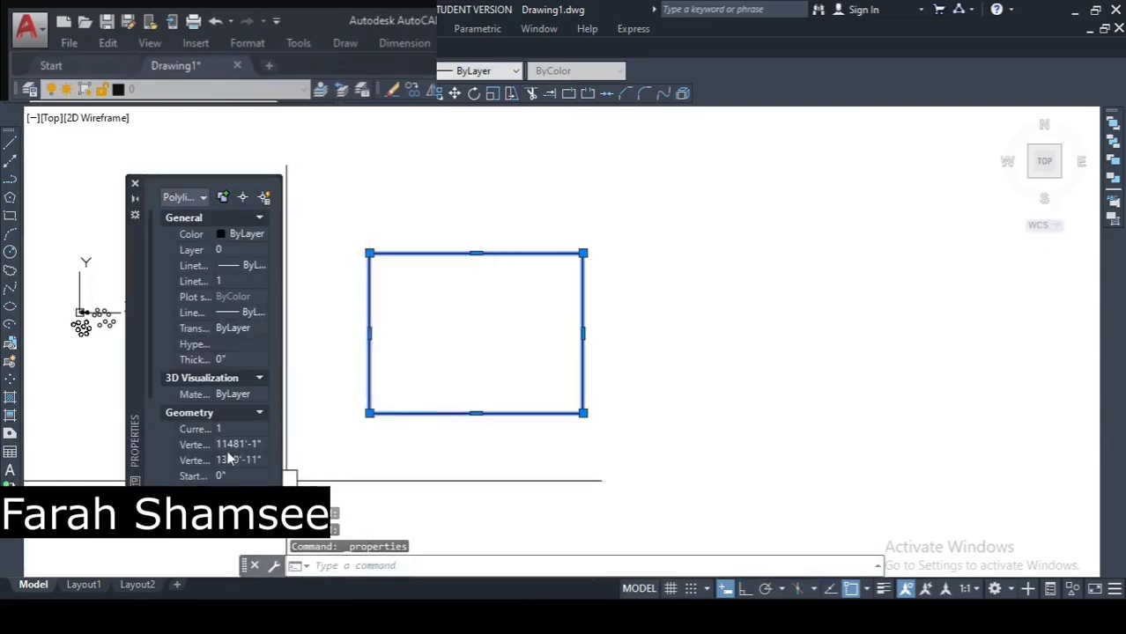
scroll(180, 447, down, 5)
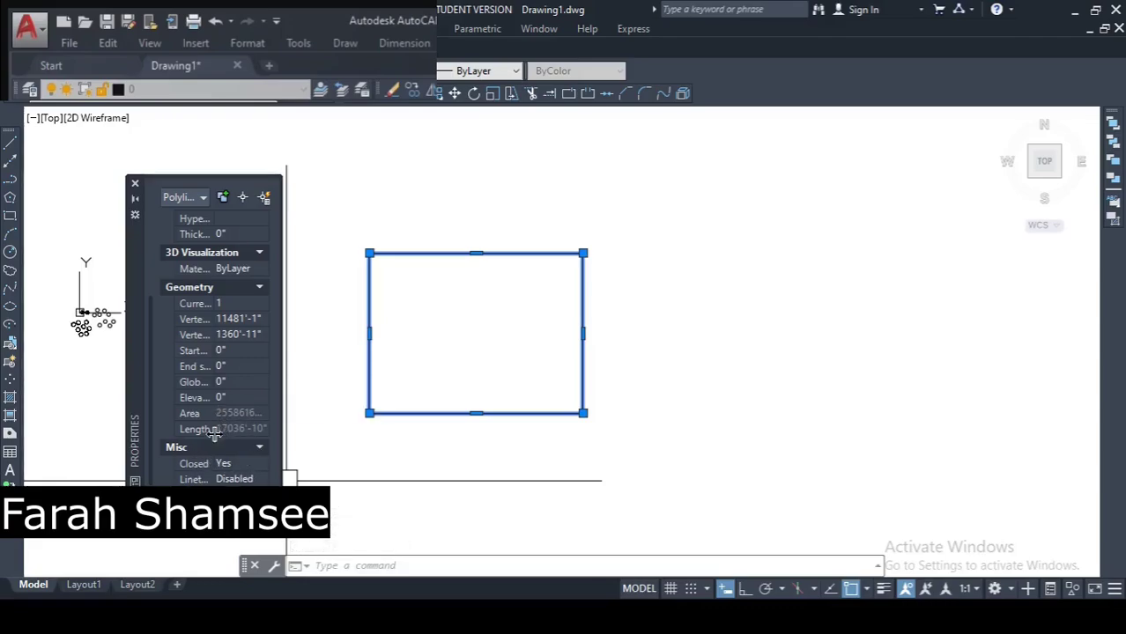
scroll(230, 367, up, 5)
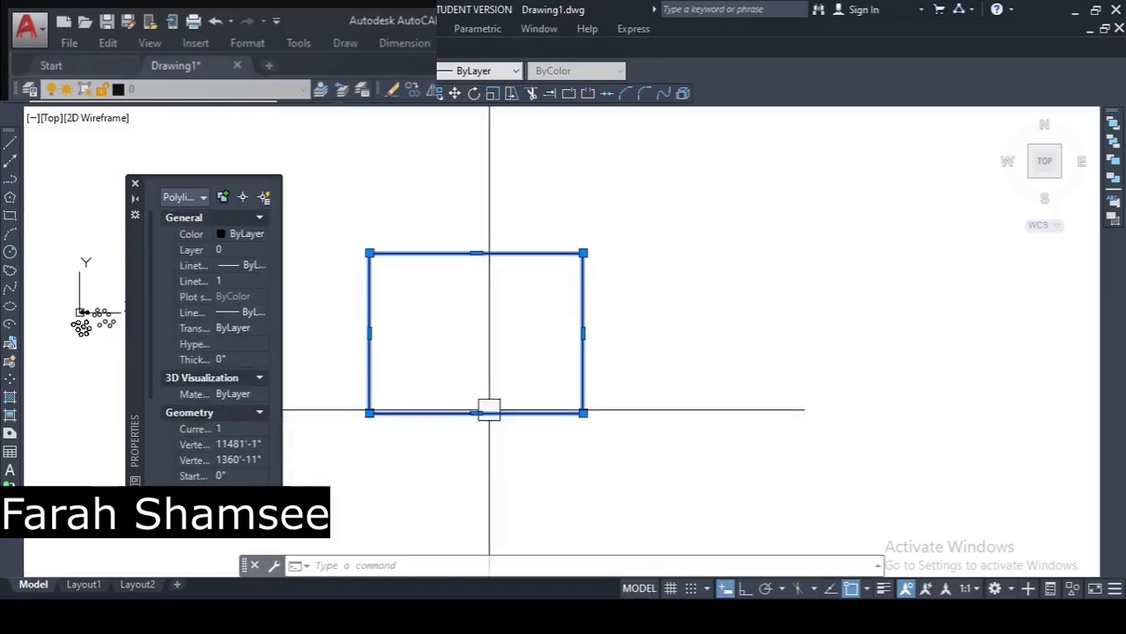
key(Escape)
key(Escape)
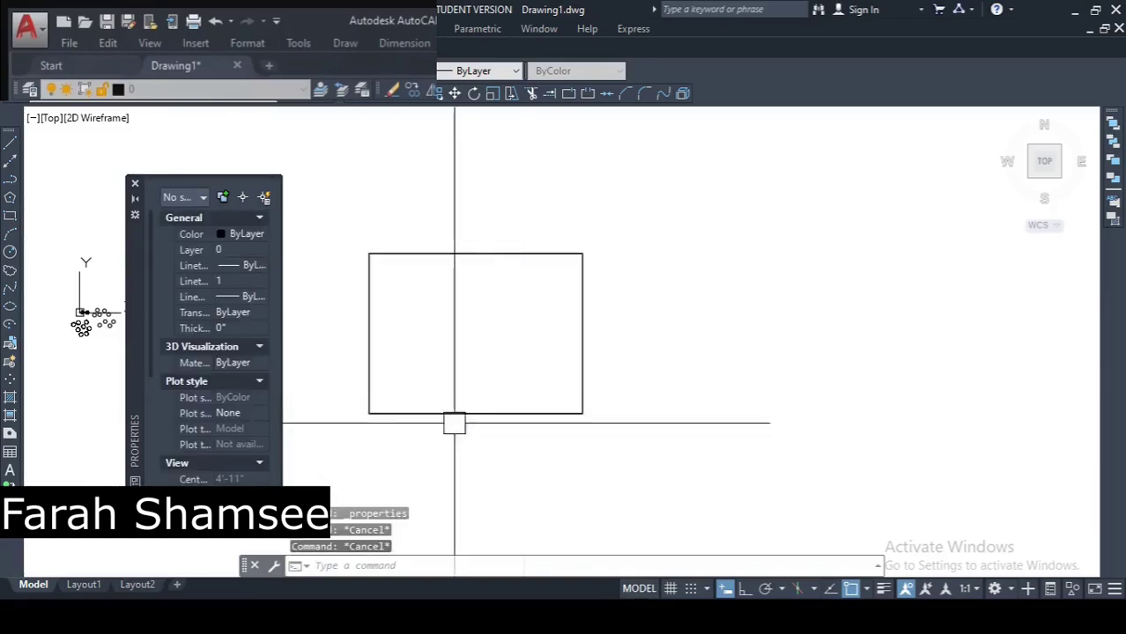
click(134, 186)
Add a vertical linear dimension between the rectangle's two left corners, with its dimension line just outside the left edge.
middle_drag(437, 439, 436, 423)
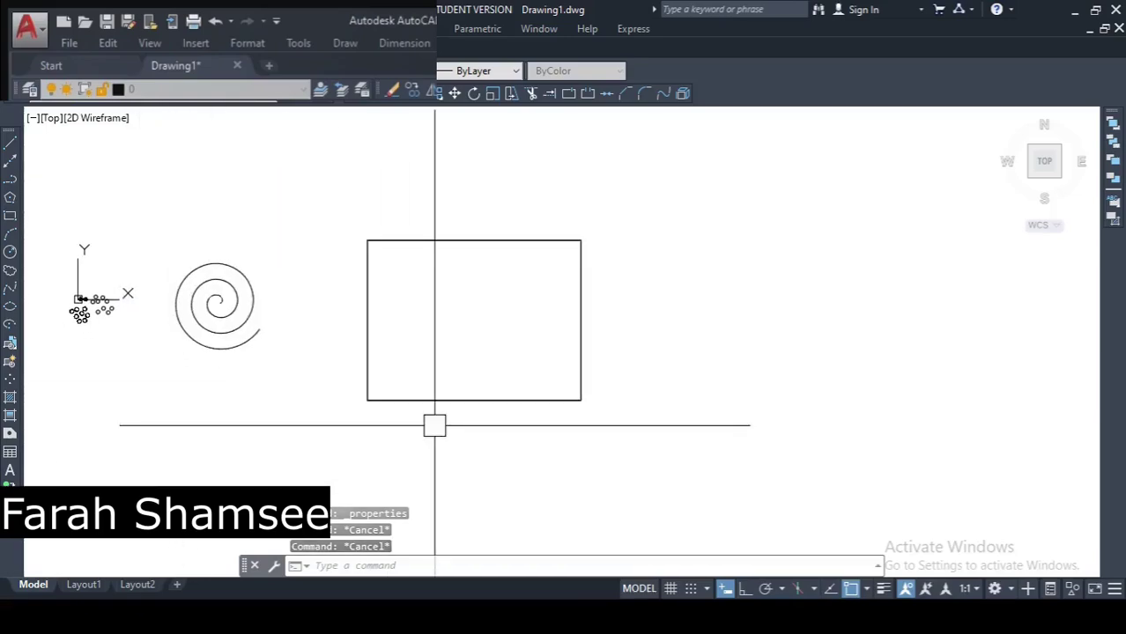
middle_drag(515, 369, 483, 369)
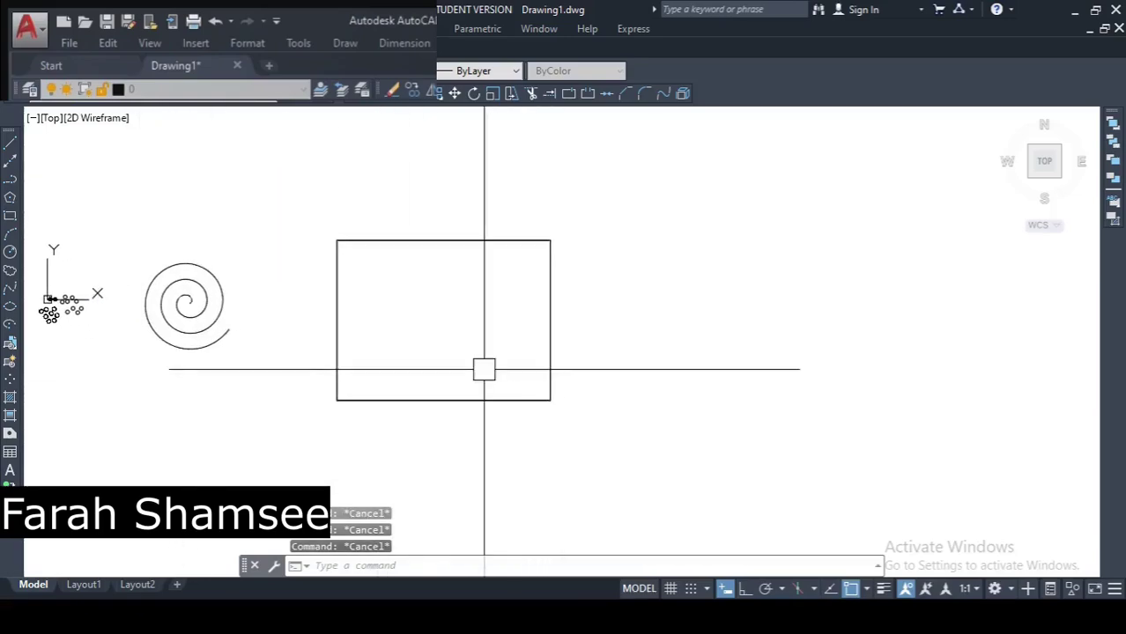
text(LI)
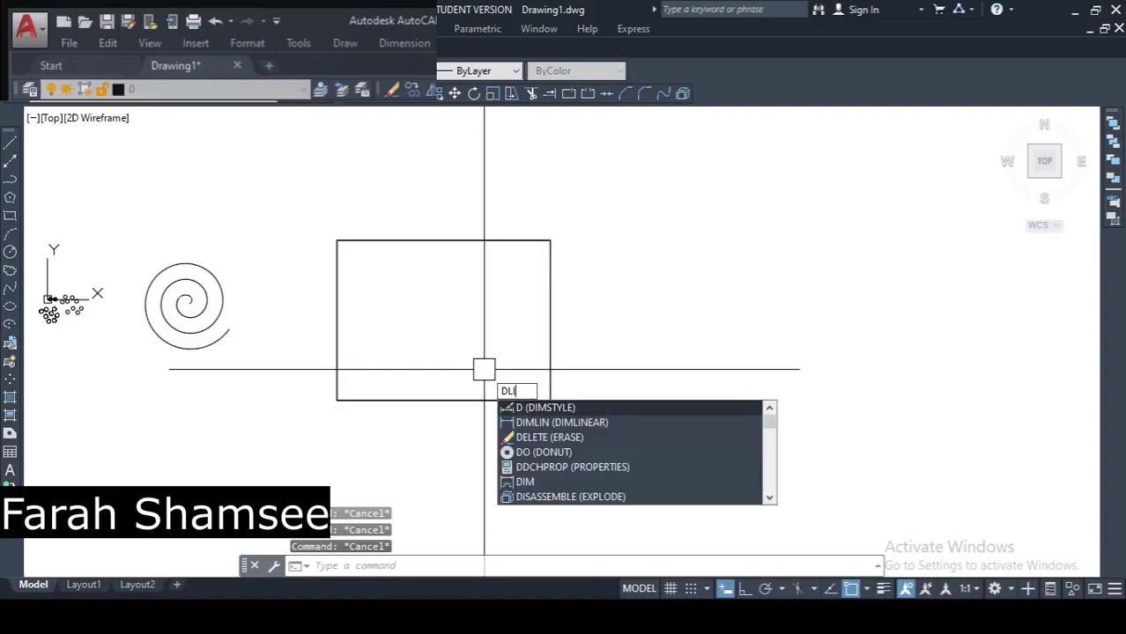
key(Return)
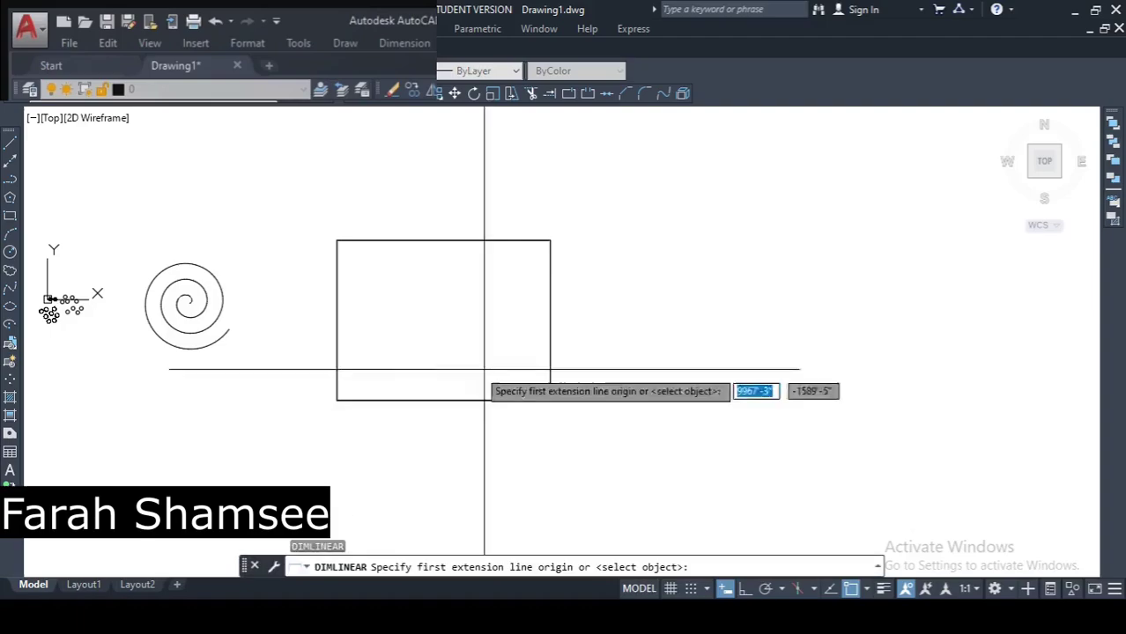
click(337, 240)
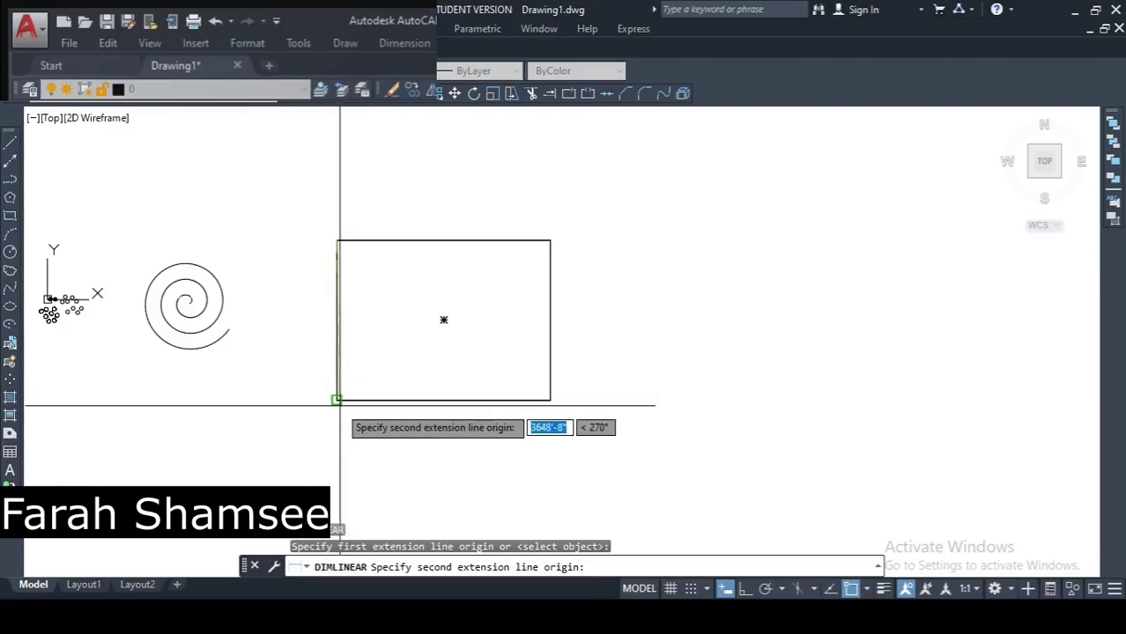
click(337, 400)
Examine the new vertical dimension beside the rectangle's left edge up close, and clear the selection.
scroll(314, 330, up, 10)
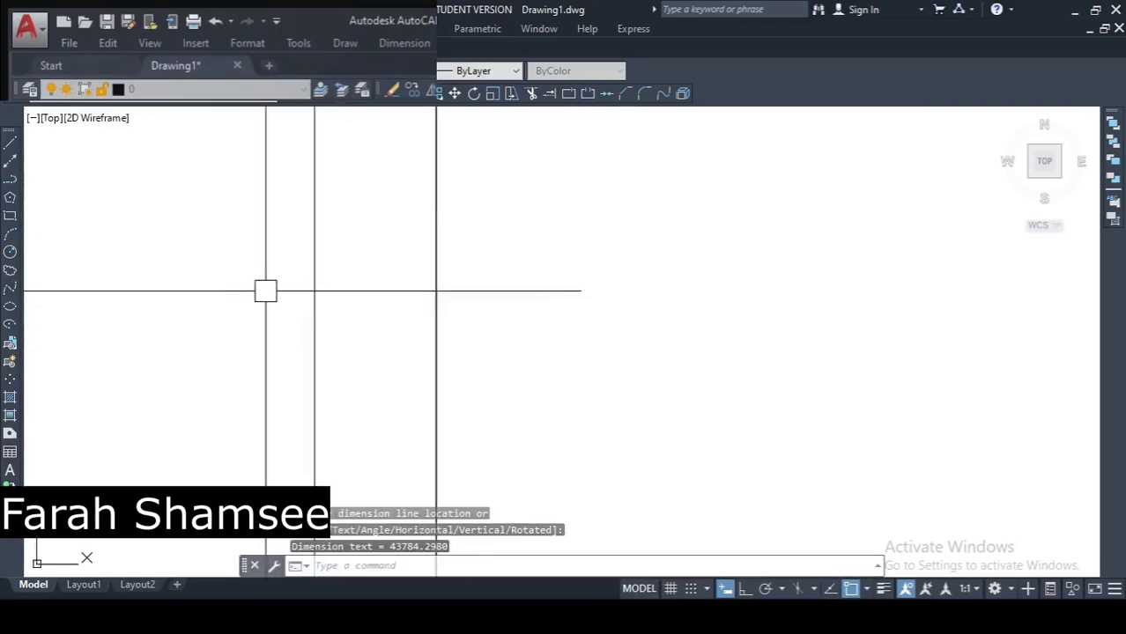
scroll(604, 344, down, 10)
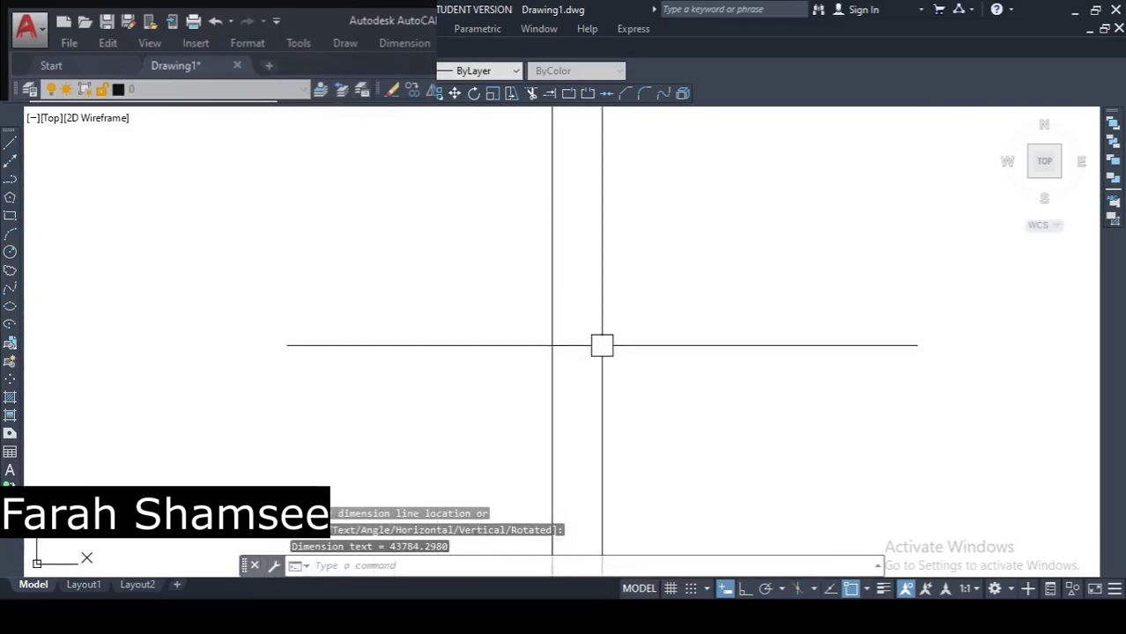
scroll(485, 281, up, 2)
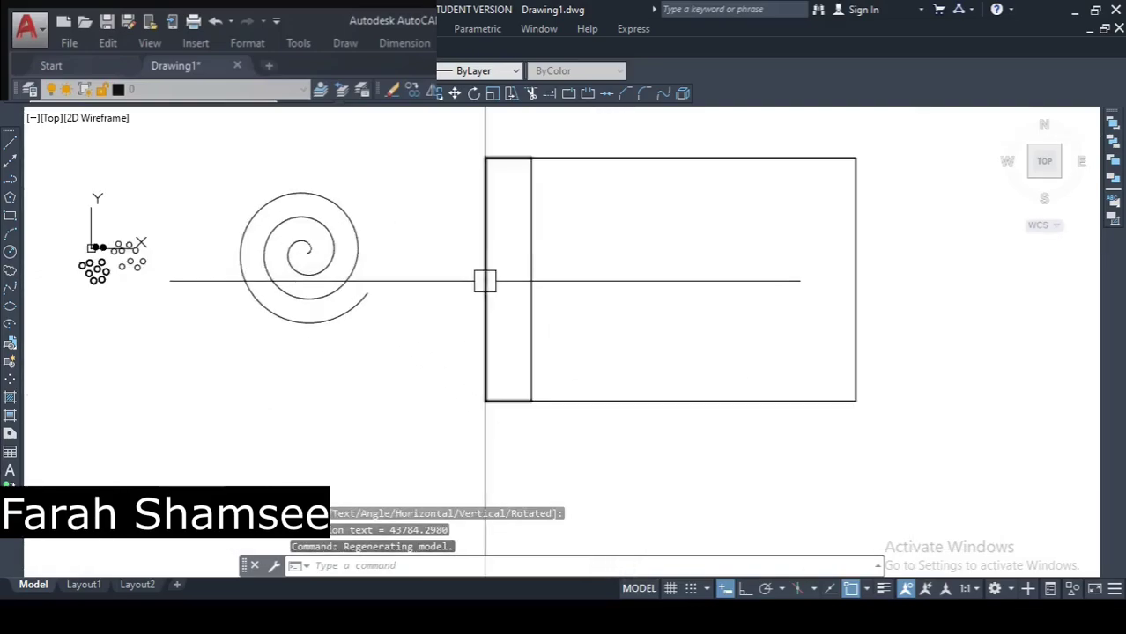
scroll(485, 278, up, 5)
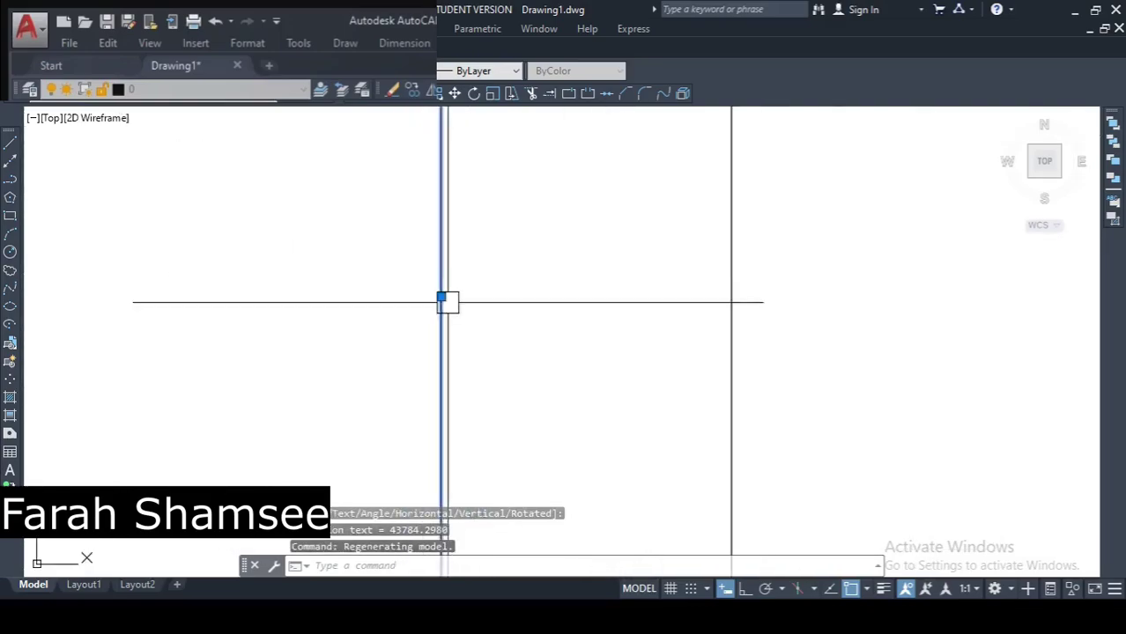
key(Escape)
key(Escape)
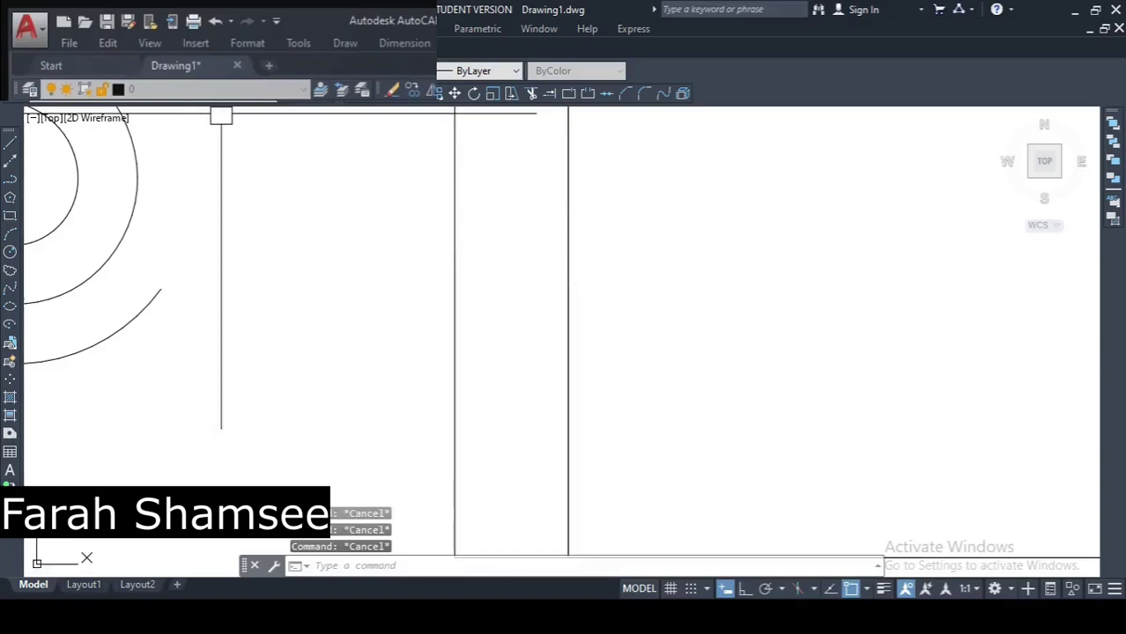
Modify the Standard dimension style's primary units to Architectural format with a precision of 0'-0".
click(248, 42)
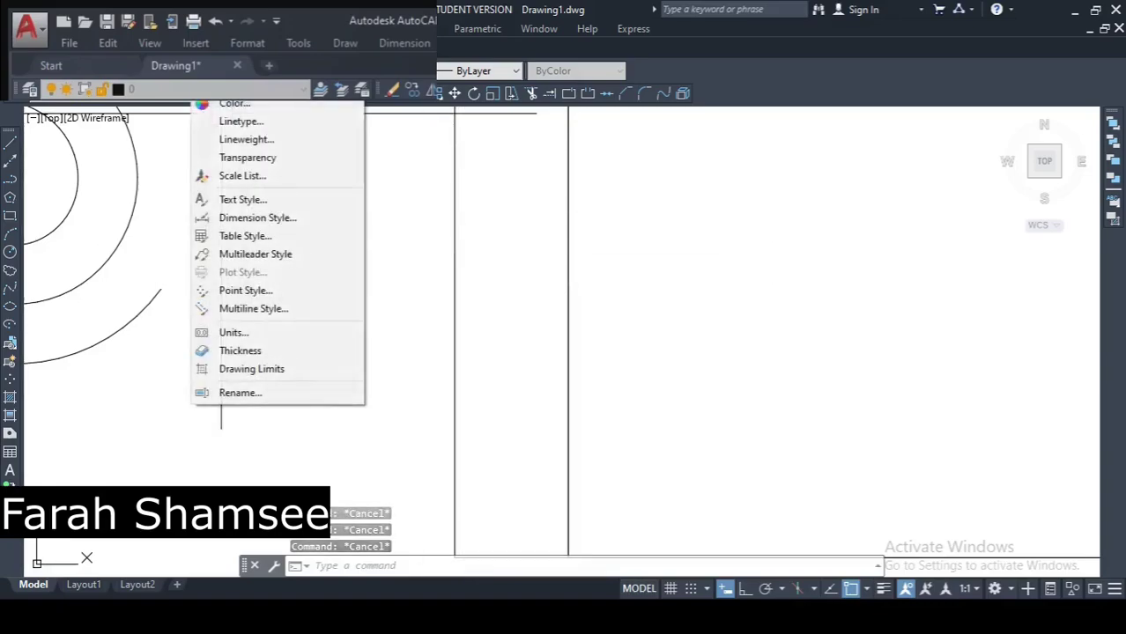
click(275, 220)
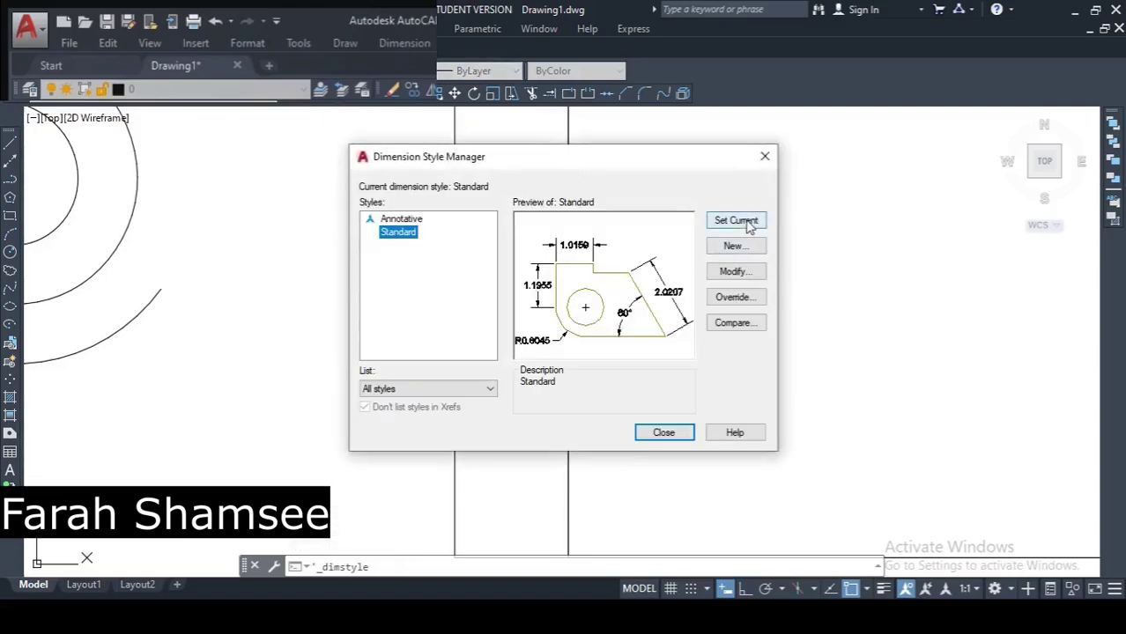
click(730, 274)
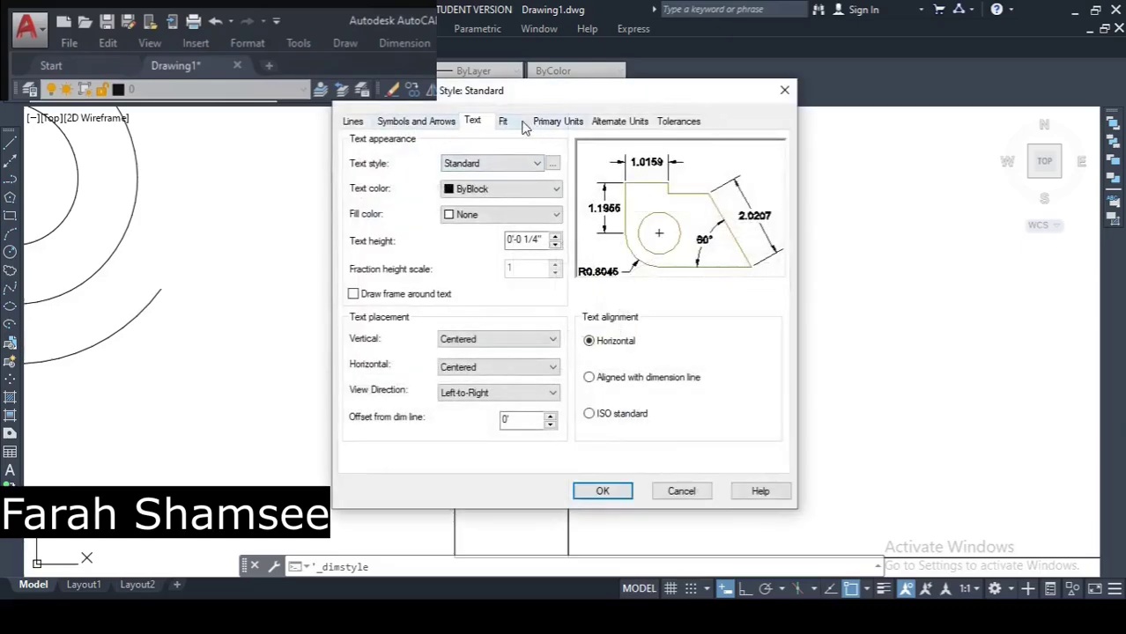
click(554, 123)
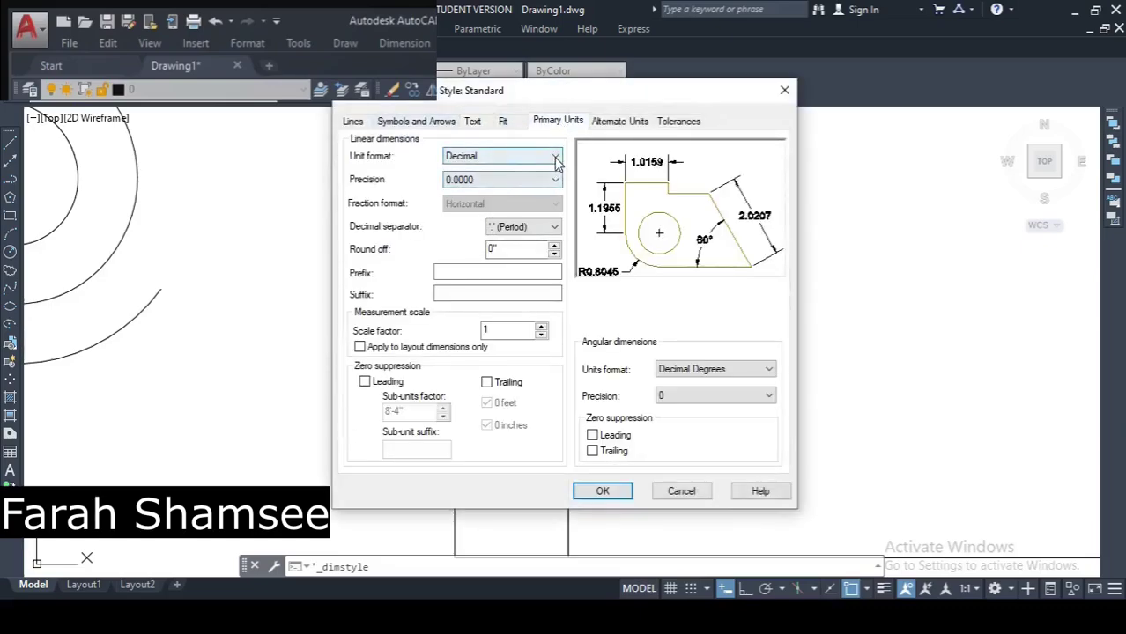
click(555, 159)
click(486, 204)
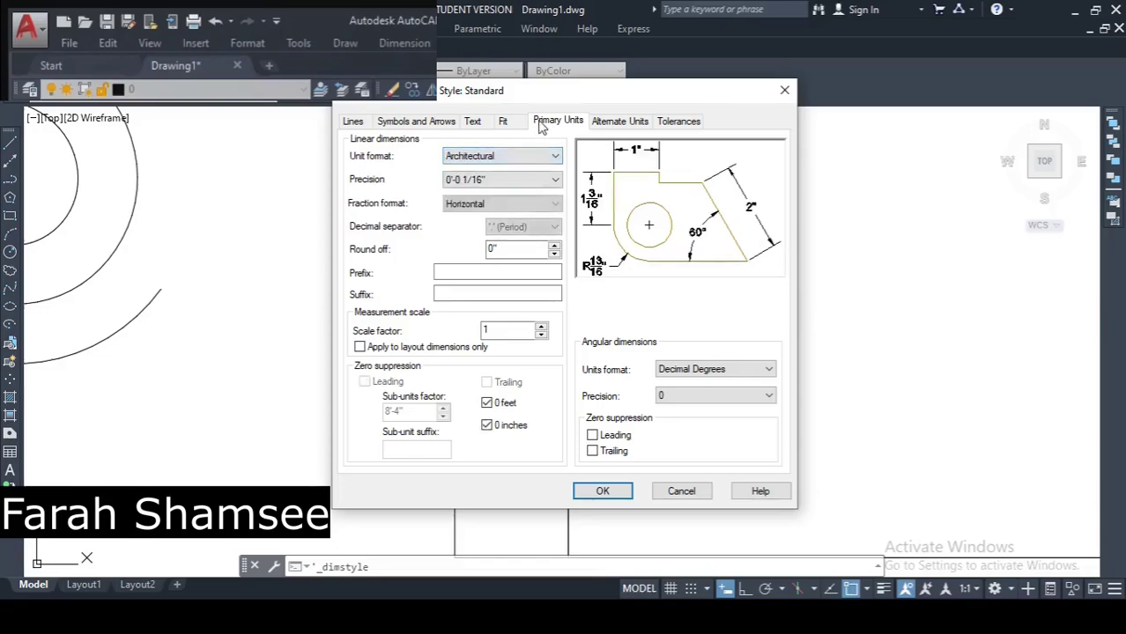
click(540, 182)
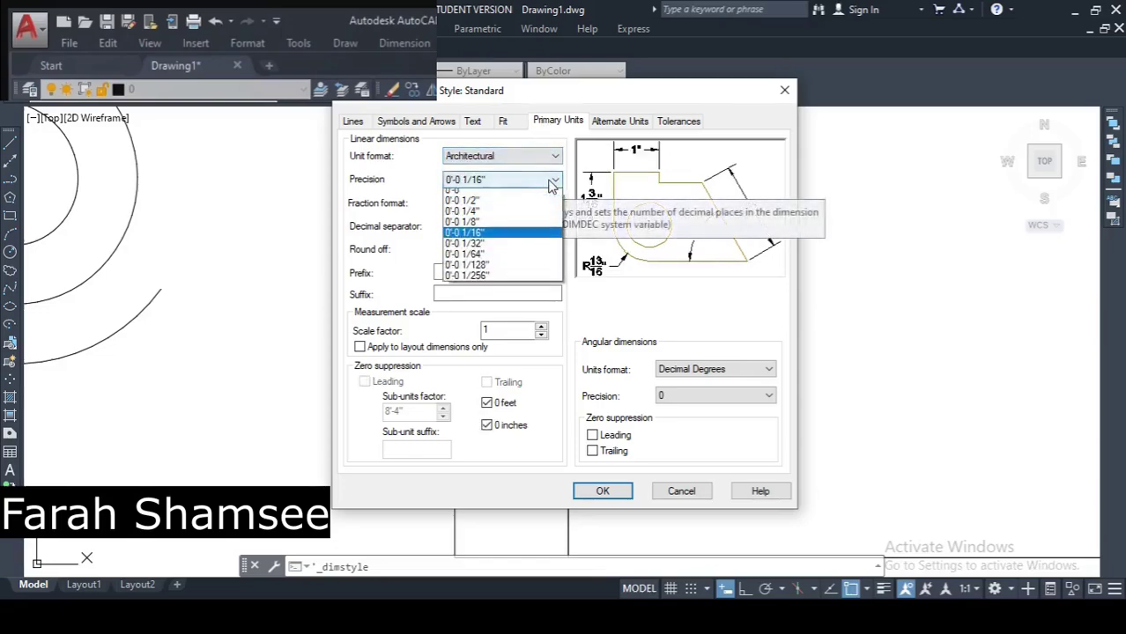
click(480, 189)
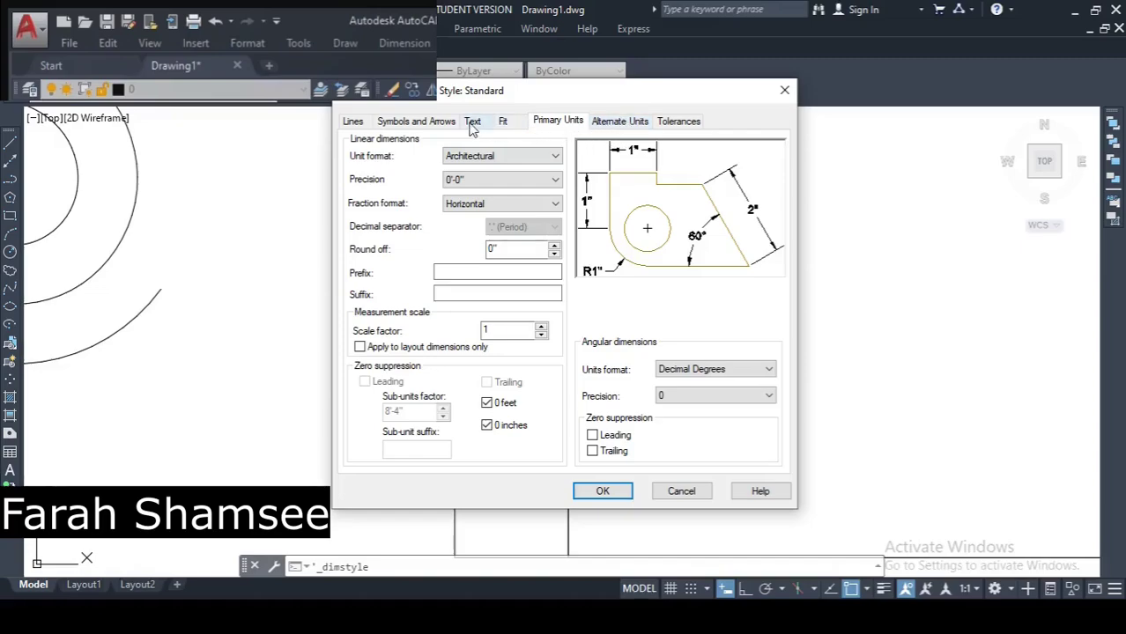
click(603, 493)
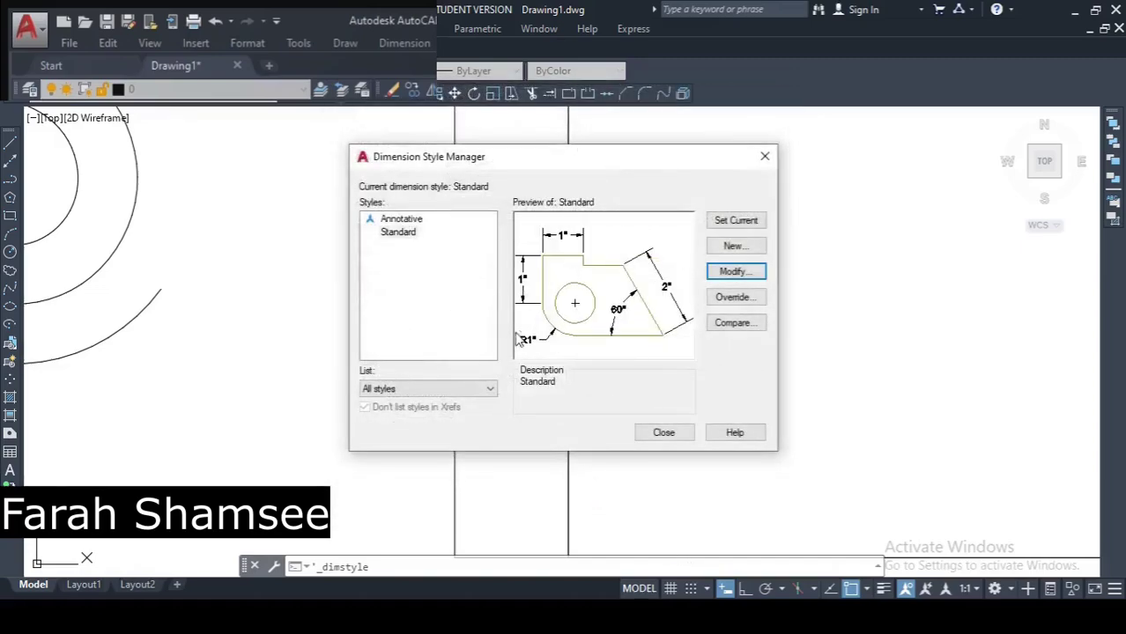
Set the text color of the Standard dimension style to Red.
click(729, 274)
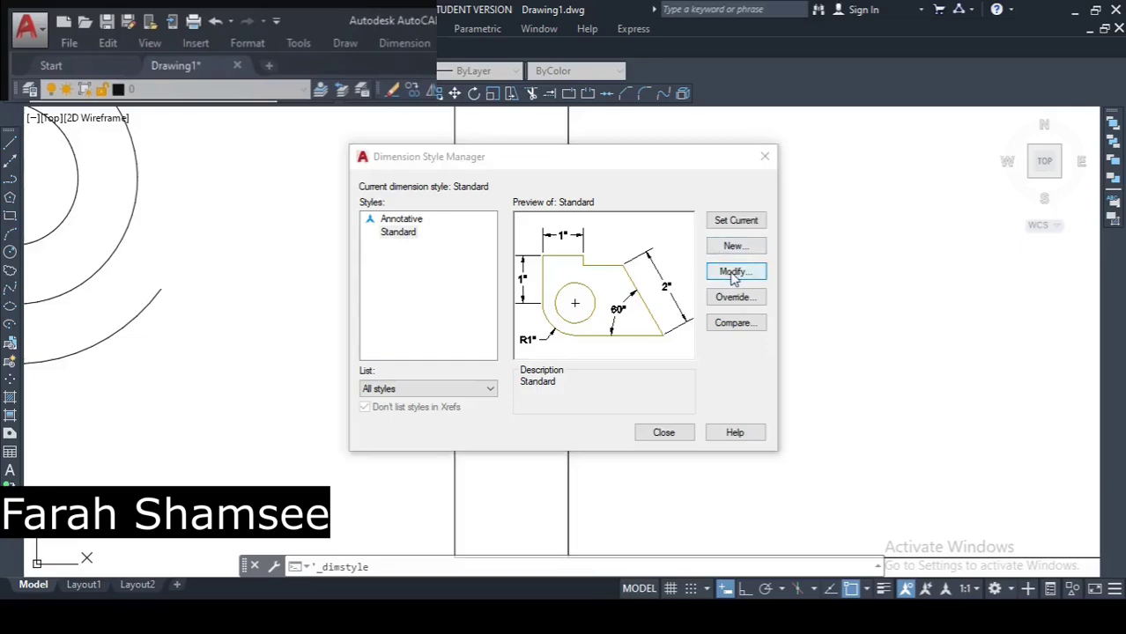
click(473, 122)
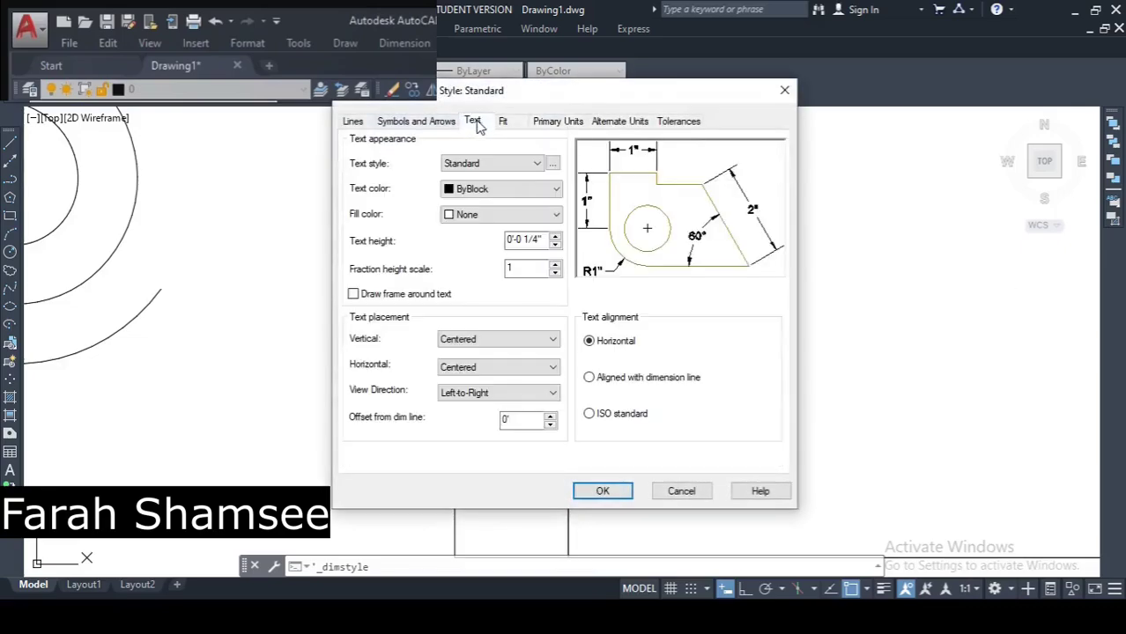
click(553, 193)
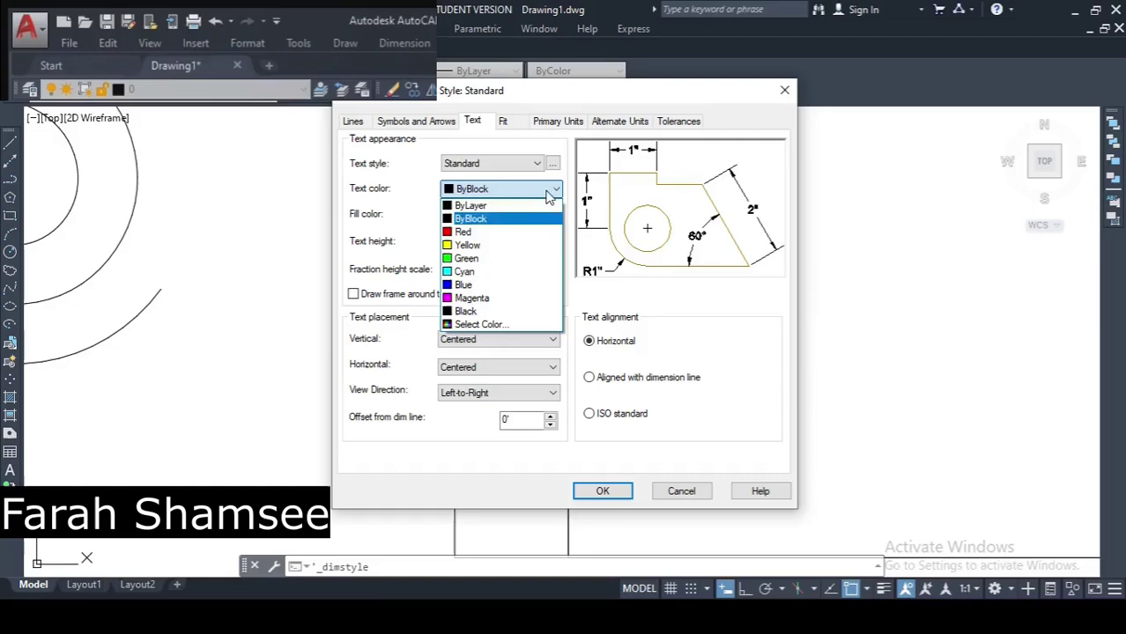
click(480, 233)
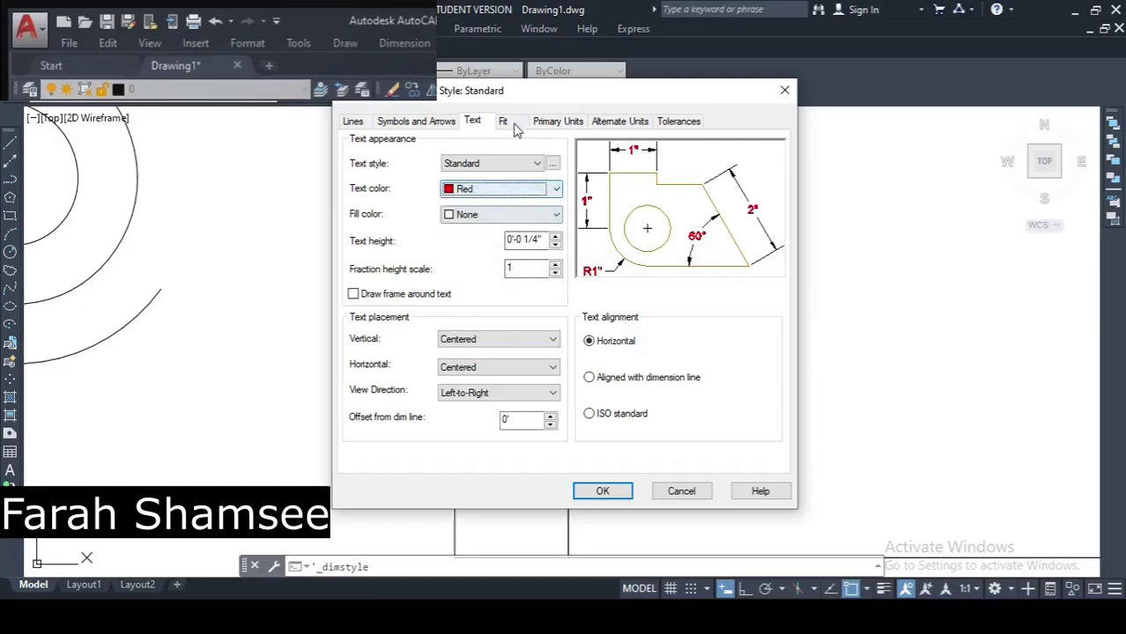
Raise the Standard dimension style's text height to 1'-5 1/4", apply it and close the Dimension Style Manager.
click(556, 237)
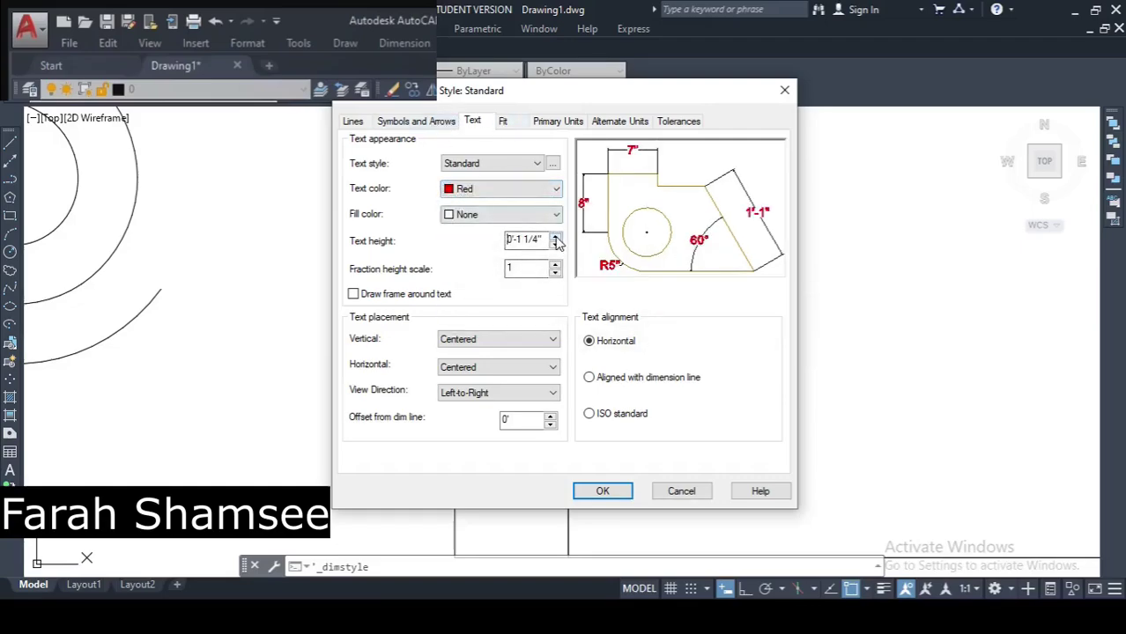
click(556, 237)
click(556, 237)
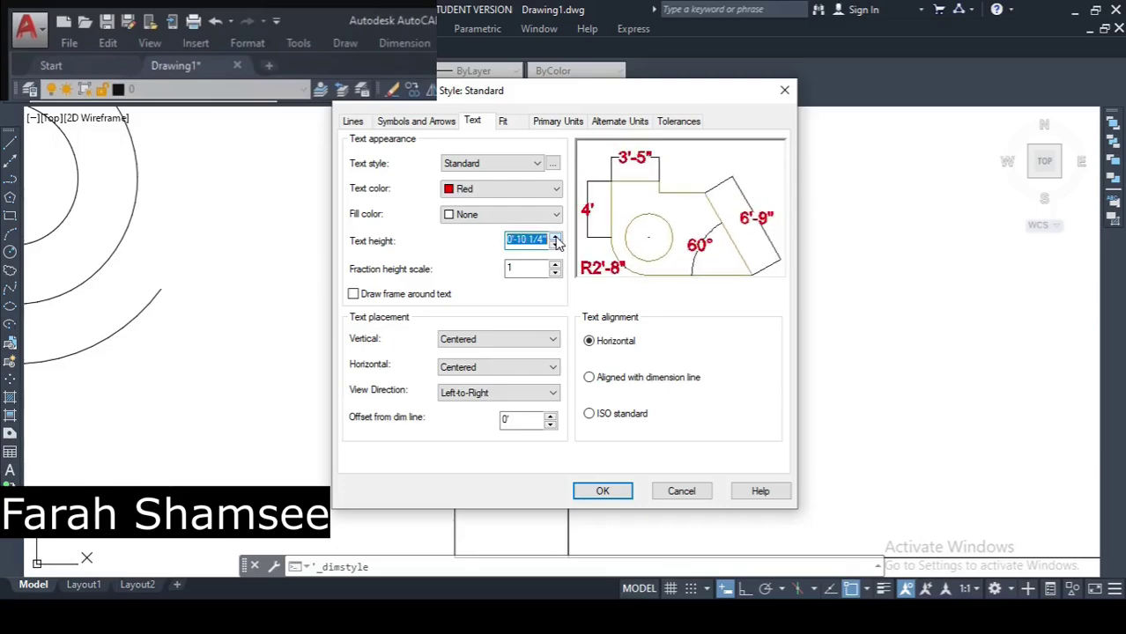
click(556, 237)
click(555, 237)
click(556, 237)
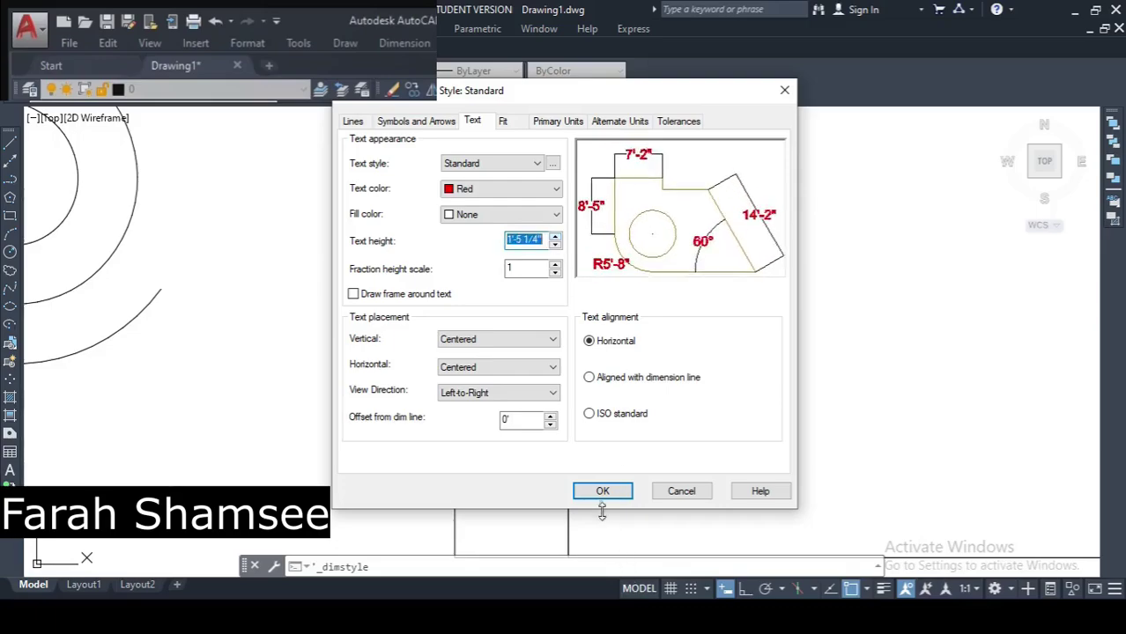
click(416, 121)
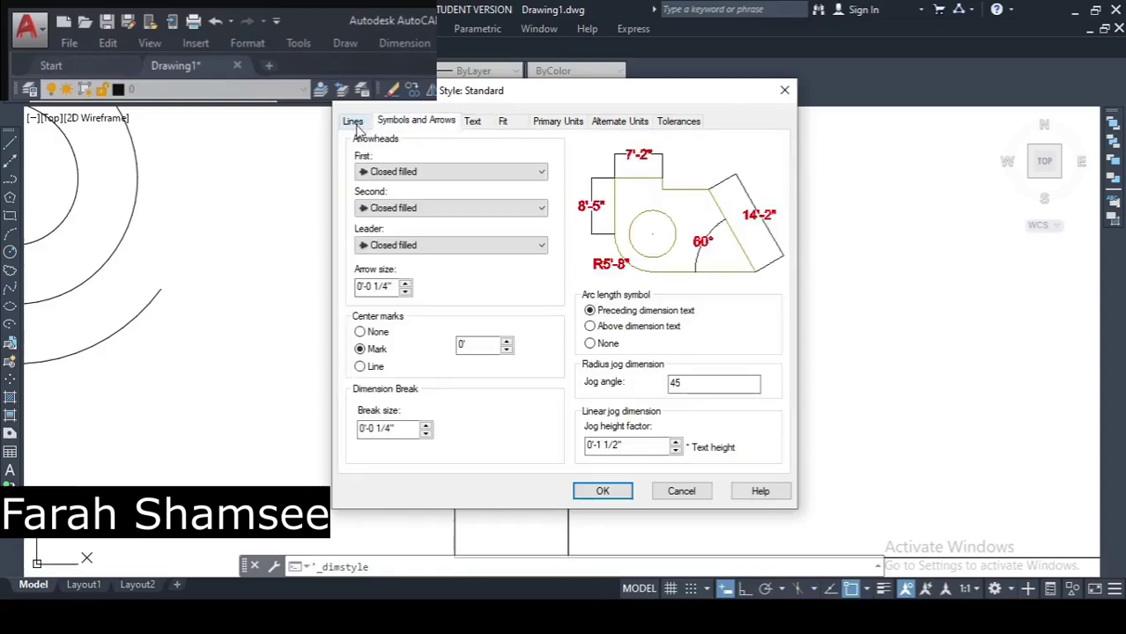
click(602, 492)
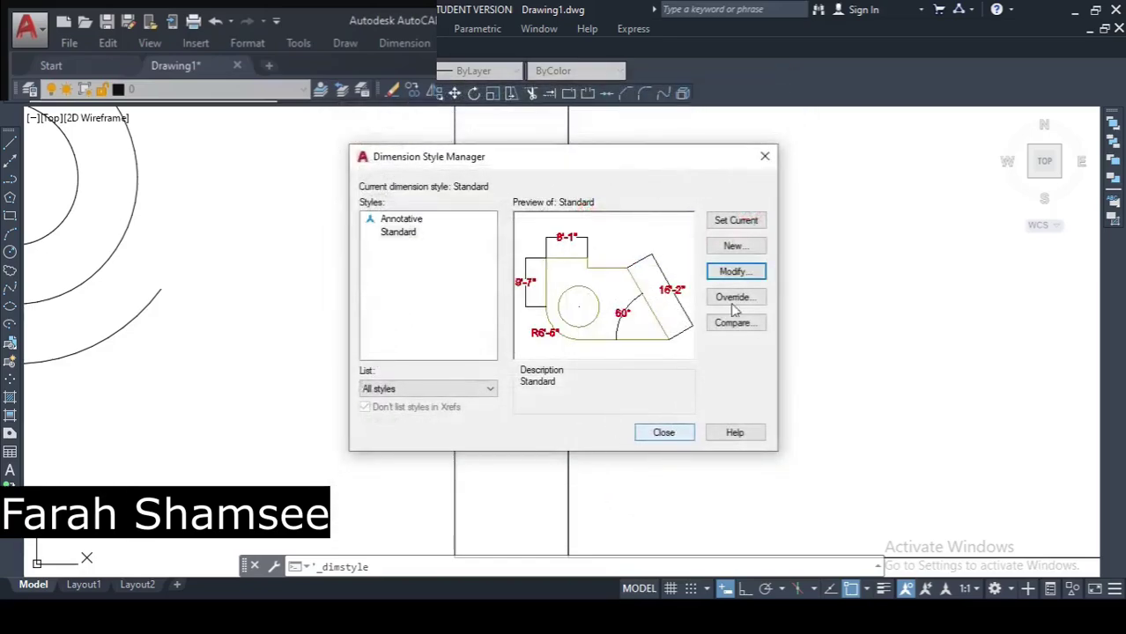
click(736, 273)
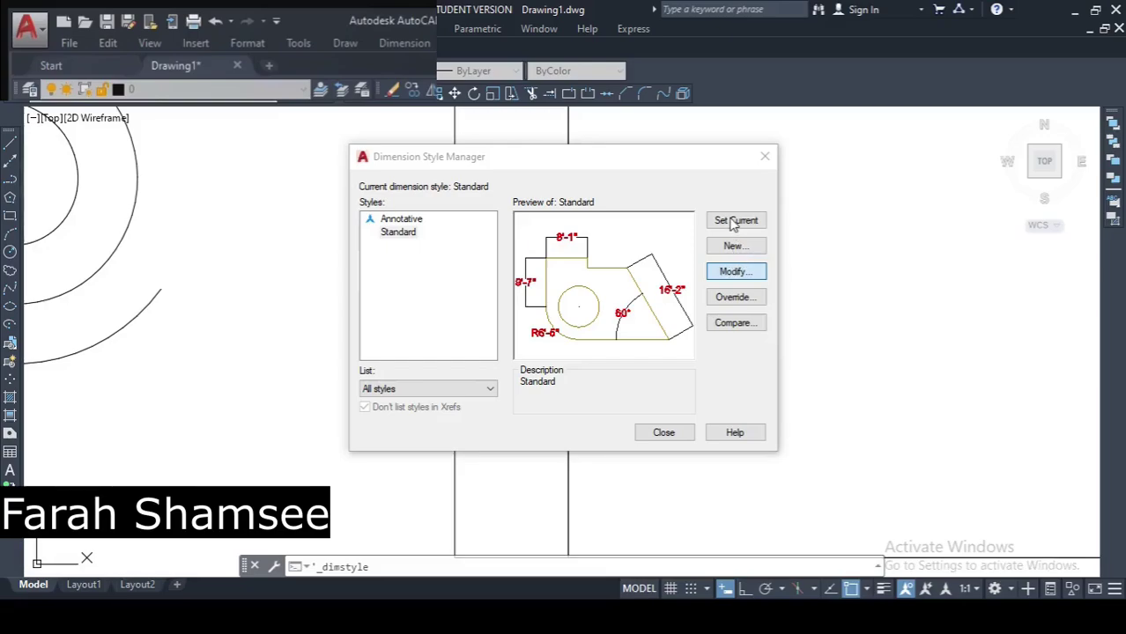
click(779, 96)
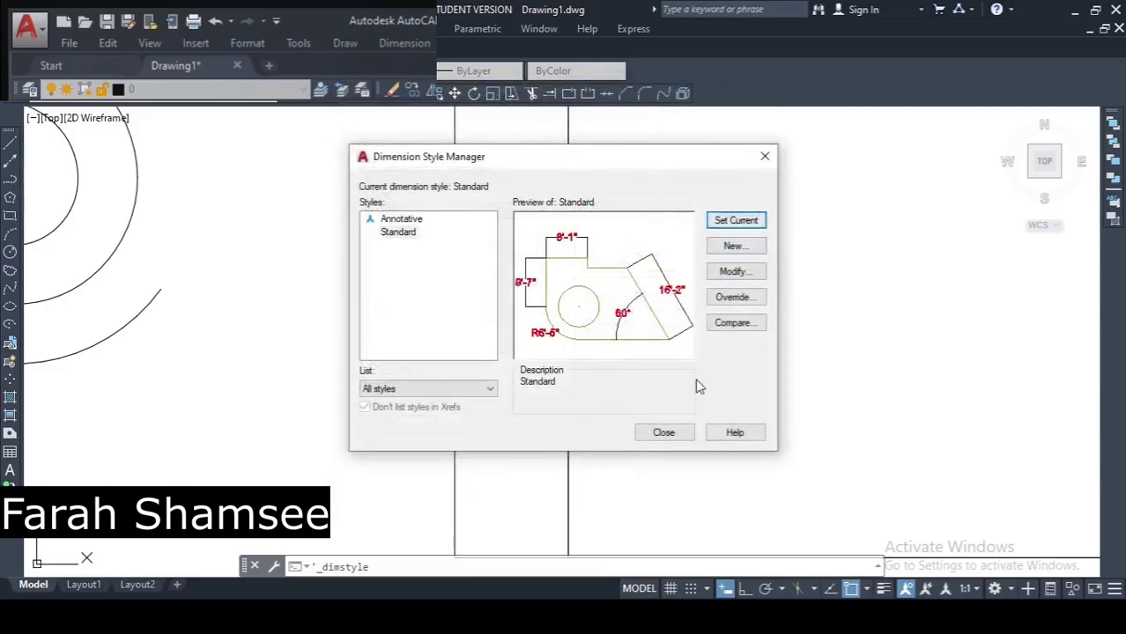
click(664, 432)
Examine the restyled text of the vertical dimension beside the rectangle's left edge, and clear the selection.
scroll(657, 416, down, 3)
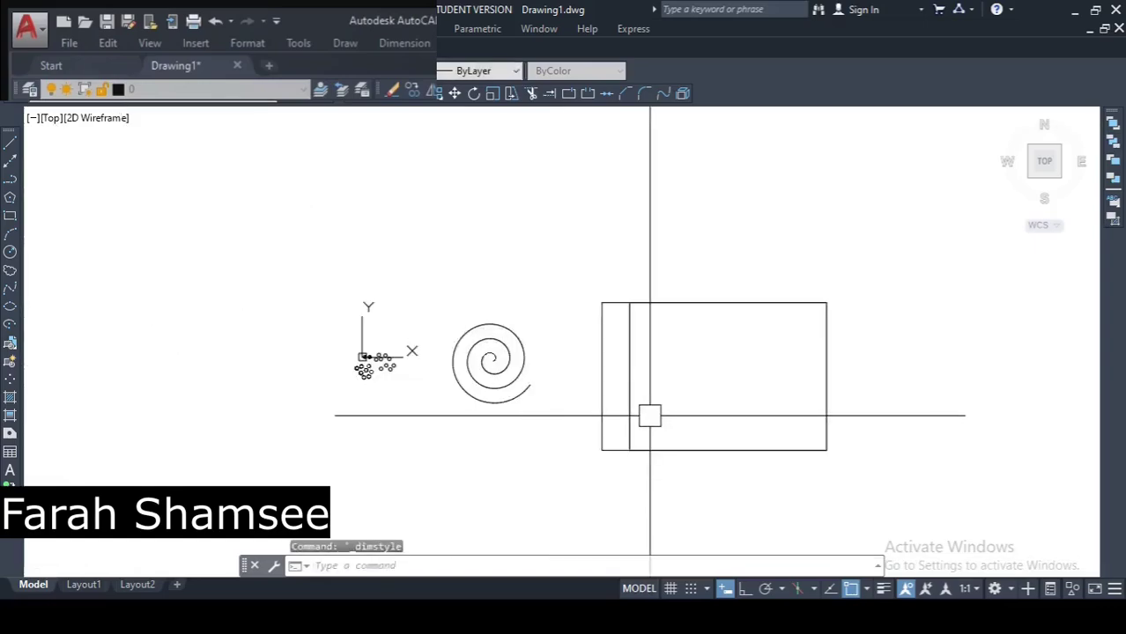
middle_drag(648, 410, 493, 370)
click(485, 353)
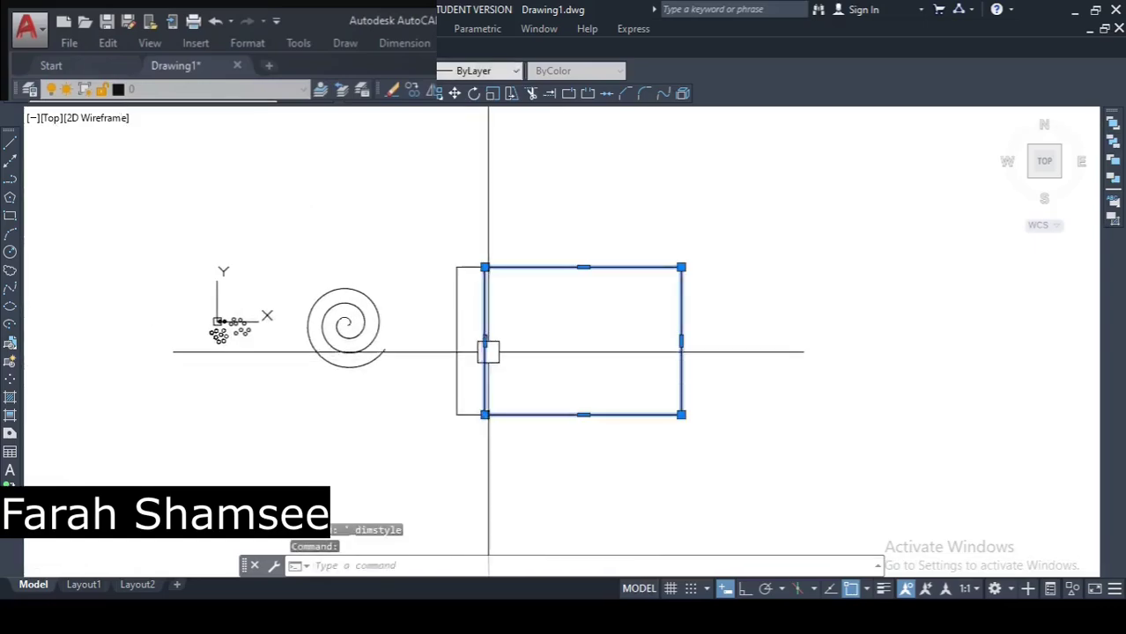
scroll(487, 348, up, 4)
key(Escape)
key(Escape)
click(401, 348)
scroll(406, 352, up, 8)
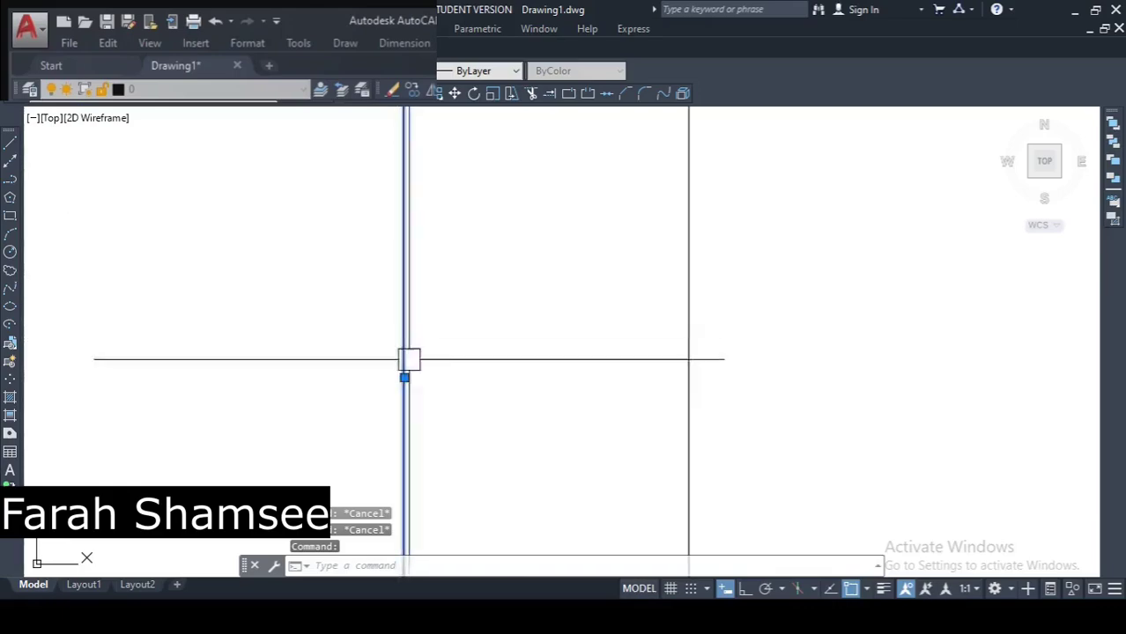
scroll(387, 335, up, 6)
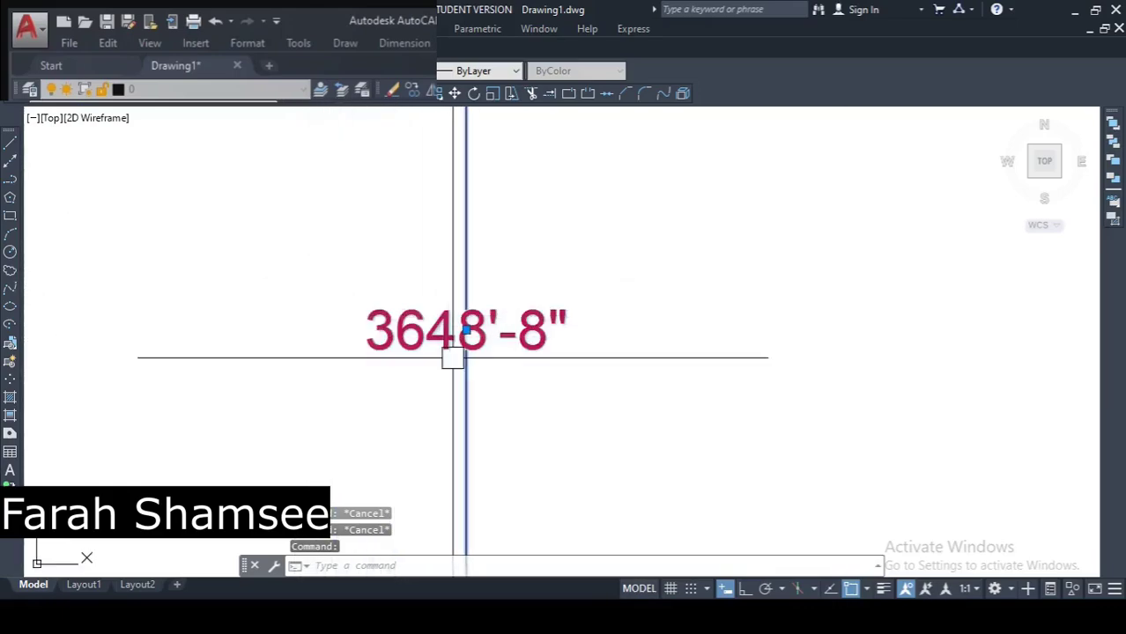
scroll(457, 377, down, 5)
scroll(447, 319, up, 8)
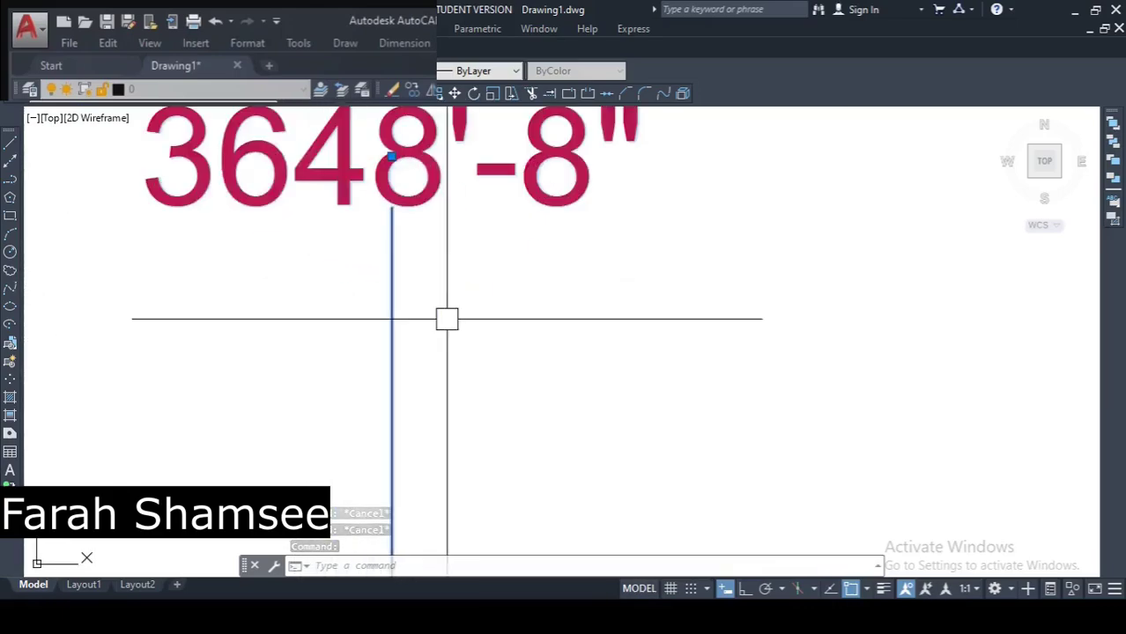
scroll(447, 319, down, 10)
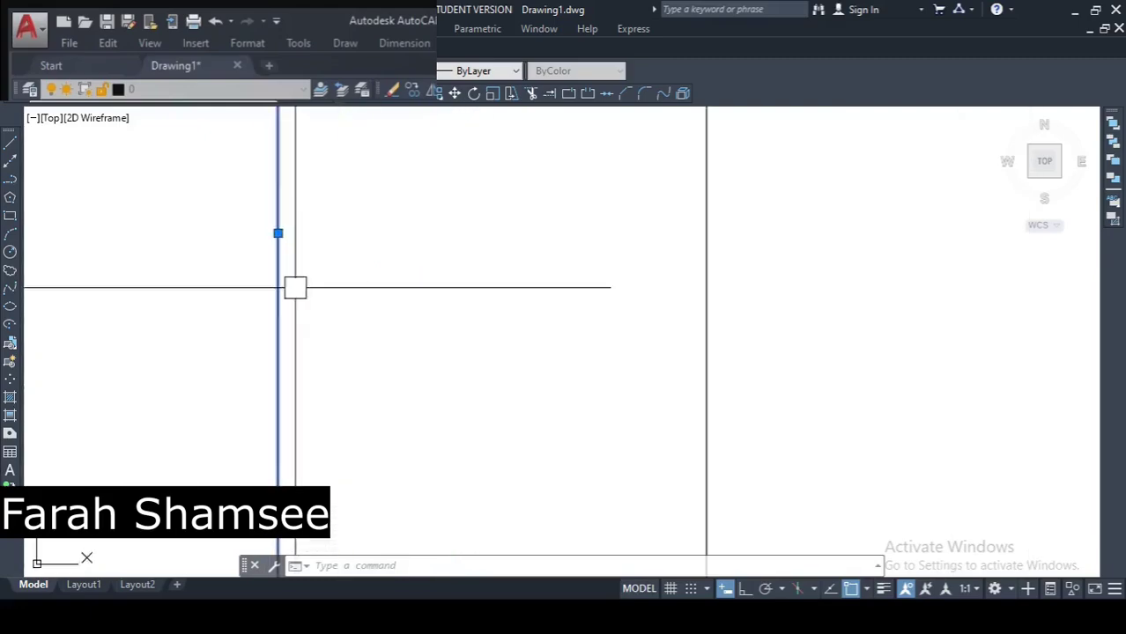
scroll(295, 287, down, 4)
key(Escape)
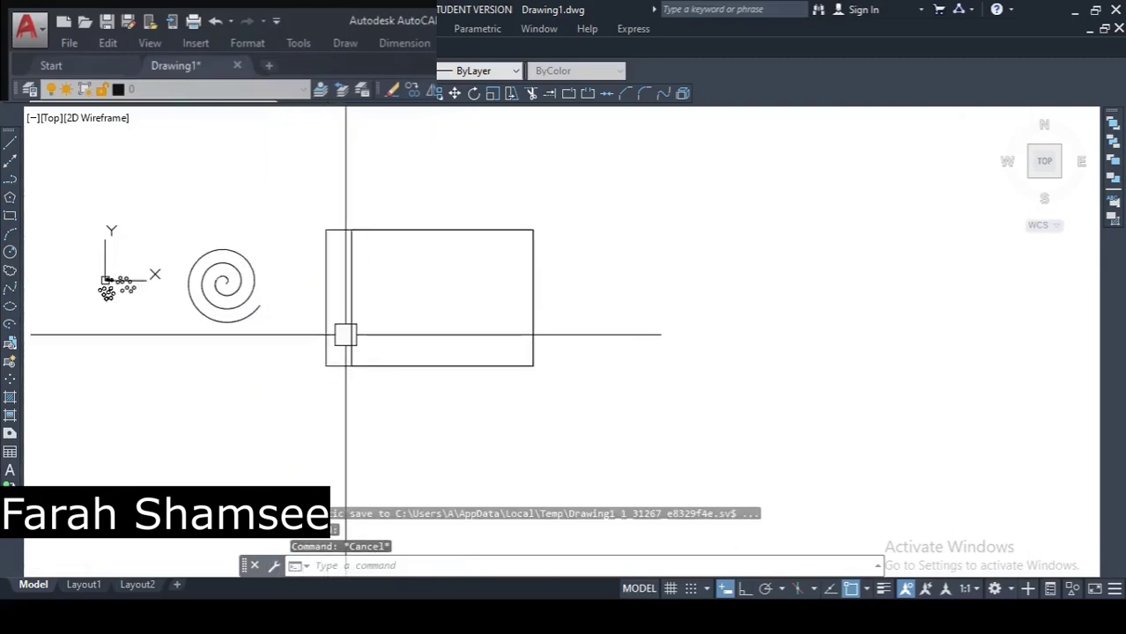
key(Escape)
key(Escape)
Draw a helix inside the rectangle with a base radius of about 1740'-6" and a small top radius near its centre.
click(344, 42)
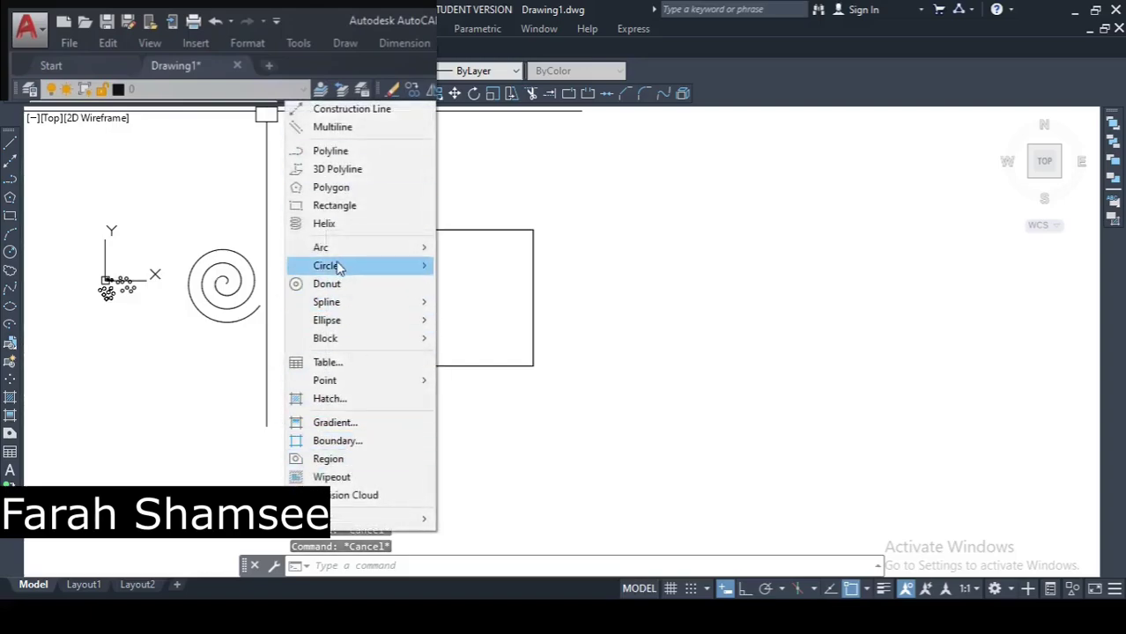
click(339, 227)
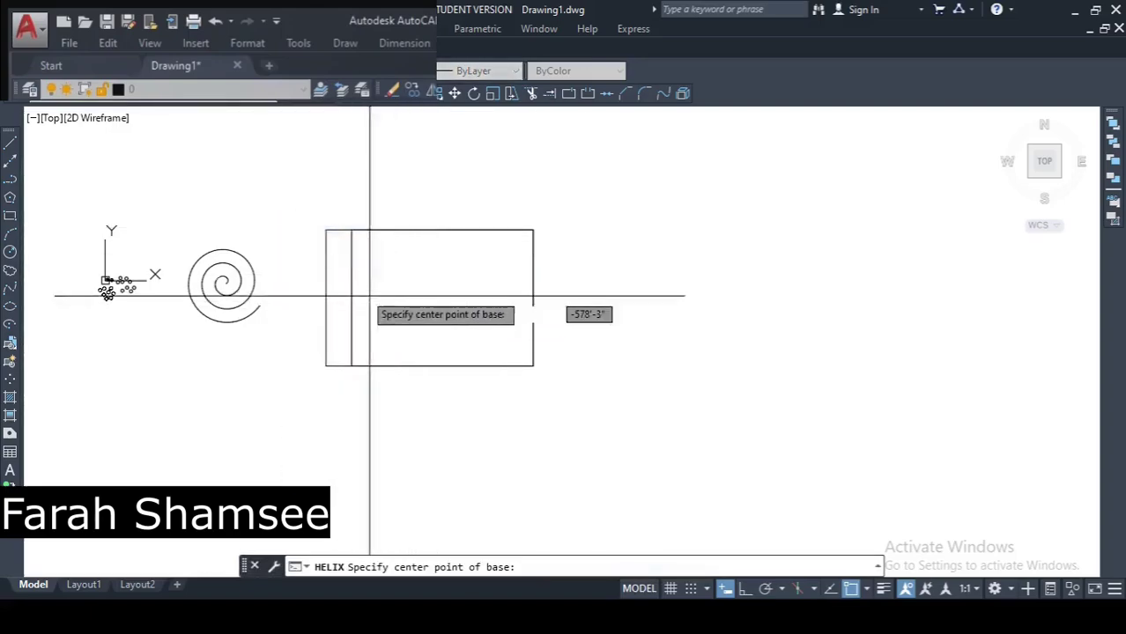
click(435, 300)
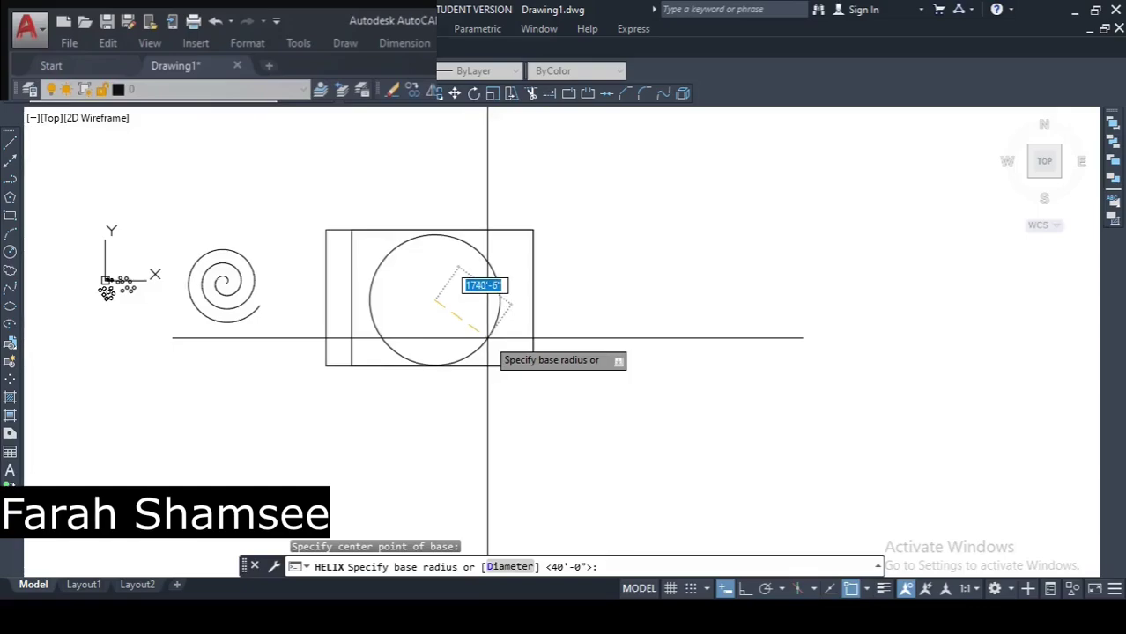
click(488, 337)
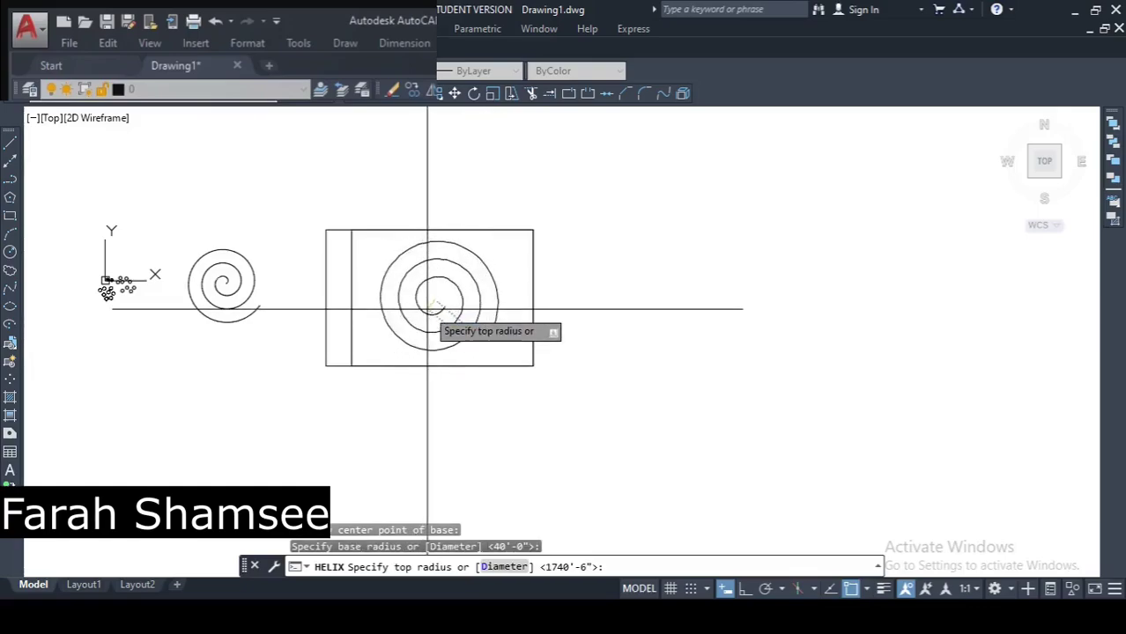
scroll(451, 329, up, 4)
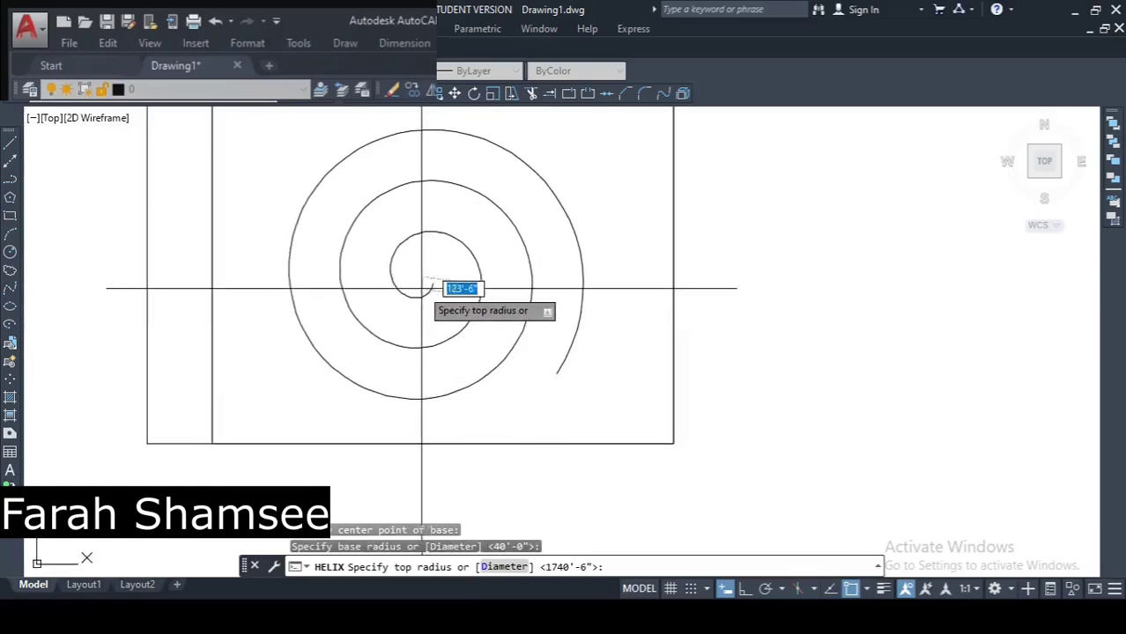
click(485, 418)
scroll(486, 418, down, 5)
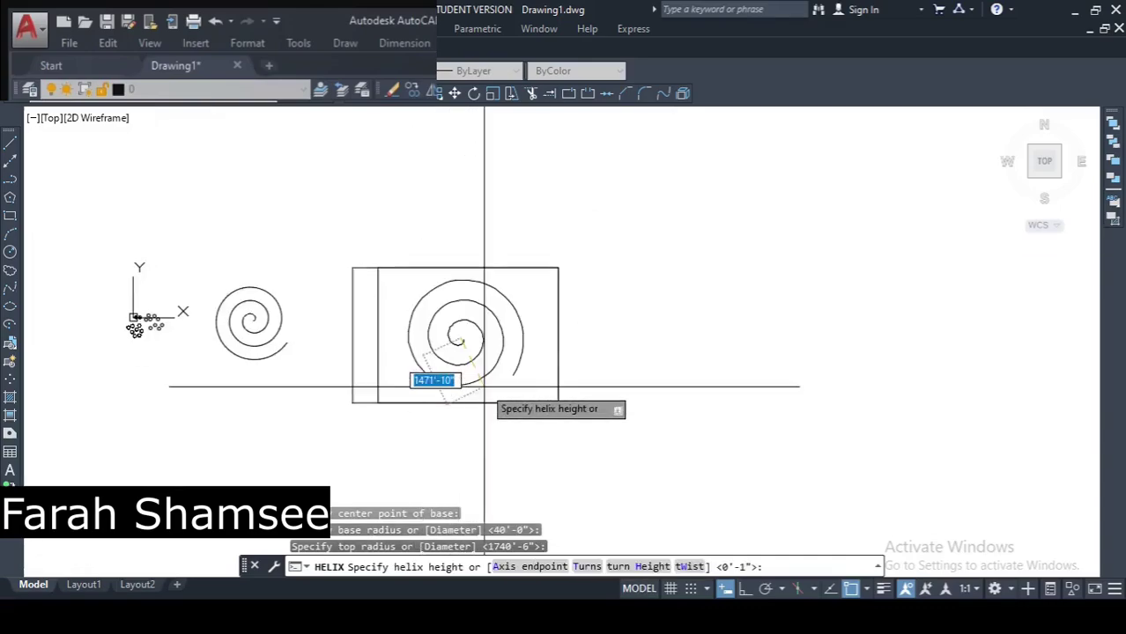
click(516, 437)
Delete the vertical dimension beside the rectangle's left edge.
middle_drag(516, 437, 500, 379)
click(345, 282)
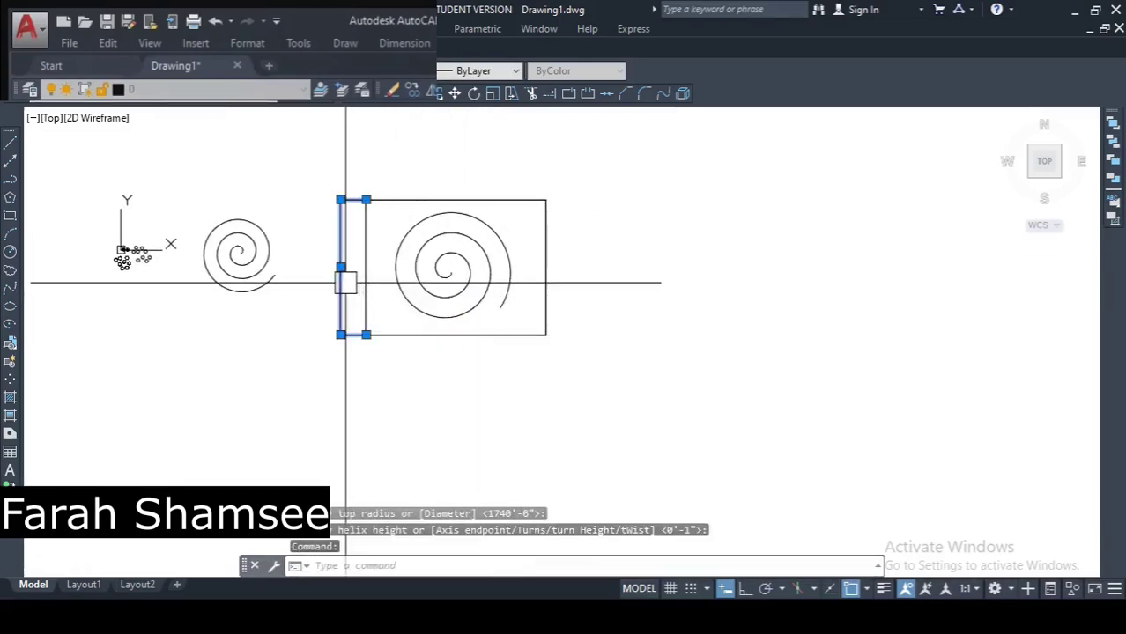
key(Delete)
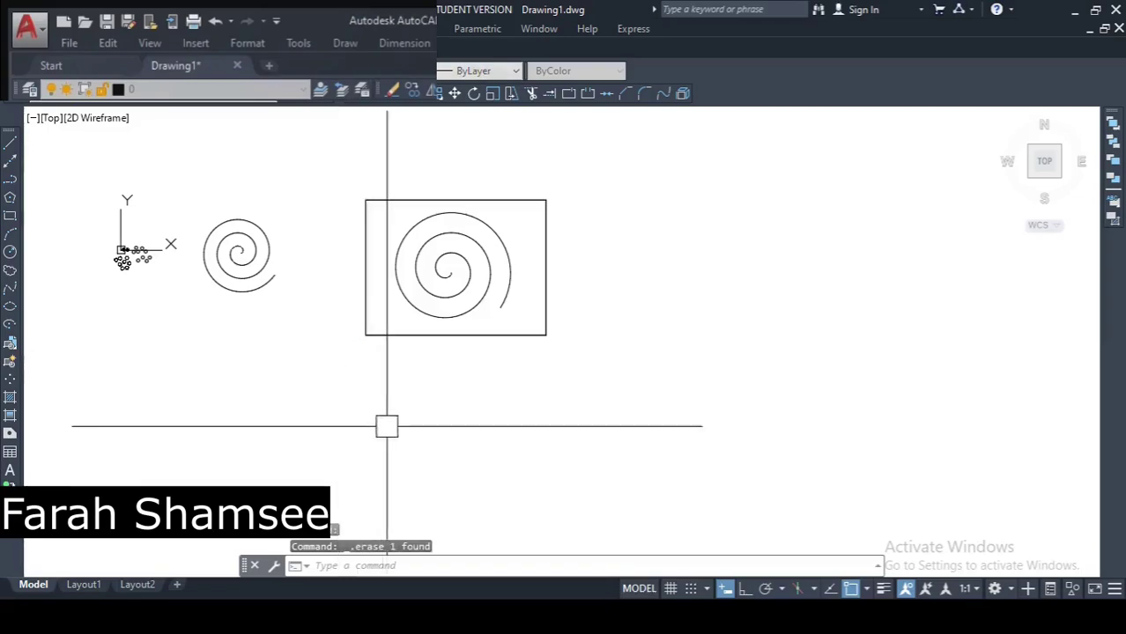
Stretch the outer end of the helix inside the rectangle outward until the spiral reaches the rectangle's upper edge, and clear the selection.
click(402, 335)
middle_drag(482, 412, 306, 398)
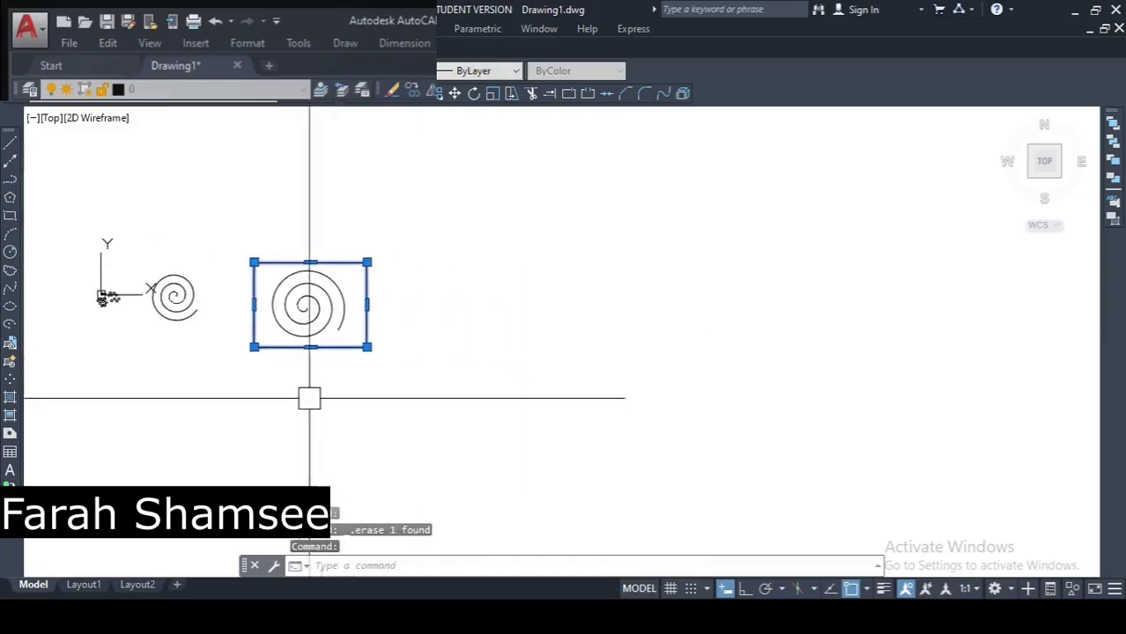
scroll(291, 353, up, 4)
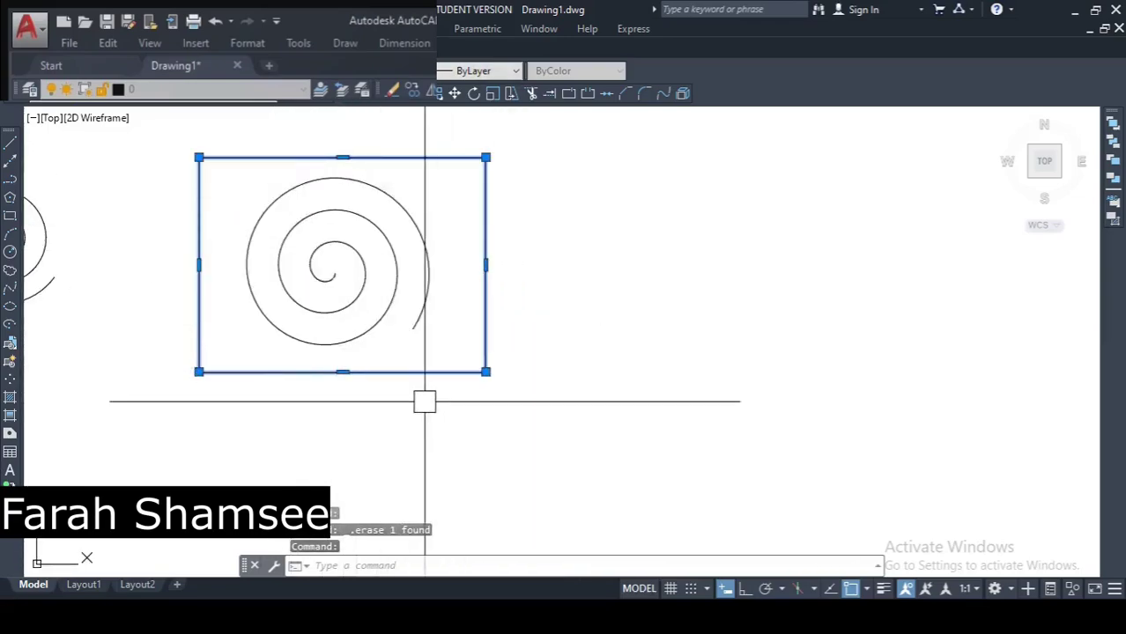
click(415, 320)
click(414, 328)
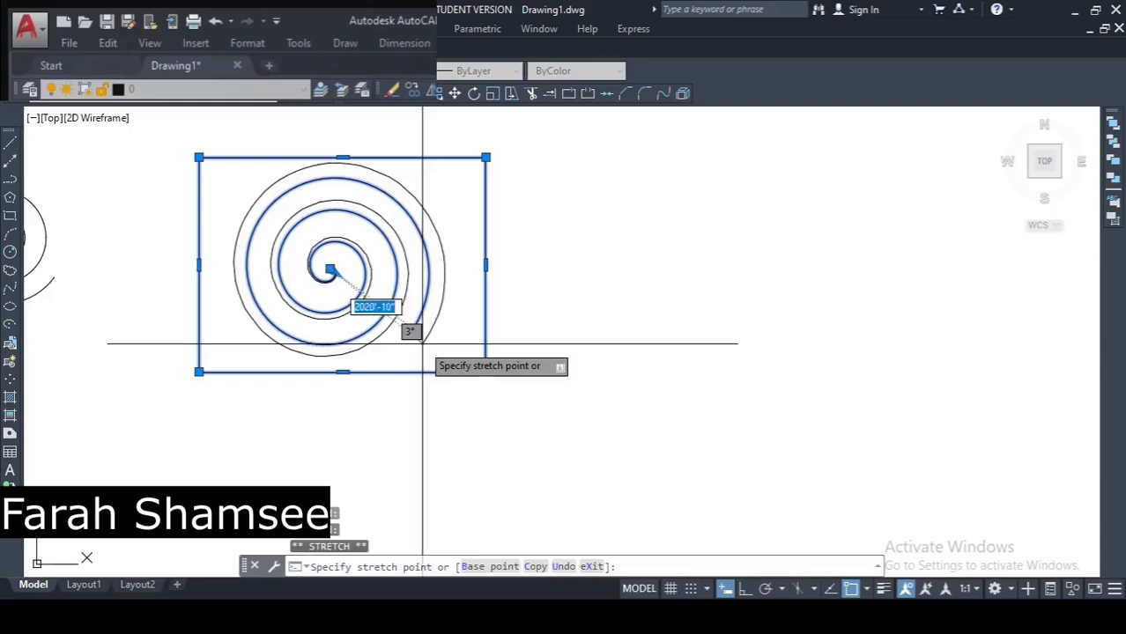
click(423, 347)
key(Escape)
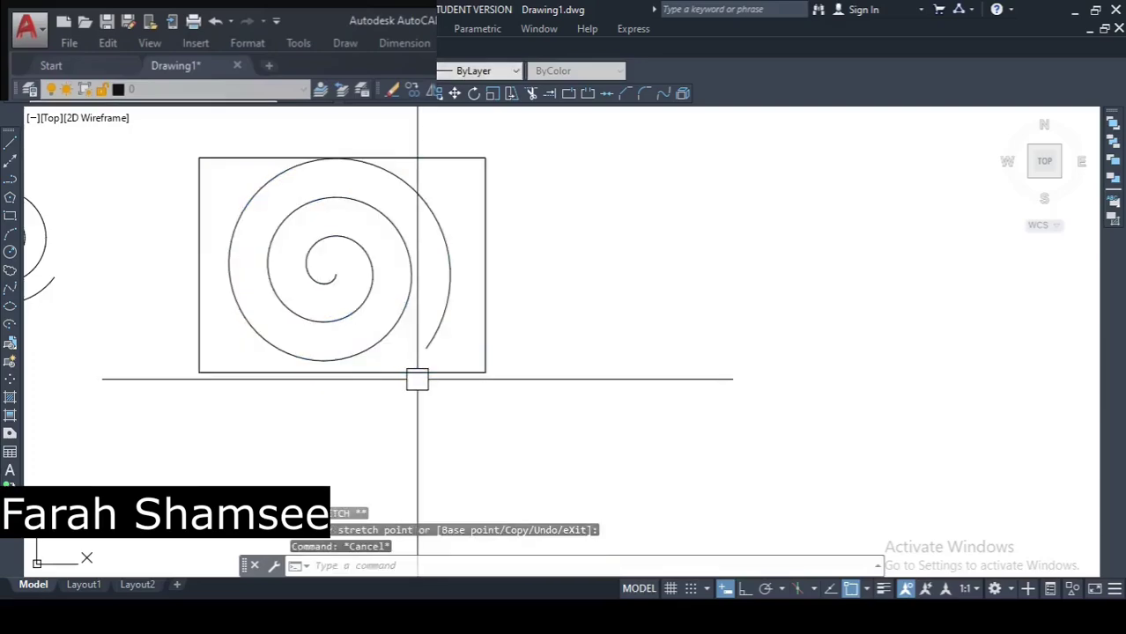
click(414, 374)
scroll(348, 405, down, 2)
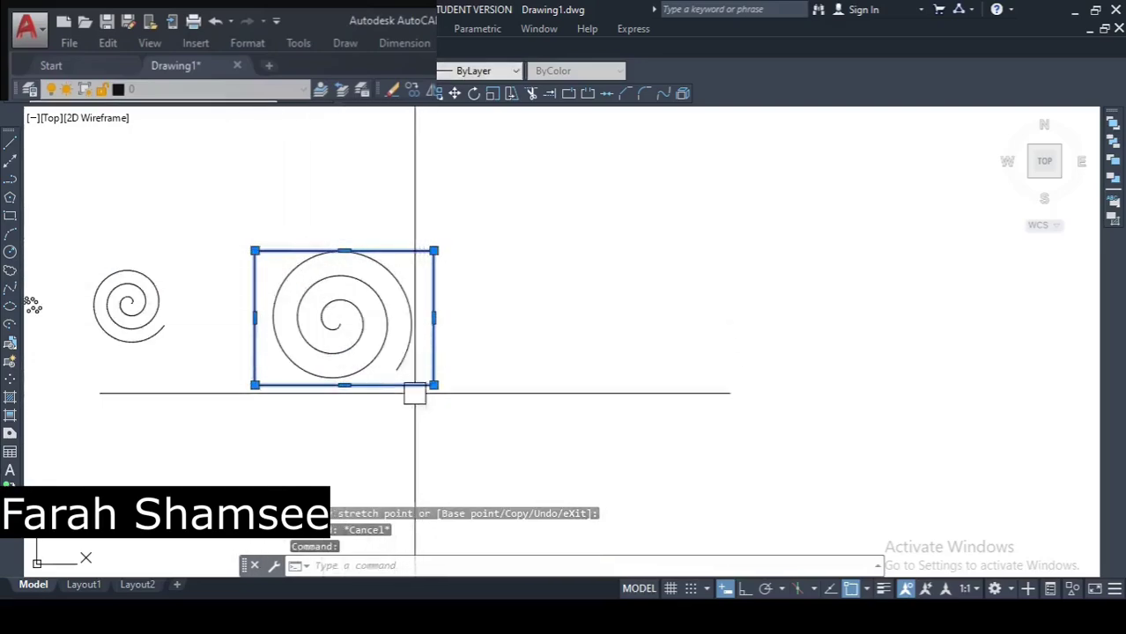
middle_drag(391, 420, 417, 393)
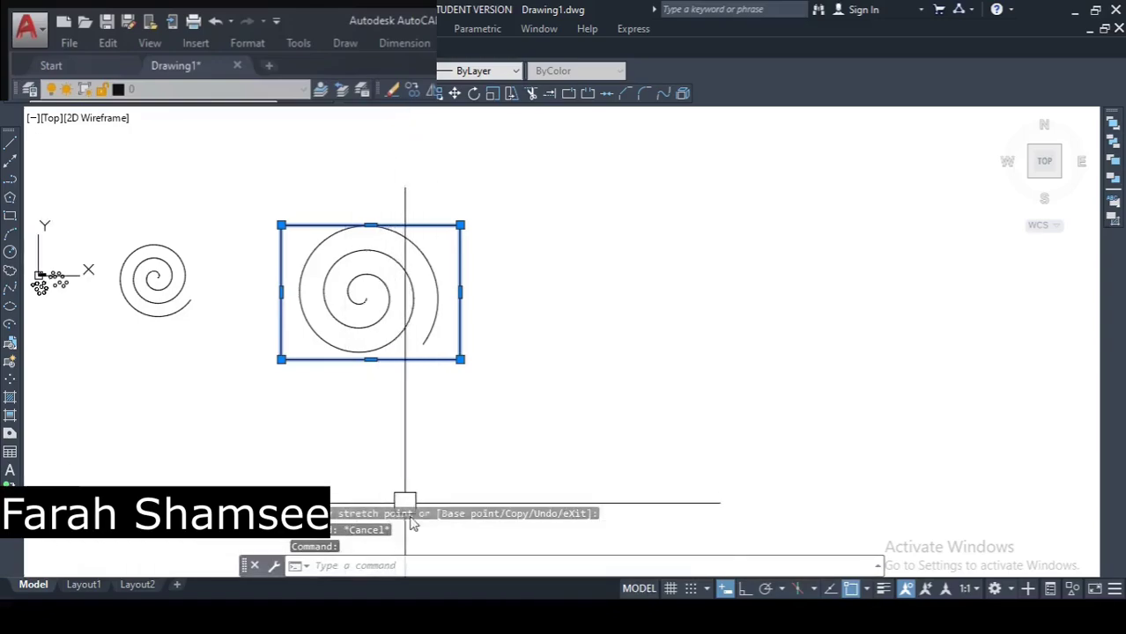
middle_drag(390, 453, 427, 416)
key(Escape)
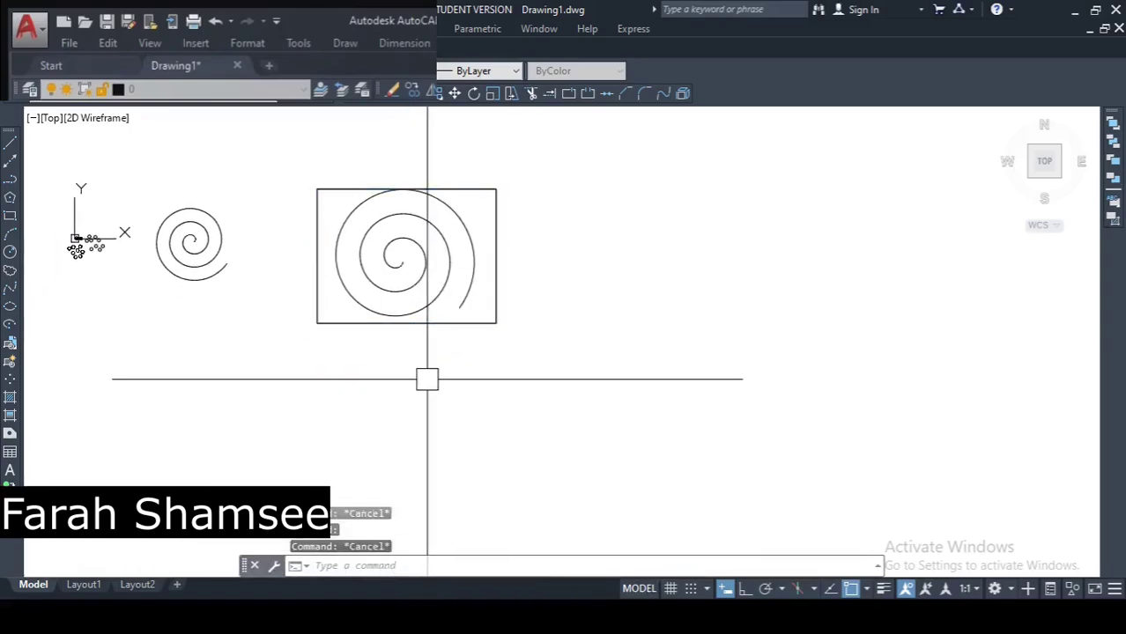
Start a helix centred to the right of the rectangle, with base and top radii both 1740'-6".
text(HELI)
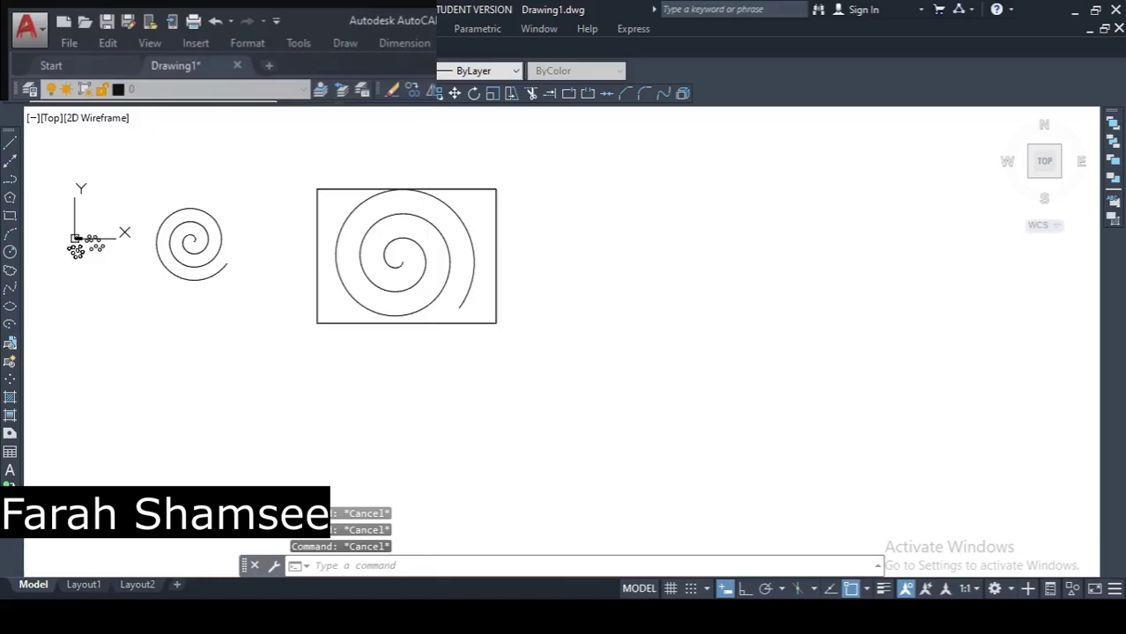
key(Return)
middle_drag(589, 387, 452, 390)
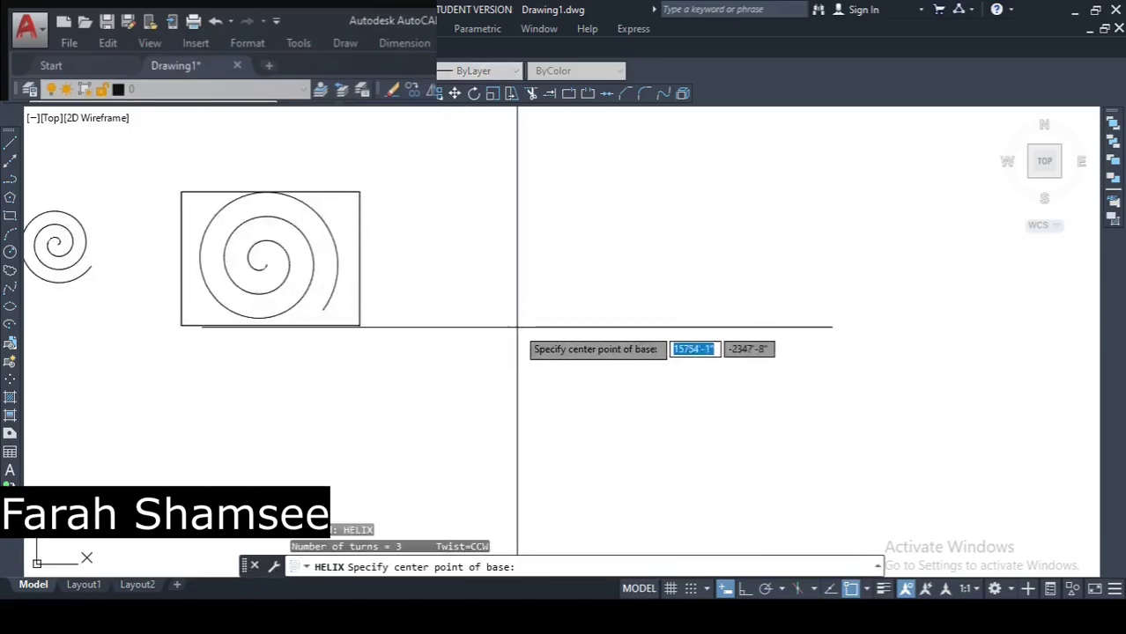
click(576, 294)
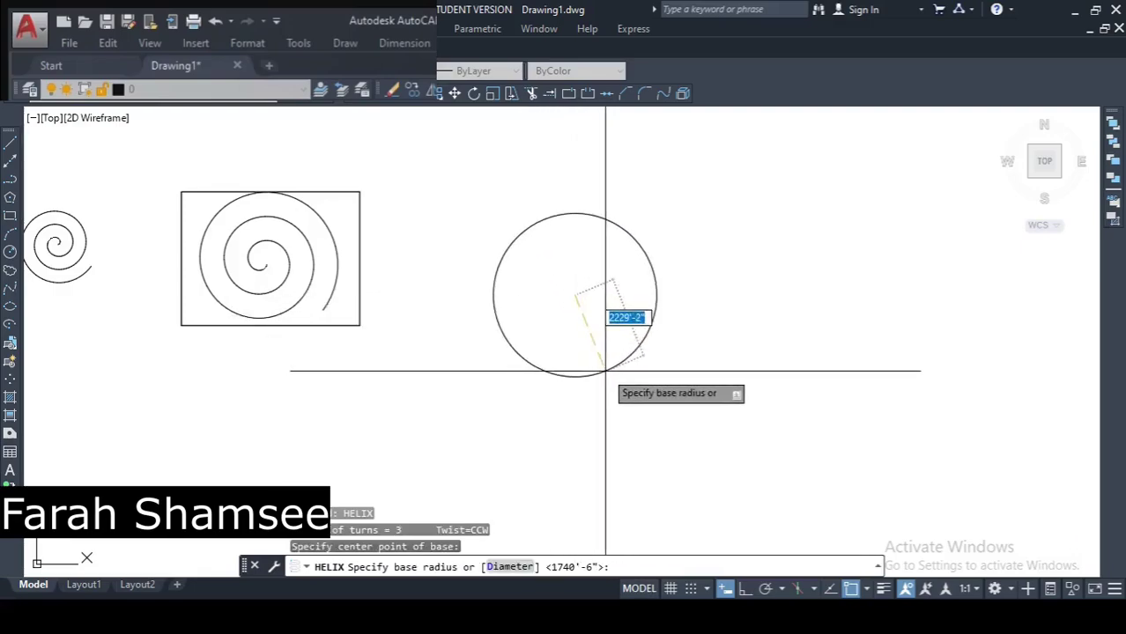
click(605, 370)
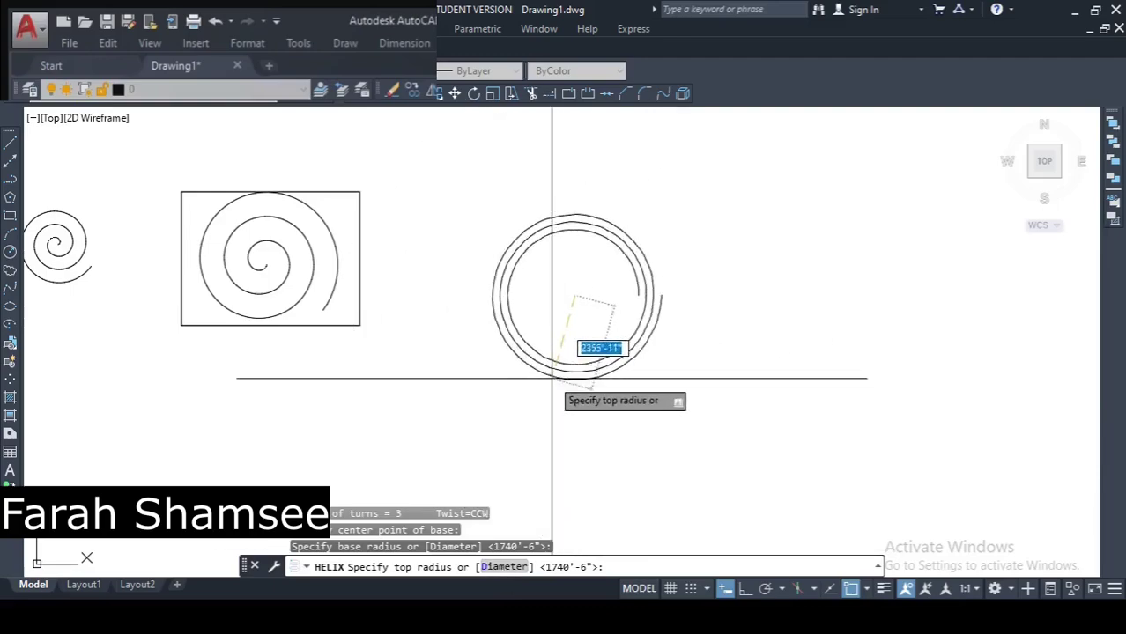
key(Return)
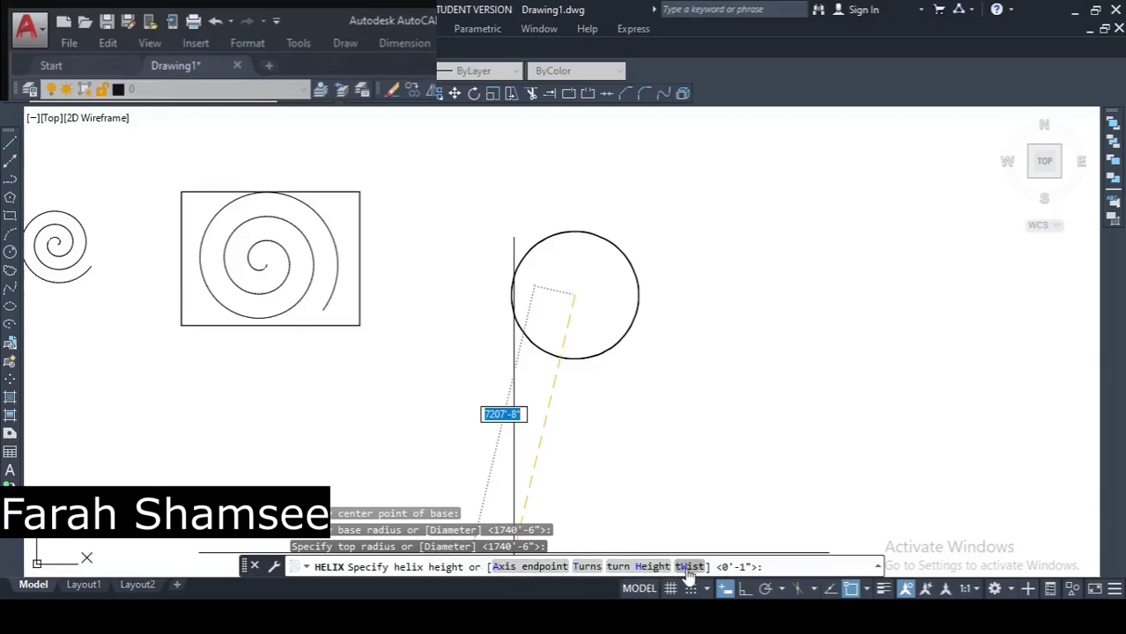
Set the helix's height with an axis endpoint, extending the coil almost horizontally away from the rectangle for about 19785'.
click(502, 569)
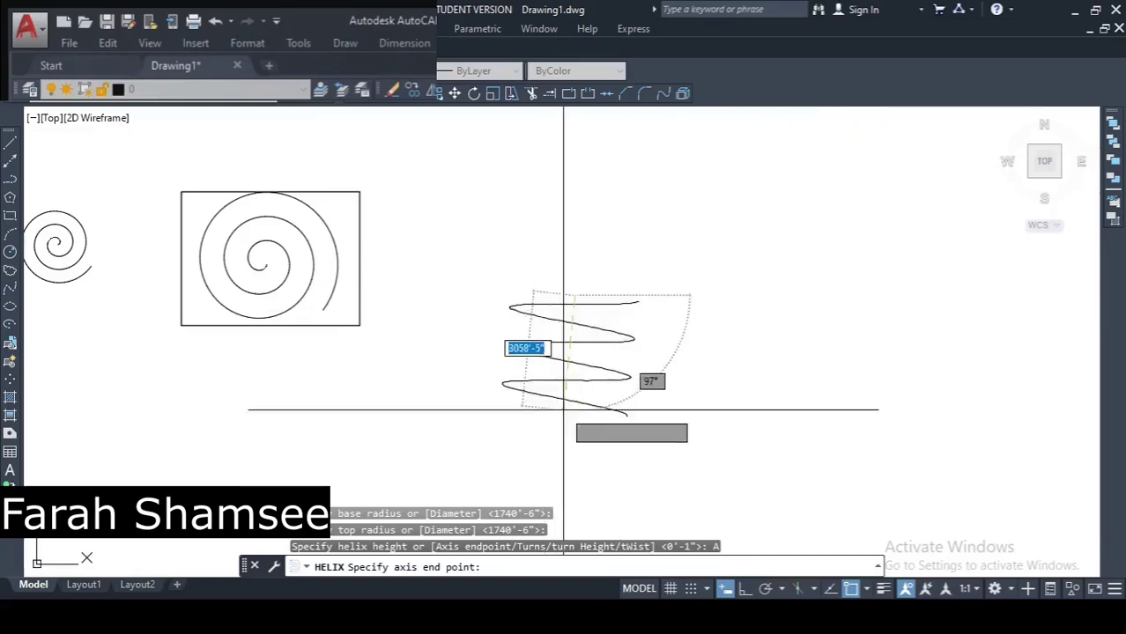
middle_drag(583, 377, 584, 266)
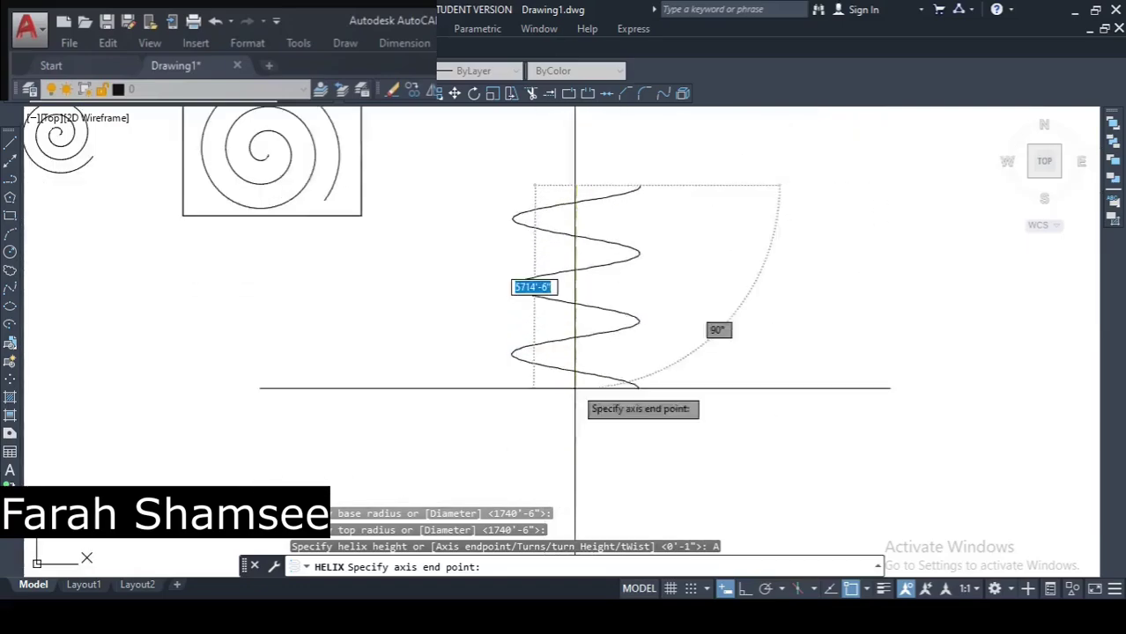
middle_drag(564, 208, 553, 263)
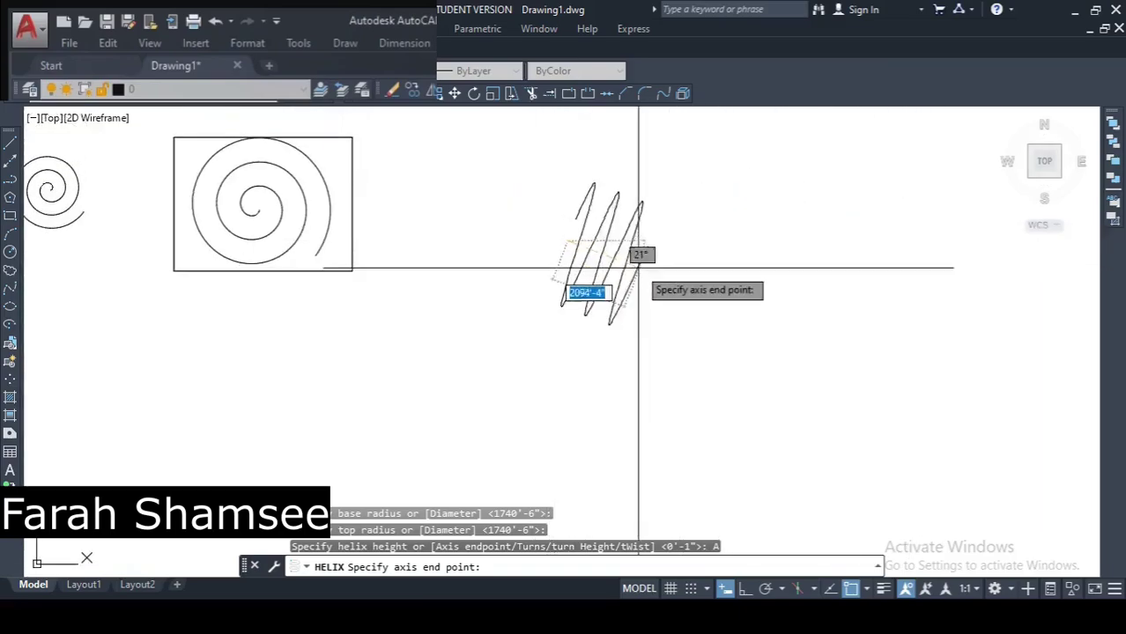
mouse_move(560, 154)
middle_down()
mouse_move(570, 339)
mouse_move(575, 256)
middle_up()
scroll(555, 374, down, 3)
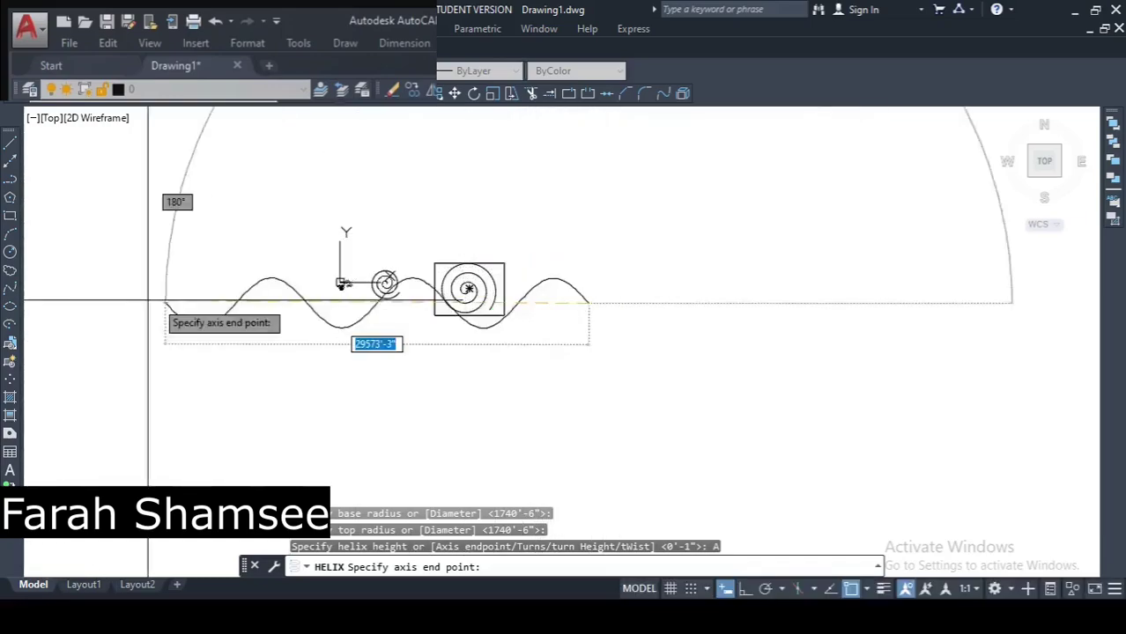
click(869, 304)
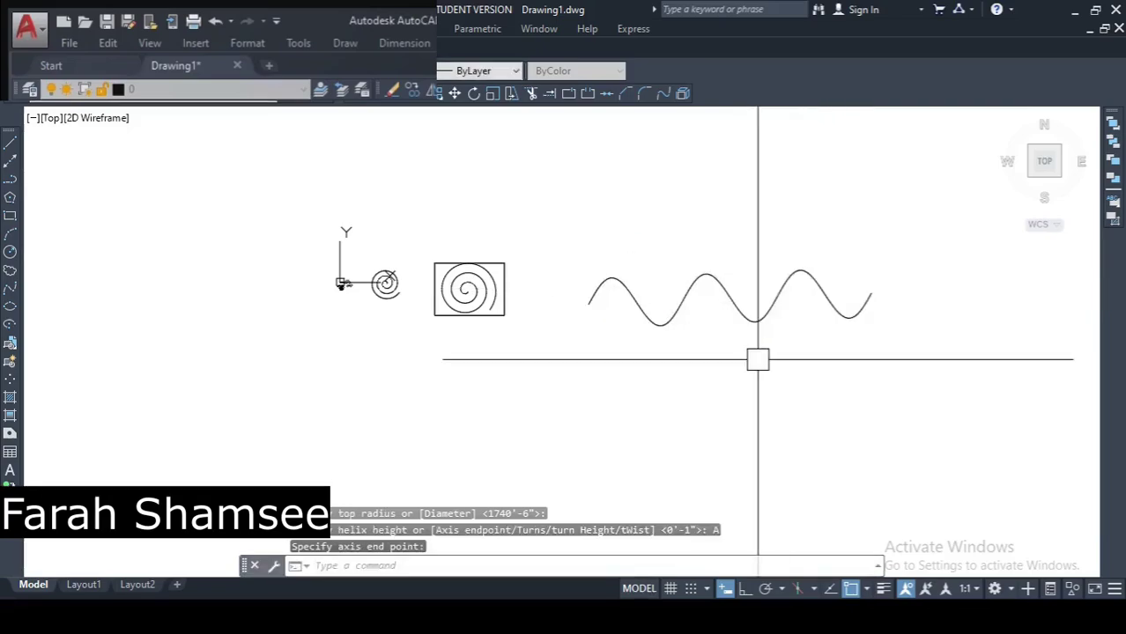
scroll(758, 359, down, 2)
middle_drag(758, 359, 618, 299)
scroll(521, 306, up, 4)
middle_drag(589, 341, 590, 392)
key(Escape)
key(Escape)
key(Escape)
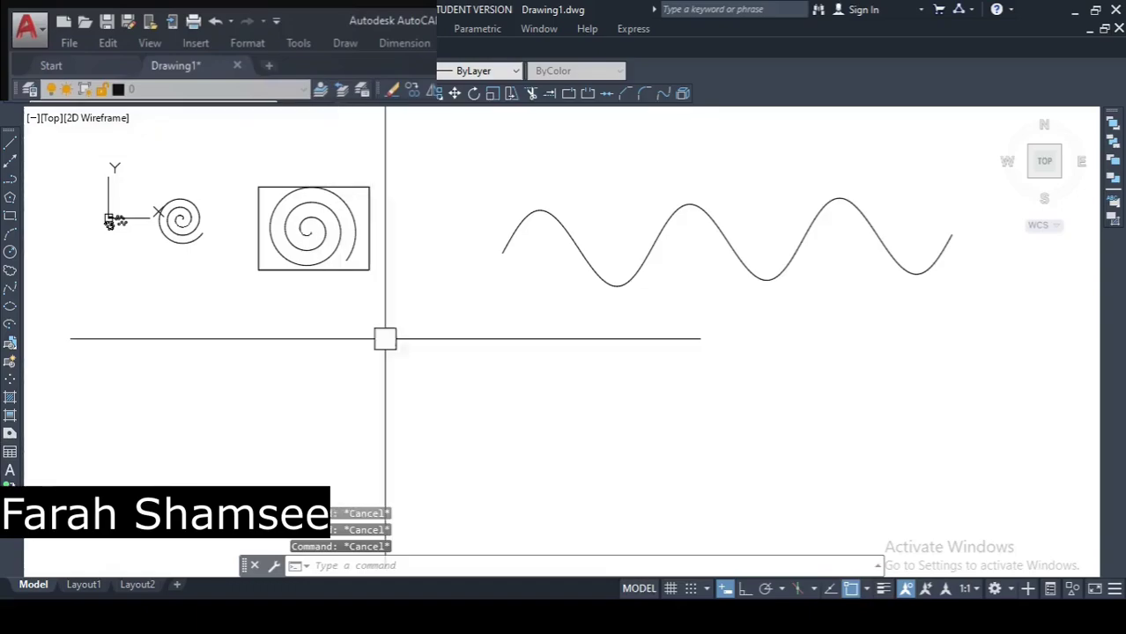
Start another helix below the existing shapes with a base radius of 1740'-6" and a much larger top radius.
text(HEL)
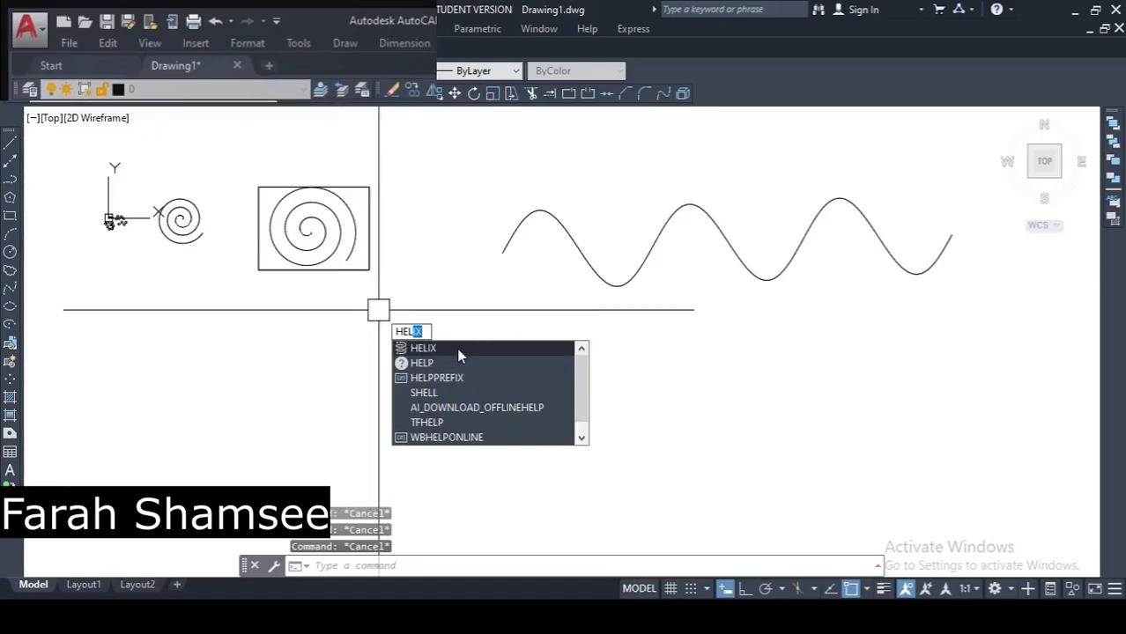
click(458, 354)
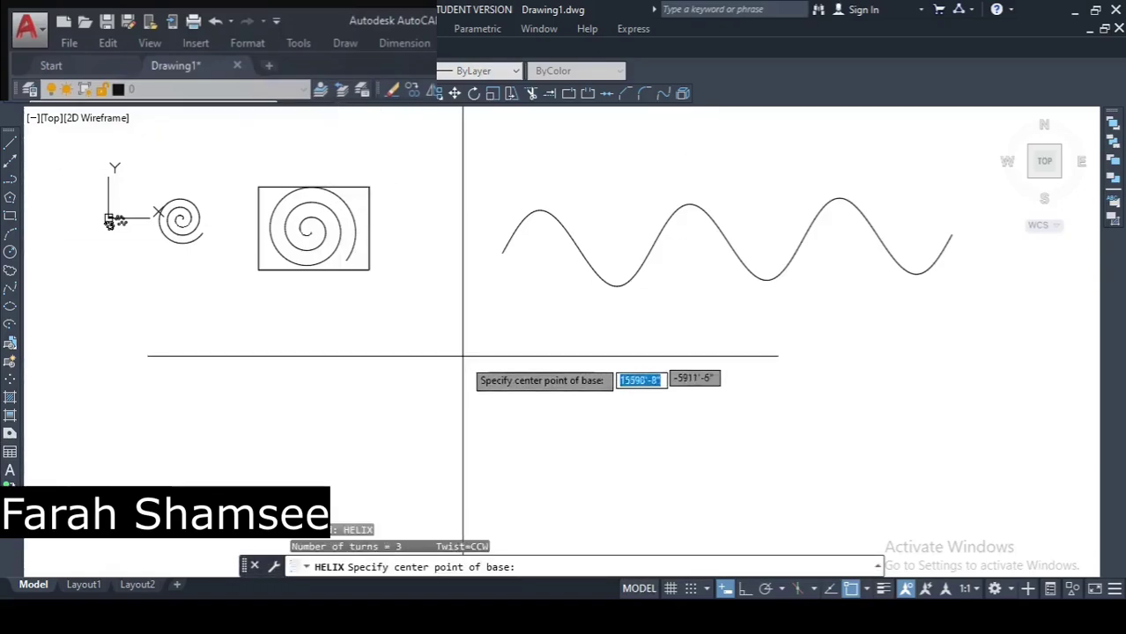
scroll(497, 414, down, 5)
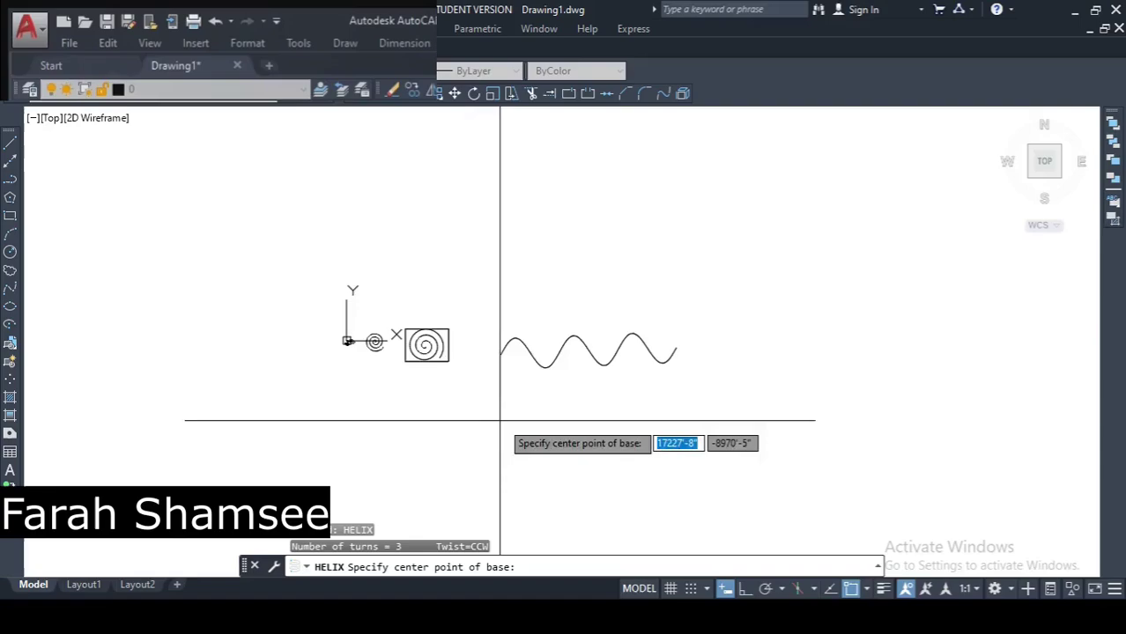
click(452, 327)
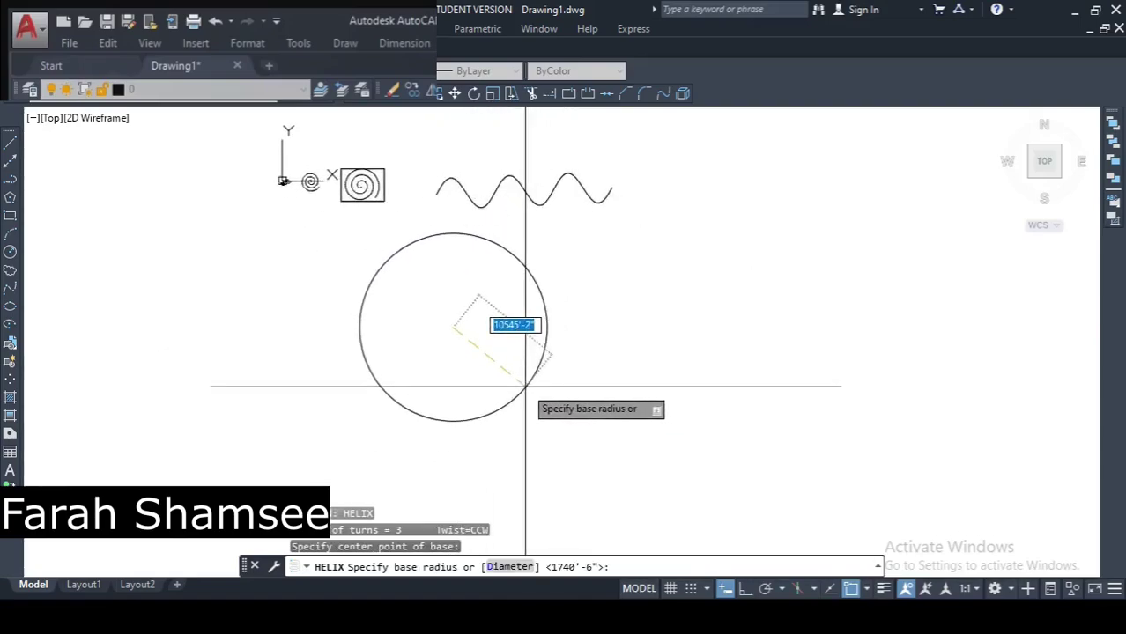
click(526, 385)
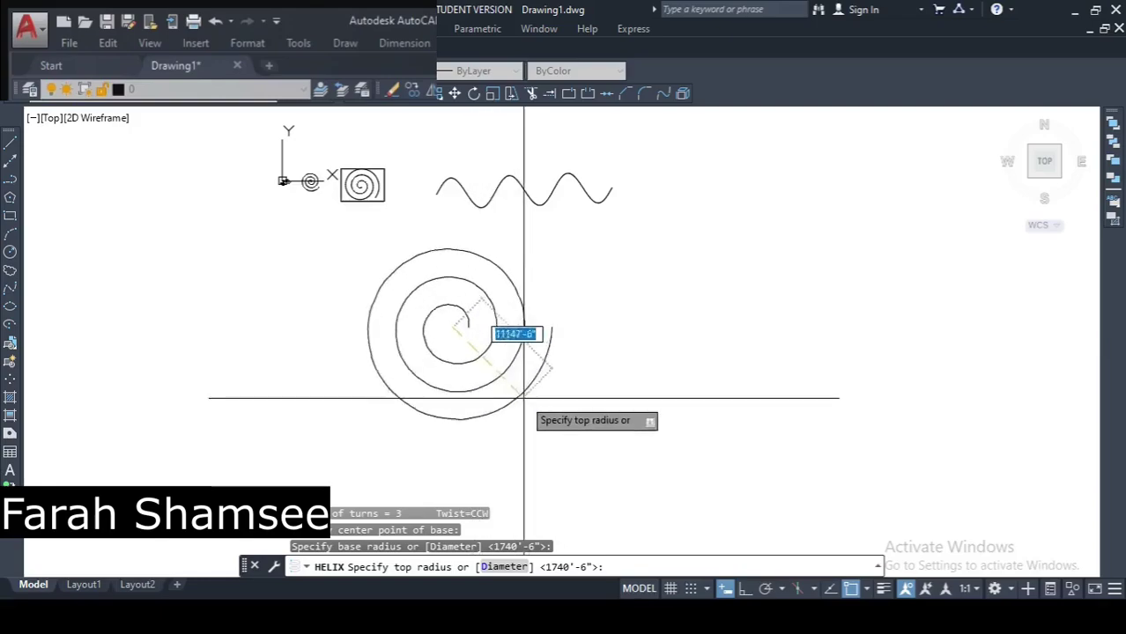
click(554, 420)
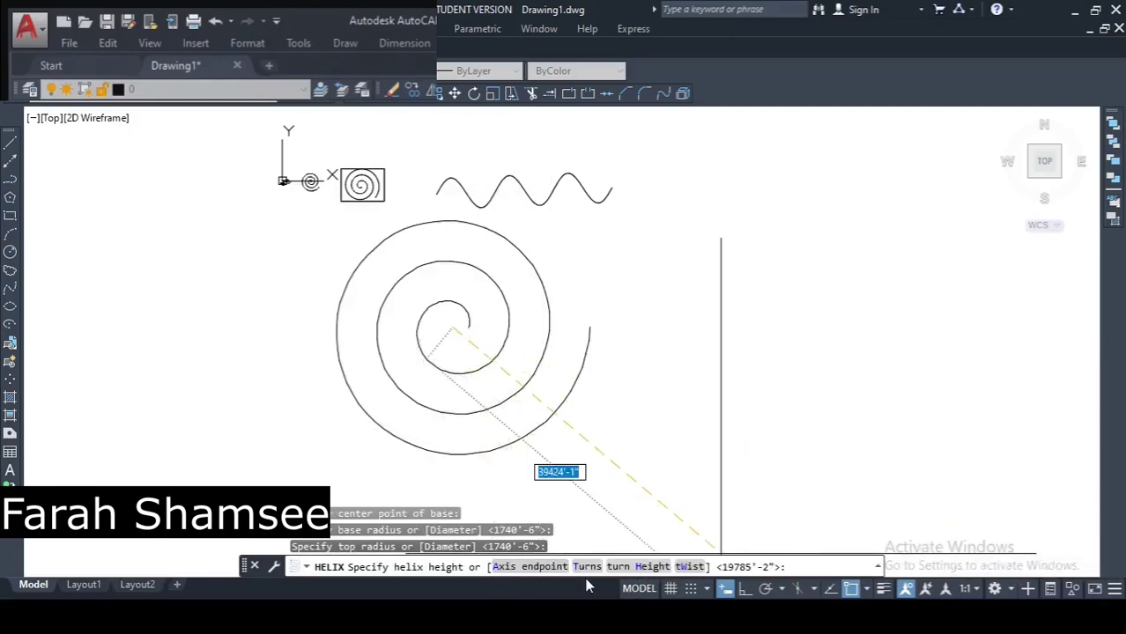
Define the widening helix's height with an axis endpoint sloping down to the right at about 22° below horizontal.
click(505, 569)
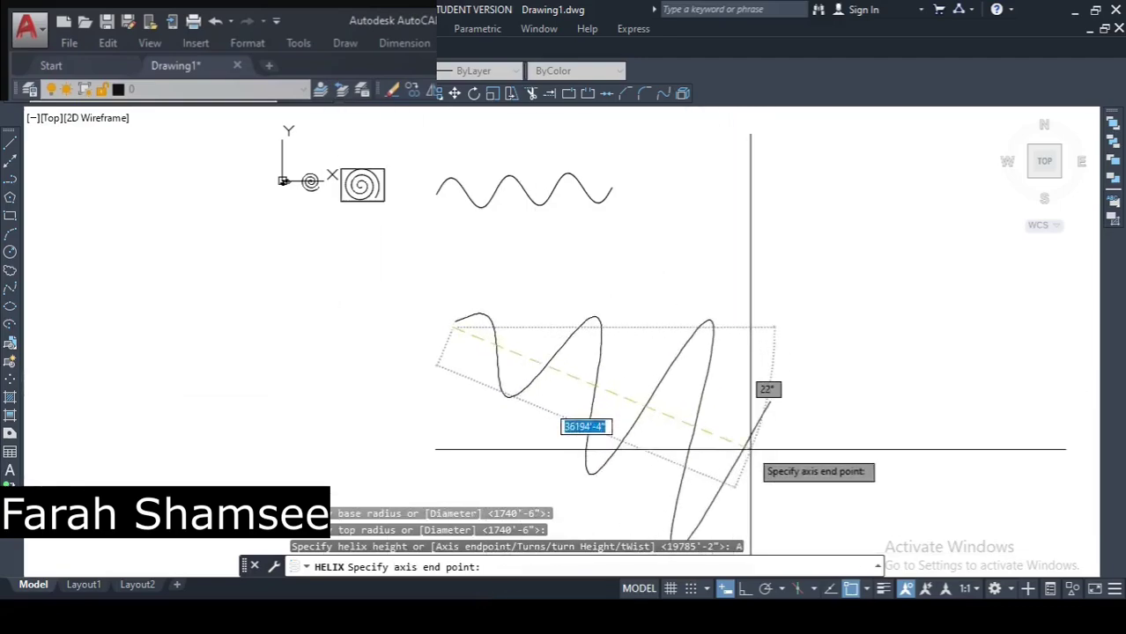
click(762, 458)
middle_drag(799, 490, 748, 432)
mouse_move(744, 432)
middle_down()
mouse_move(593, 385)
mouse_move(693, 429)
middle_up()
scroll(558, 369, up, 4)
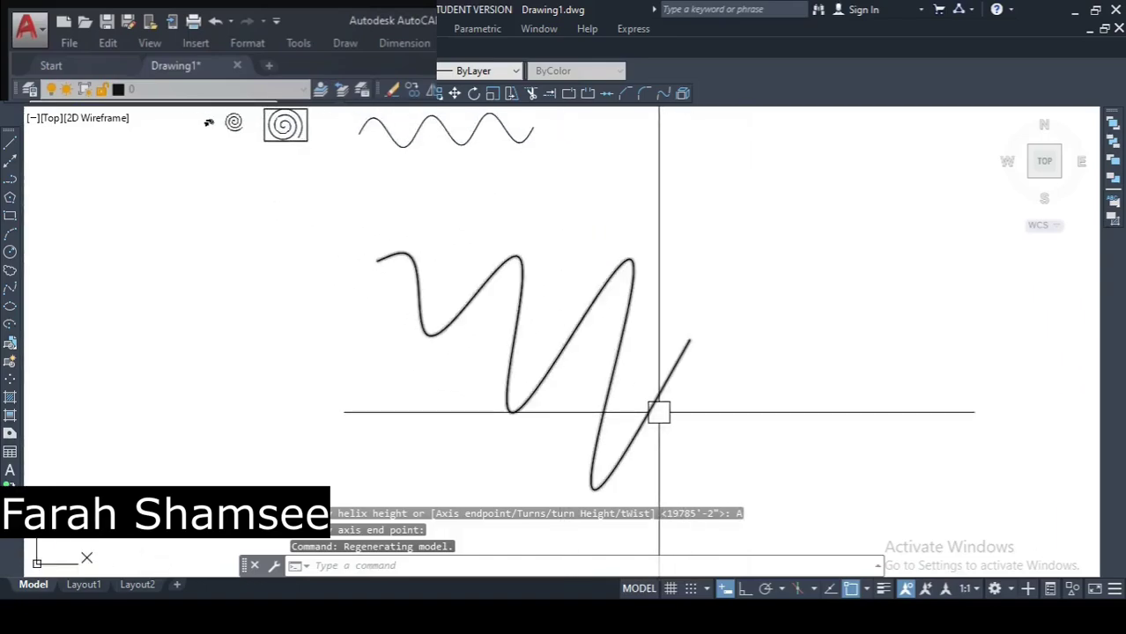
click(656, 410)
scroll(701, 471, down, 4)
key(Escape)
key(Escape)
scroll(718, 454, up, 2)
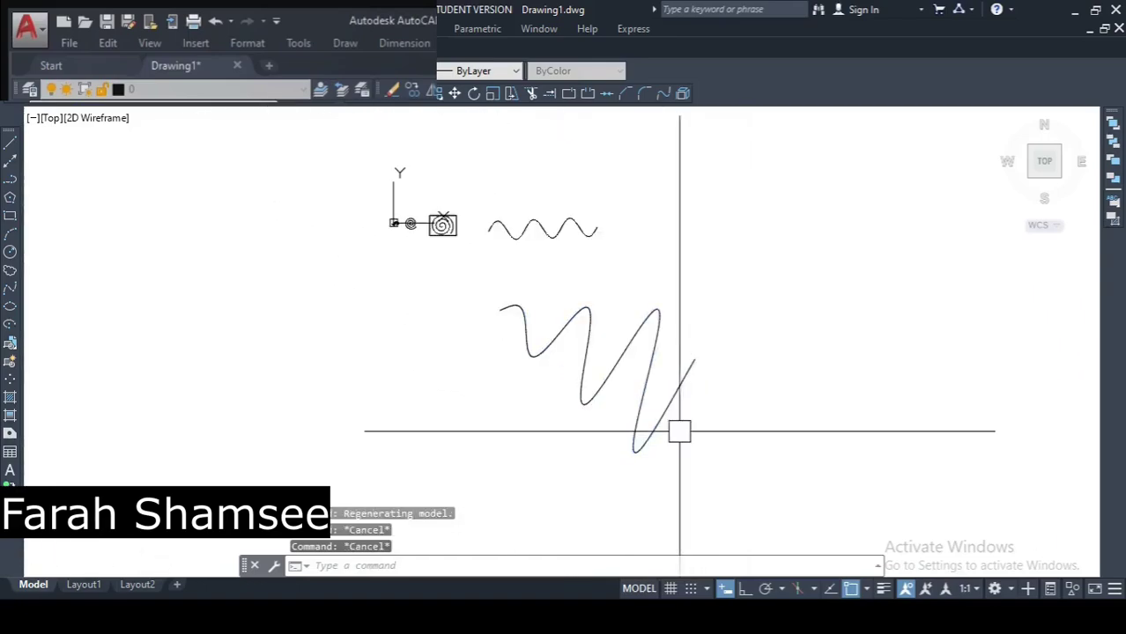